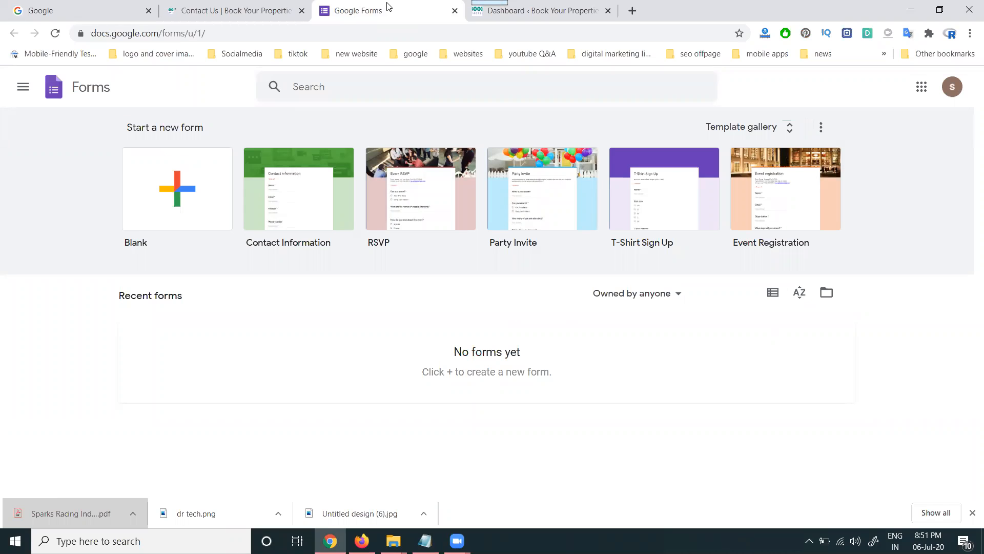
- After checking the website's Contact Us page, create a form from the Contact Information template
{"action": "left_click", "coordinate": [257, 11]}
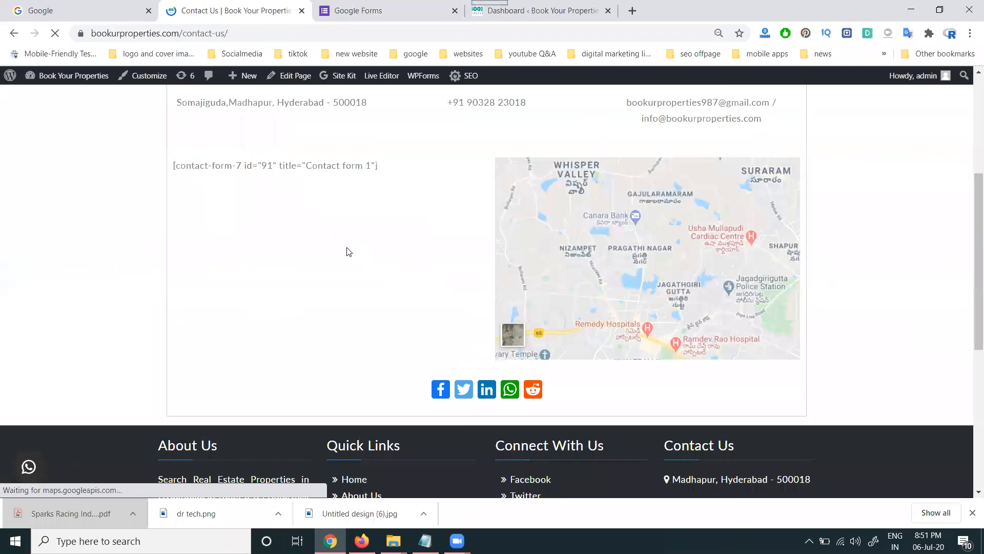
{"action": "left_click", "coordinate": [402, 15]}
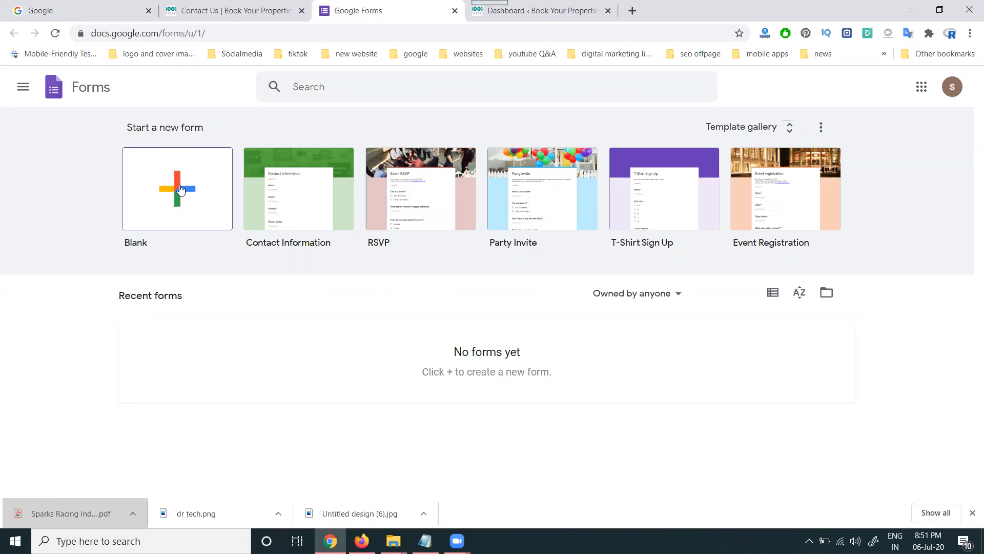
{"action": "left_click", "coordinate": [277, 193]}
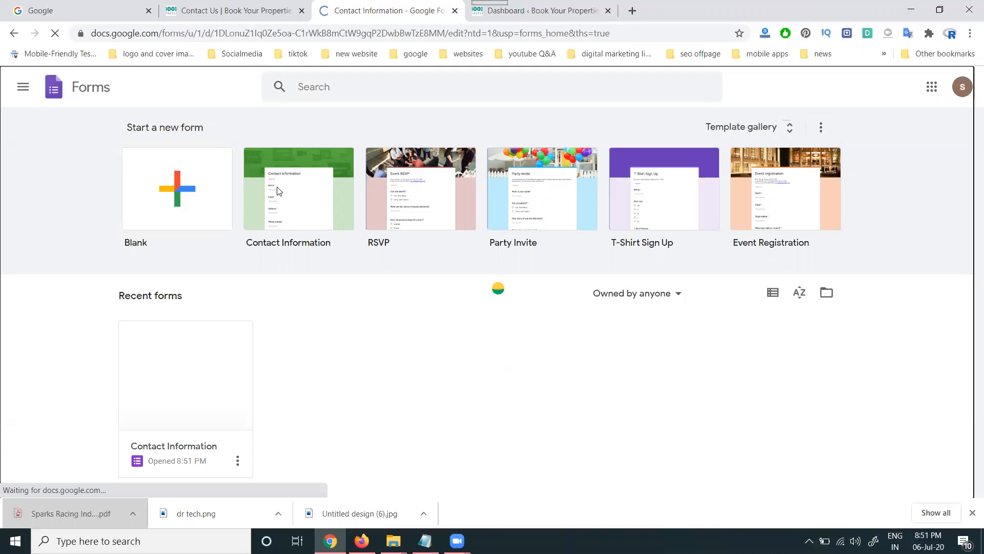
- Retitle the Address question to 'Number' and make it a Short answer question
{"action": "scroll", "coordinate": [438, 199], "scroll_direction": "down", "scroll_amount": 3}
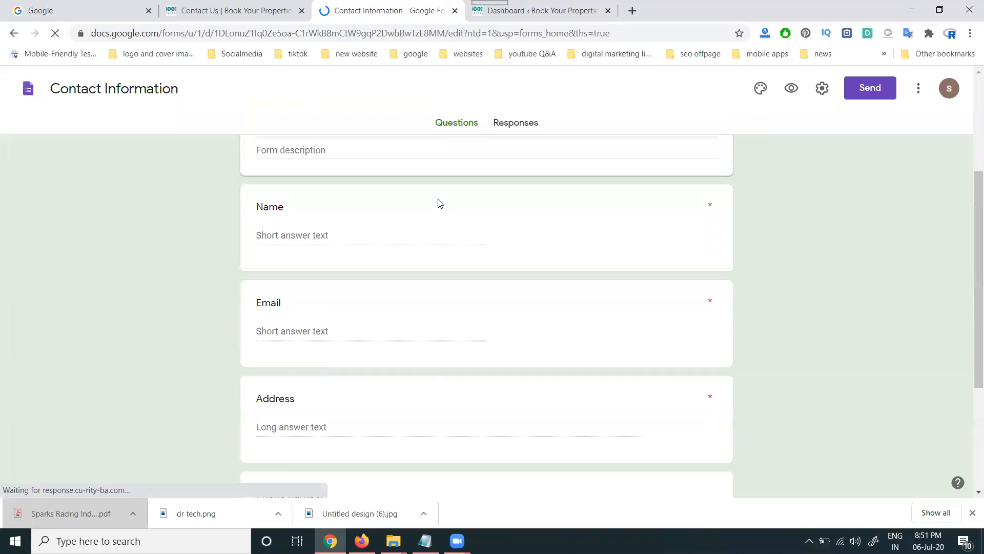
{"action": "left_click", "coordinate": [318, 233]}
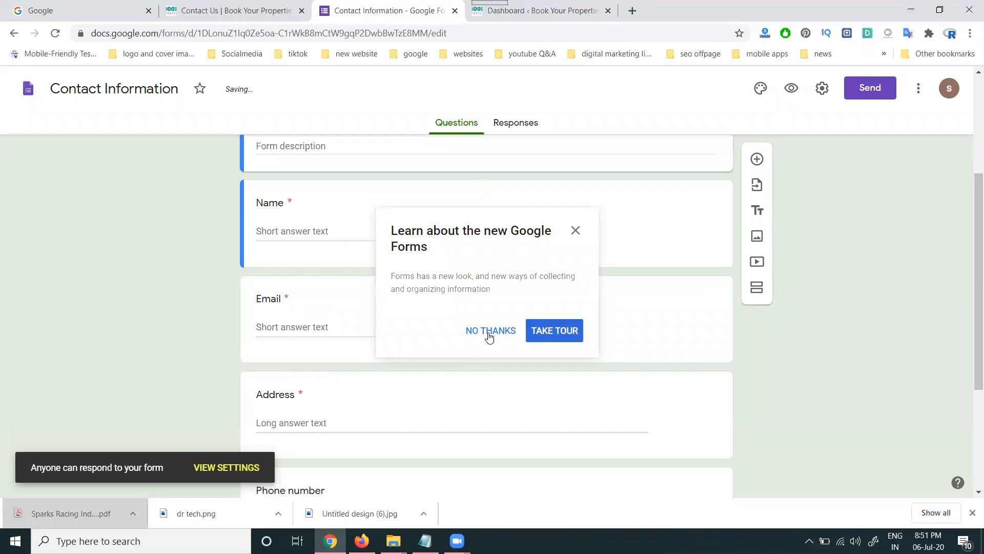
{"action": "left_click", "coordinate": [485, 331]}
{"action": "scroll", "coordinate": [330, 325], "scroll_direction": "down", "scroll_amount": 3}
{"action": "left_click", "coordinate": [295, 269]}
{"action": "type", "text": "Number"}
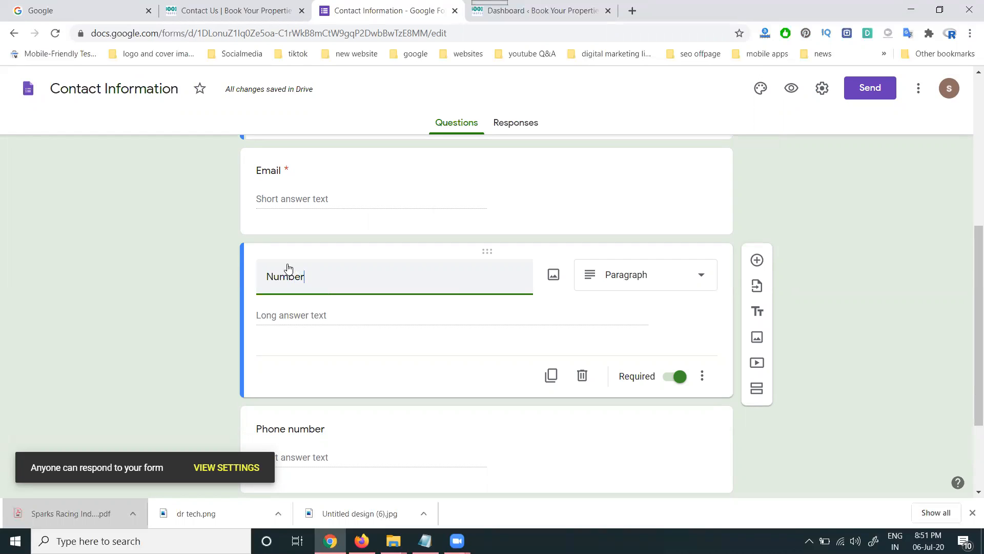
{"action": "left_click", "coordinate": [201, 274]}
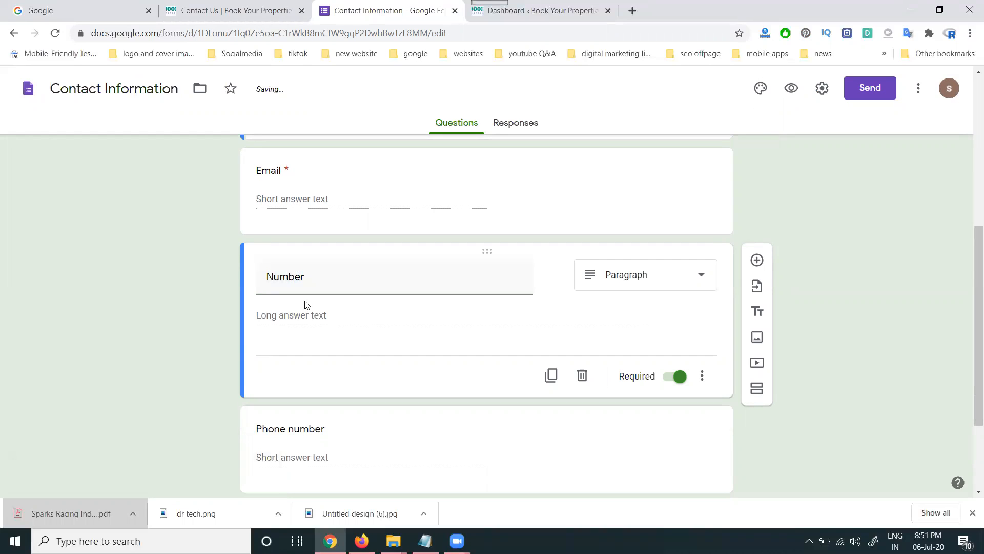
{"action": "left_click", "coordinate": [651, 284]}
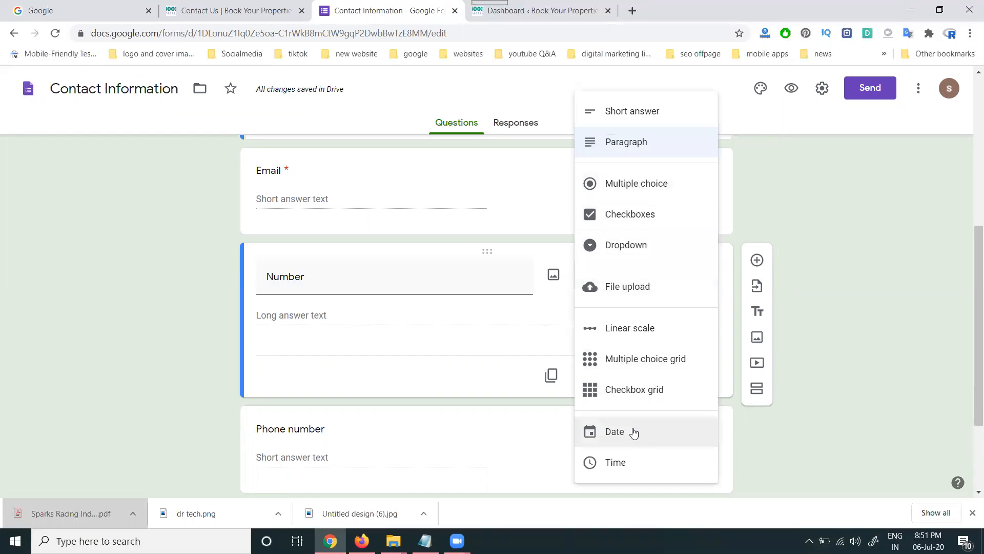
{"action": "left_click", "coordinate": [636, 113]}
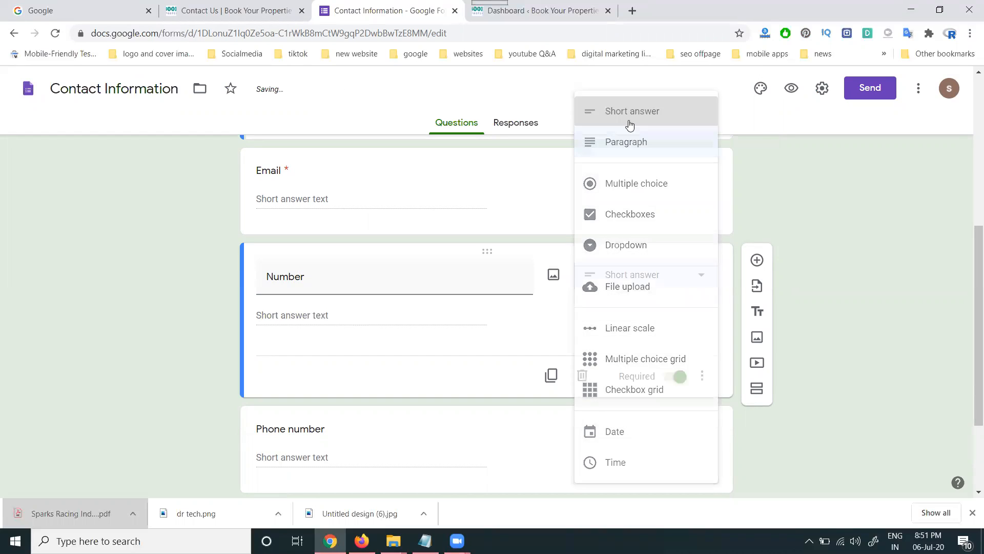
{"action": "scroll", "coordinate": [229, 326], "scroll_direction": "down", "scroll_amount": 3}
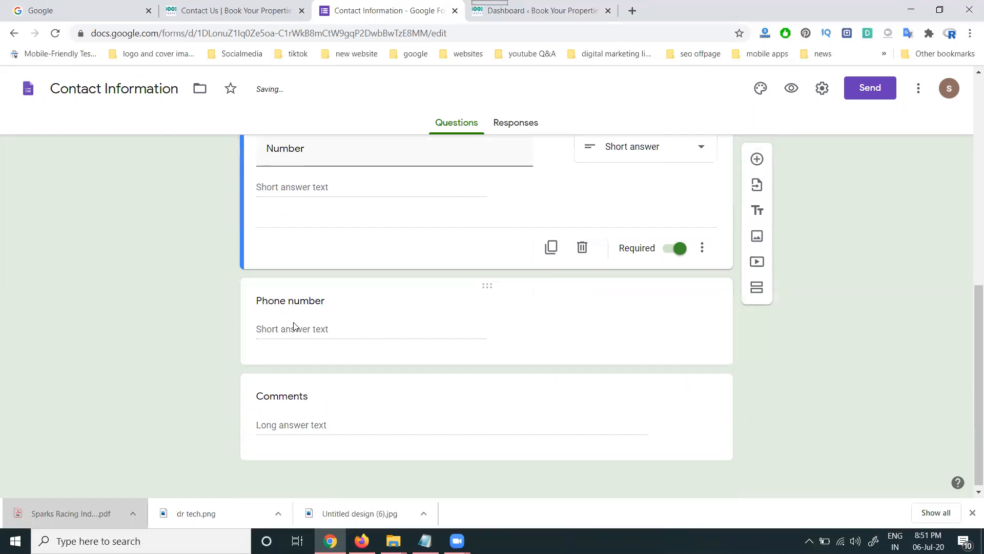
{"action": "scroll", "coordinate": [292, 326], "scroll_direction": "up", "scroll_amount": 1}
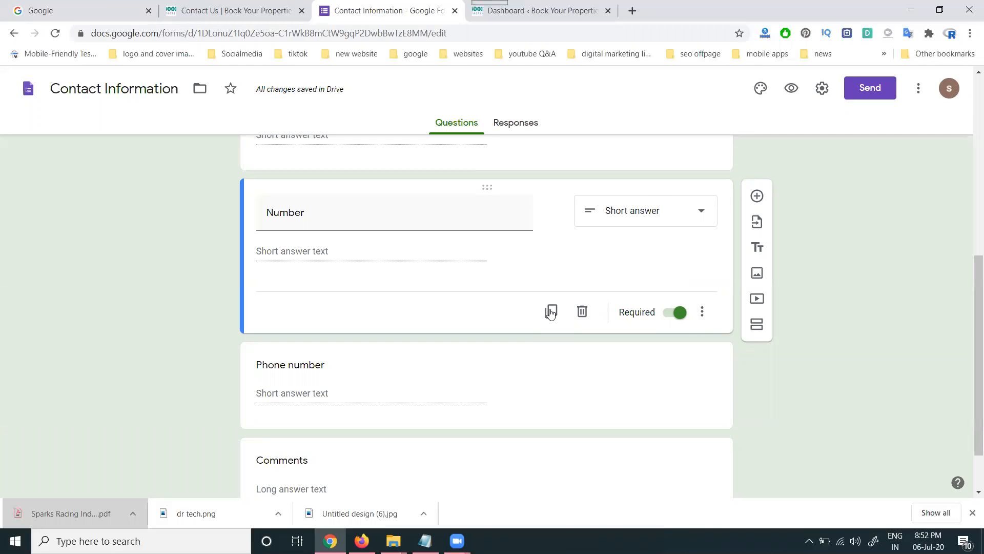
- Move the Number question below Phone number, retitle it 'Properties' and make it Checkboxes
{"action": "left_click_drag", "start_coordinate": [487, 187], "coordinate": [463, 359]}
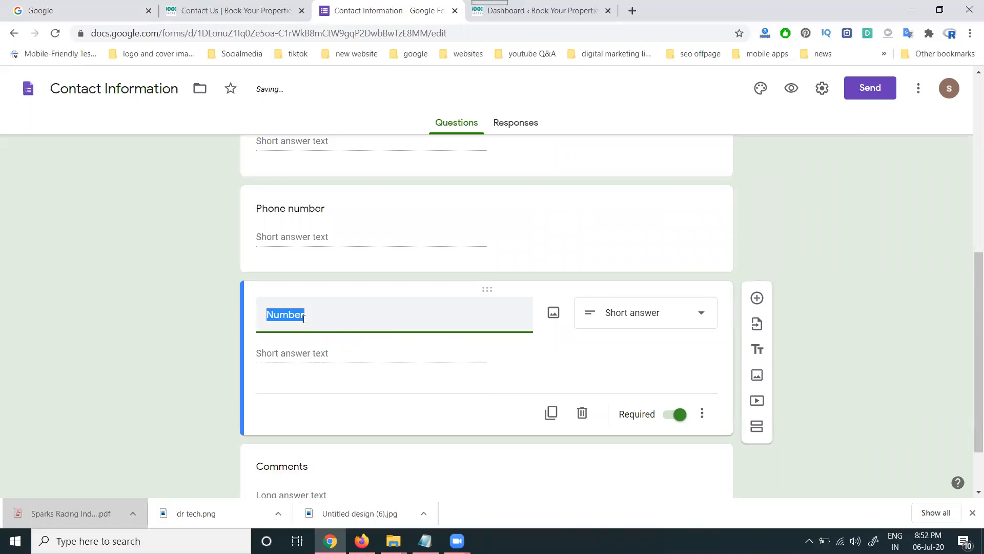
{"action": "type", "text": "Properties"}
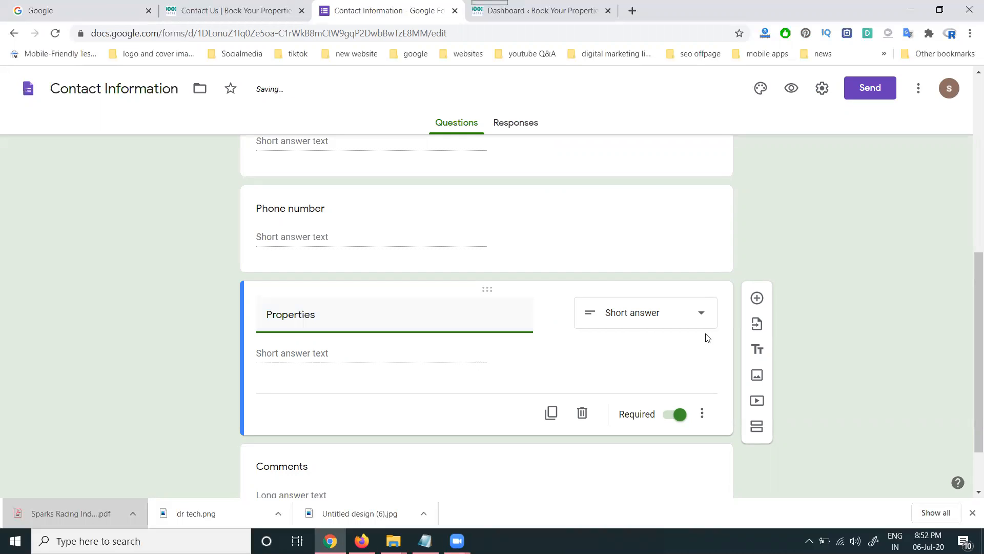
{"action": "left_click", "coordinate": [674, 313]}
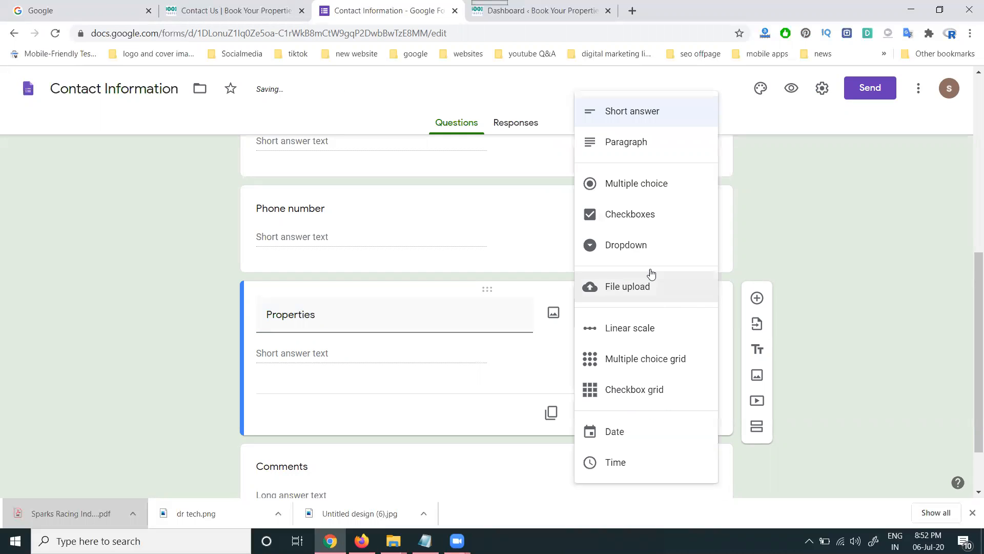
{"action": "left_click", "coordinate": [630, 221]}
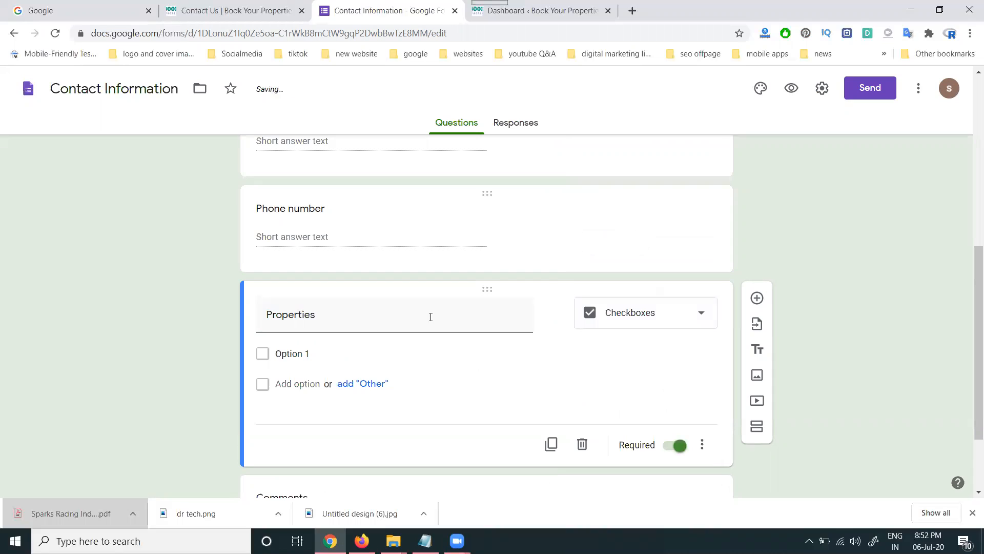
- Add checkbox options '2bhk', '3bhk', 'villa' and '4bhk apartments'
{"action": "left_click", "coordinate": [301, 354]}
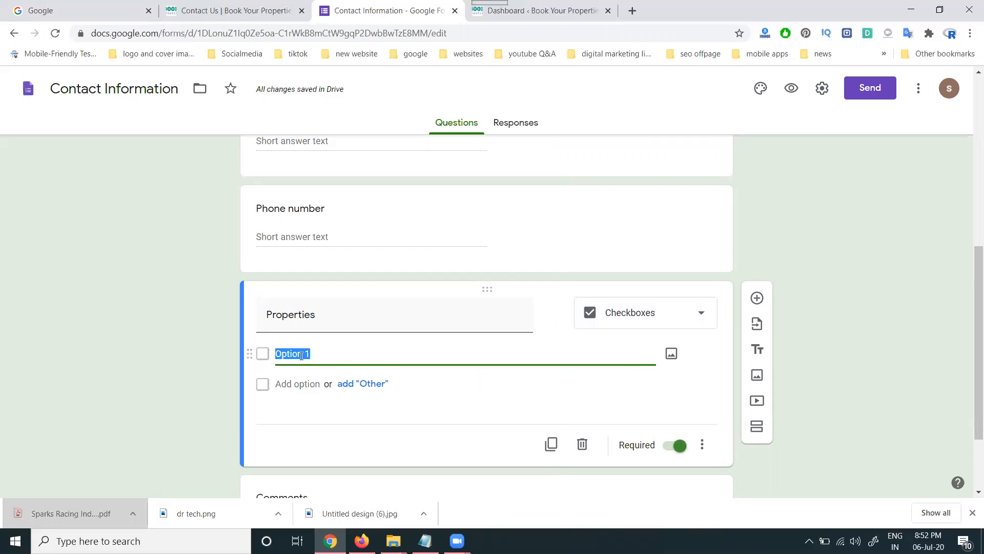
{"action": "type", "text": "2bhk"}
{"action": "left_click", "coordinate": [306, 384]}
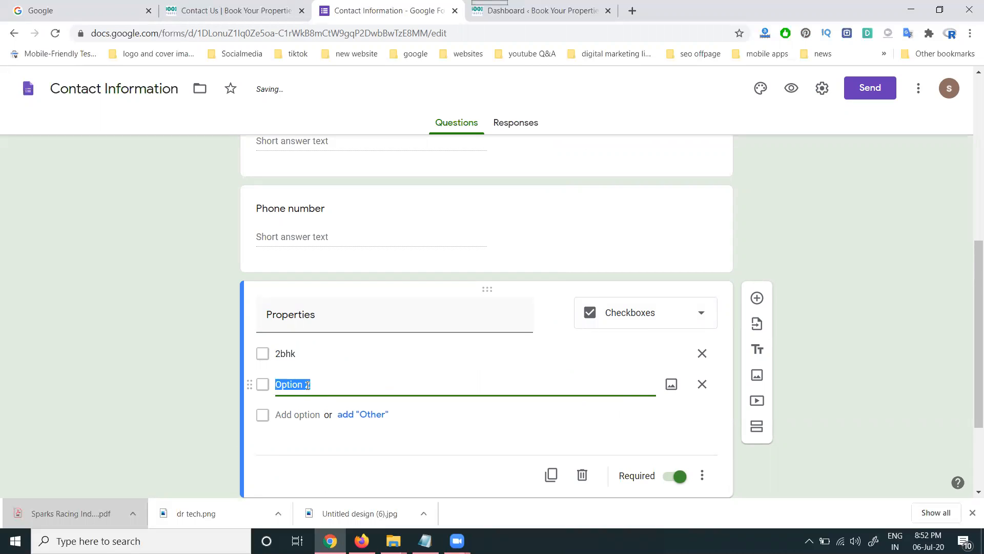
{"action": "type", "text": "3bhk"}
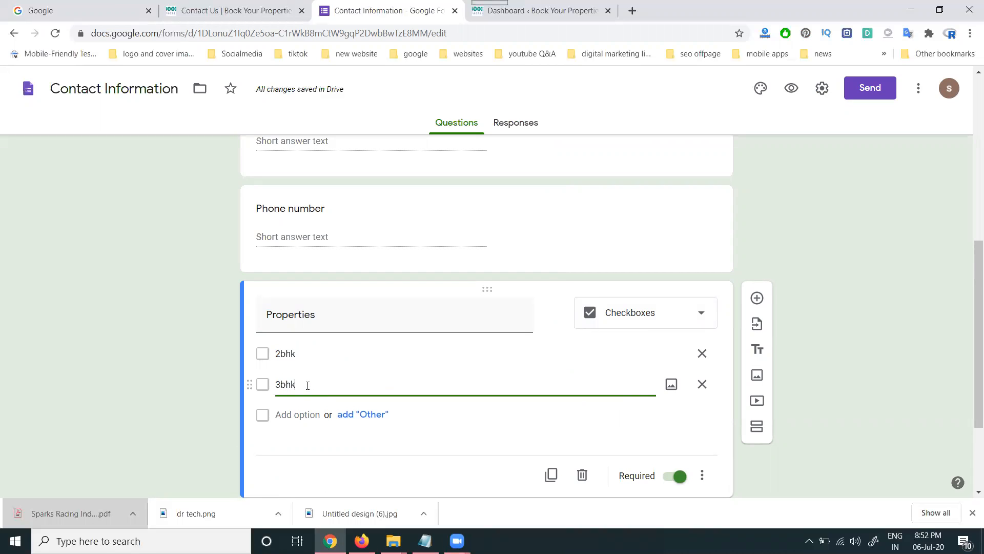
{"action": "left_click", "coordinate": [214, 16]}
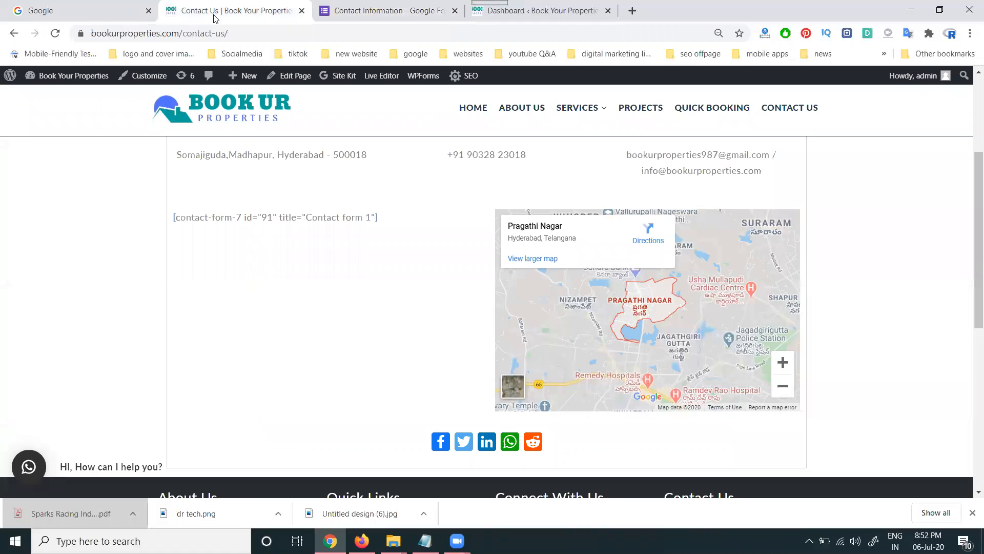
{"action": "left_click", "coordinate": [397, 13]}
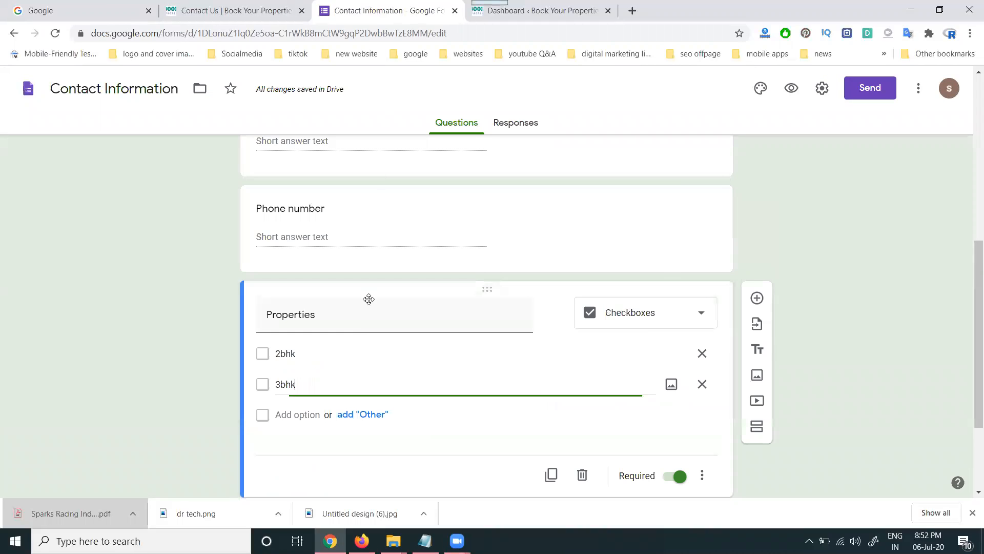
{"action": "left_click", "coordinate": [285, 415]}
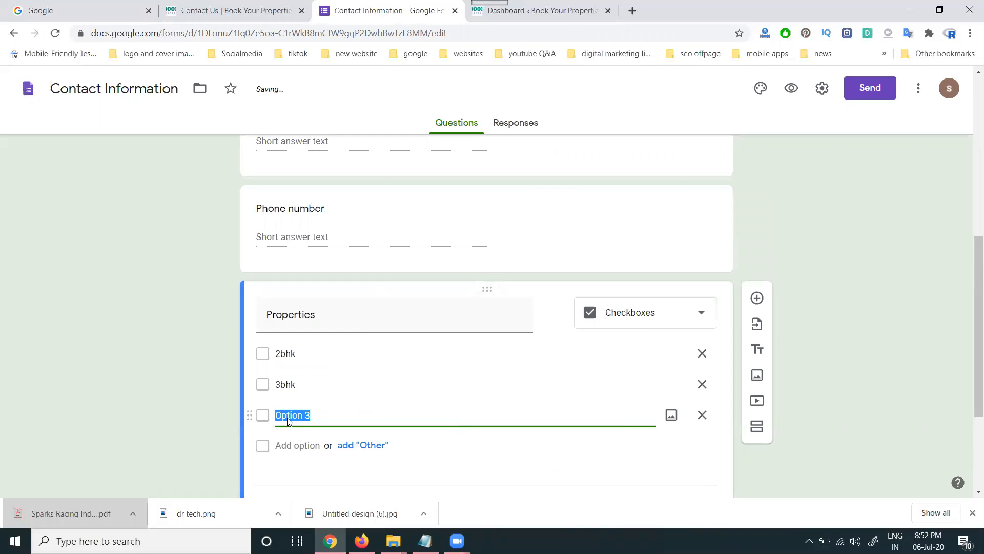
{"action": "type", "text": "villa"}
{"action": "left_click", "coordinate": [297, 445]}
{"action": "type", "text": "4bhk"}
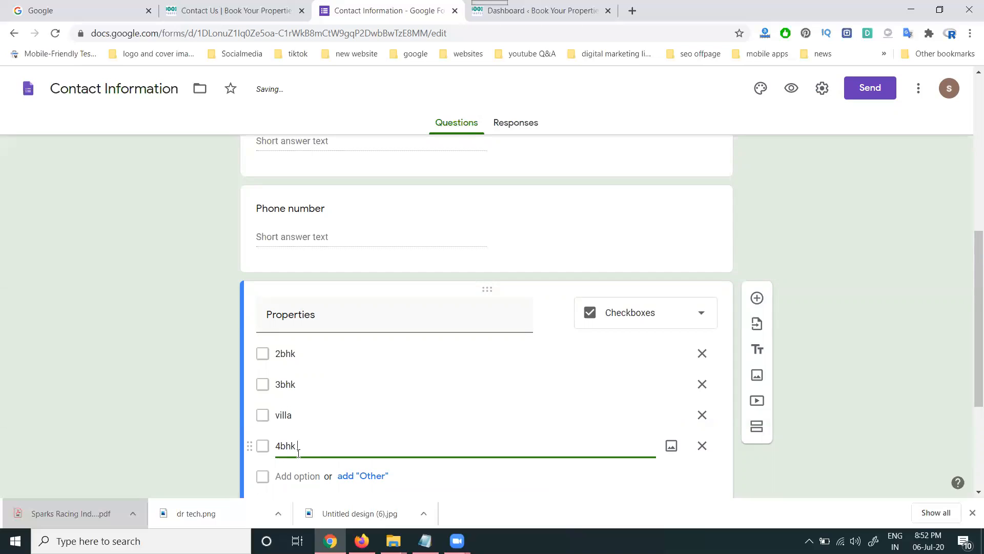
{"action": "type", "text": " apartments"}
- Append 'apartments' to the 2bhk and 3bhk options and add a fifth option
{"action": "double_click", "coordinate": [302, 447]}
{"action": "key", "text": "ctrl+c"}
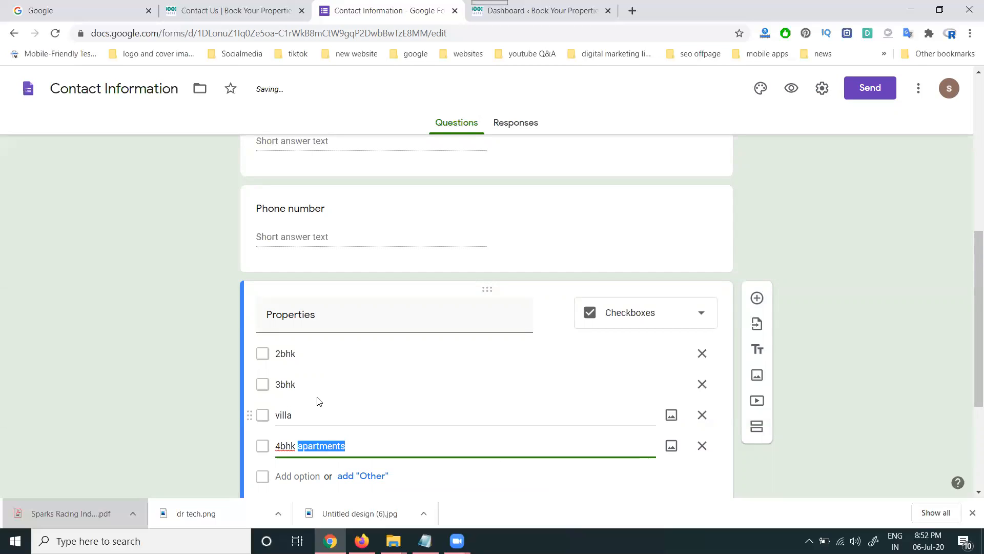
{"action": "left_click", "coordinate": [322, 382]}
{"action": "left_click", "coordinate": [322, 381]}
{"action": "key", "text": "ctrl+v"}
{"action": "left_click", "coordinate": [310, 356]}
{"action": "left_click", "coordinate": [312, 357]}
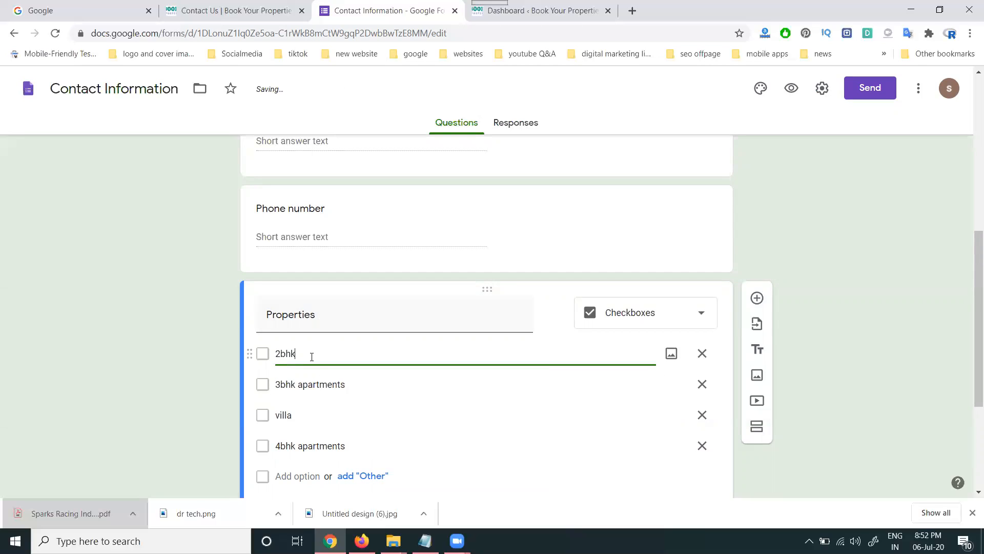
{"action": "key", "text": "ctrl+v"}
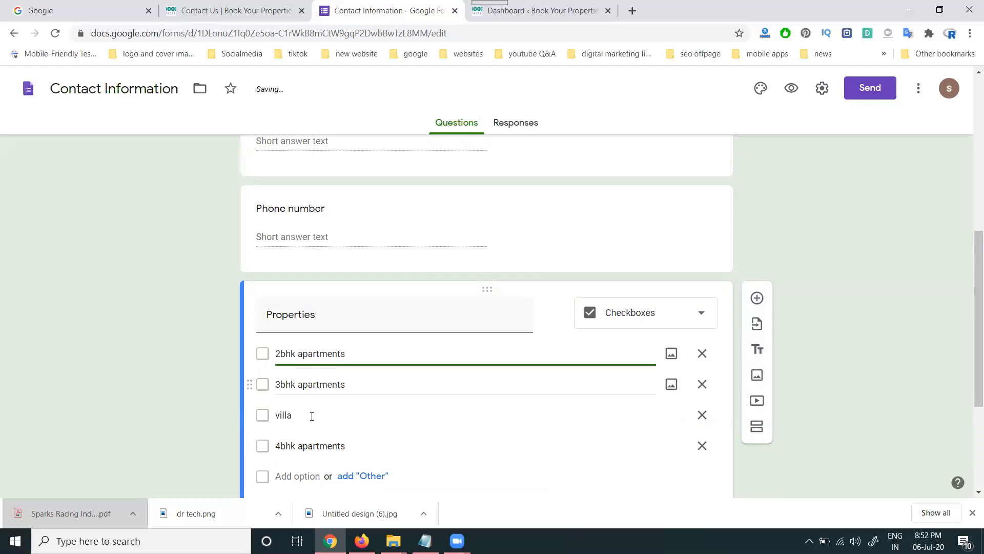
{"action": "left_click", "coordinate": [298, 476]}
{"action": "left_click", "coordinate": [45, 7]}
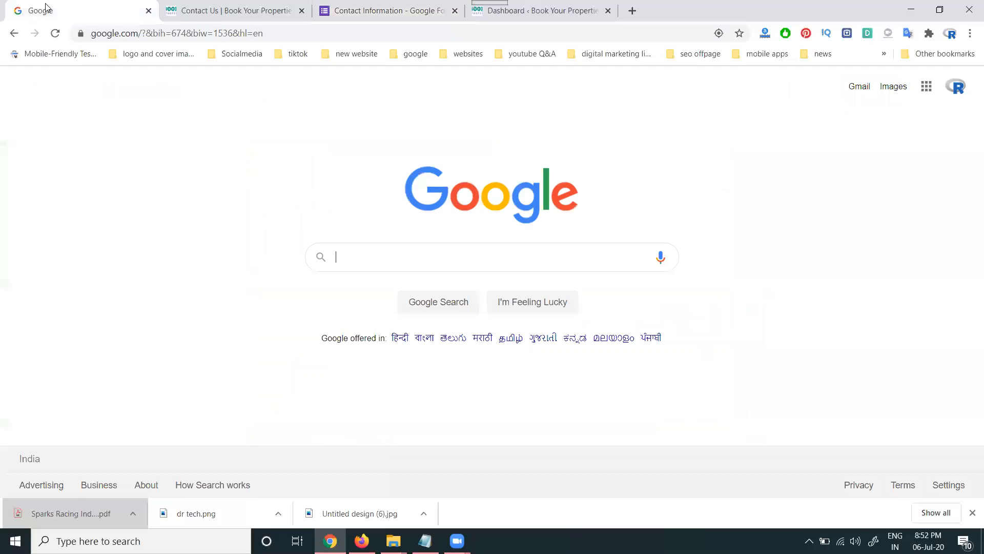
- Search Google for 'independent houses' and copy the search phrase
{"action": "type", "text": "indep"}
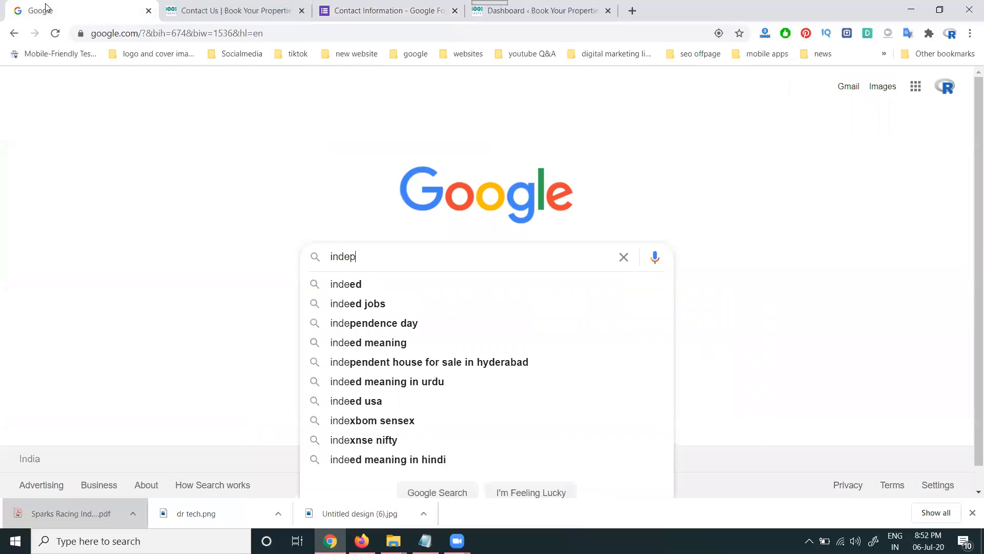
{"action": "type", "text": "endent houses"}
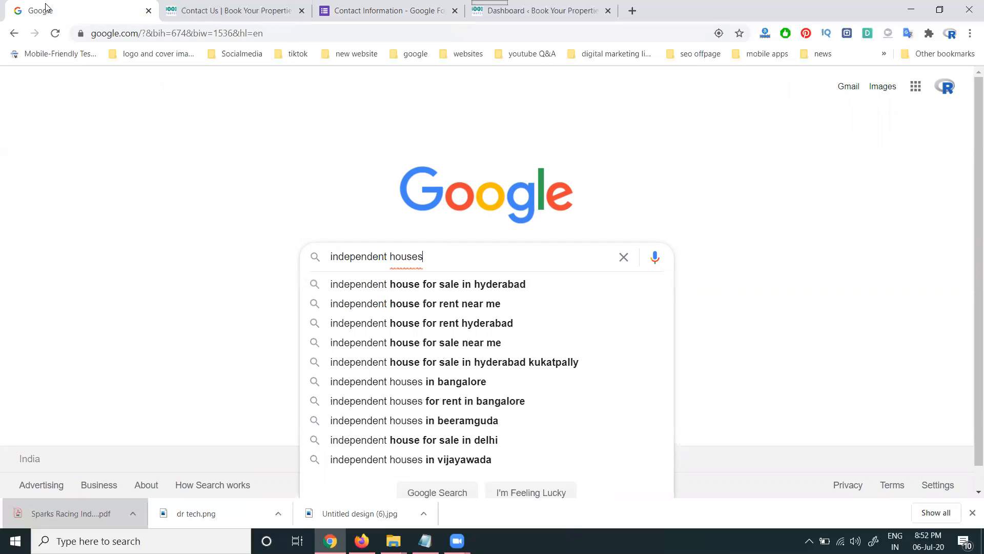
{"action": "key", "text": "Return"}
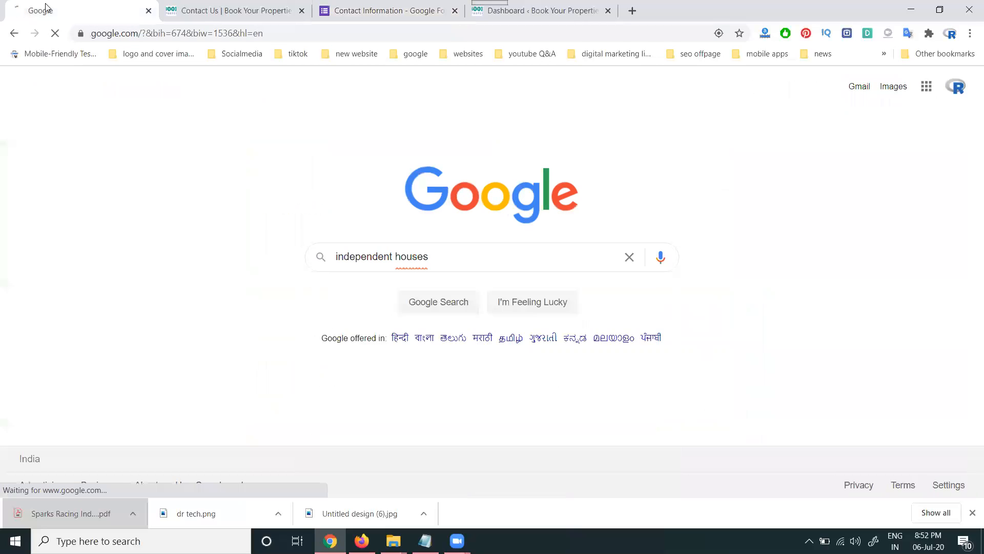
{"action": "triple_click", "coordinate": [221, 93]}
{"action": "key", "text": "ctrl+c"}
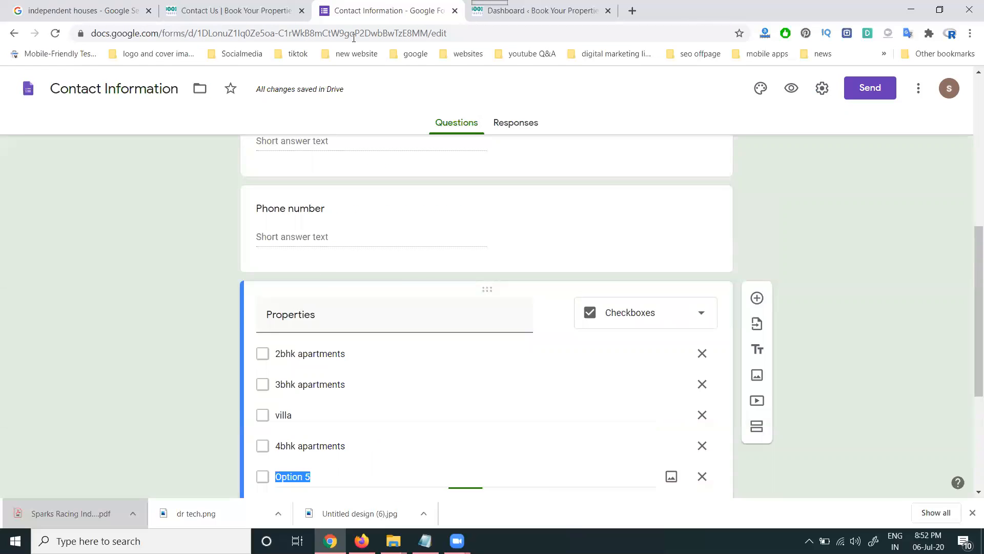
{"action": "left_click", "coordinate": [384, 10]}
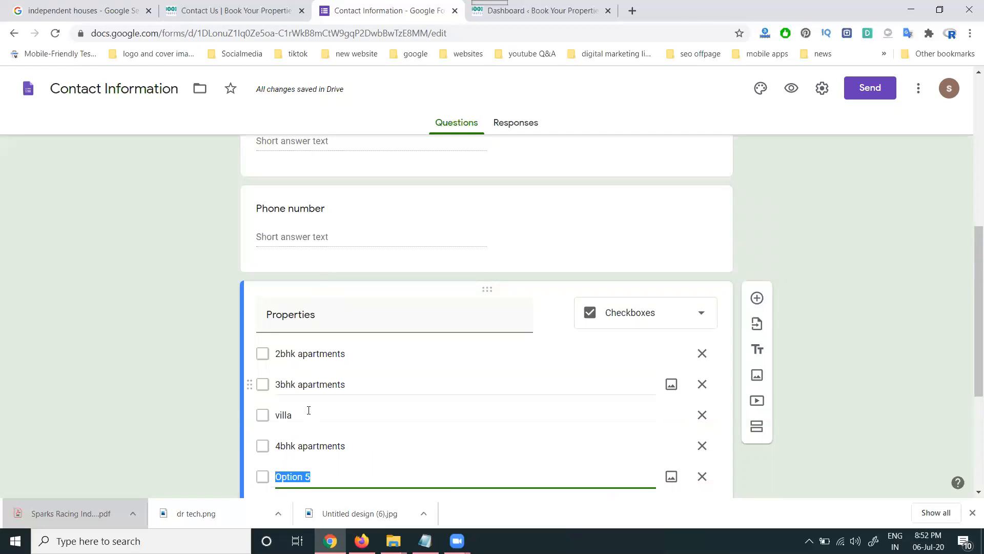
- Paste 'independent houses' as the fifth Properties option
{"action": "key", "text": "ctrl+v"}
{"action": "scroll", "coordinate": [139, 331], "scroll_direction": "down", "scroll_amount": 4}
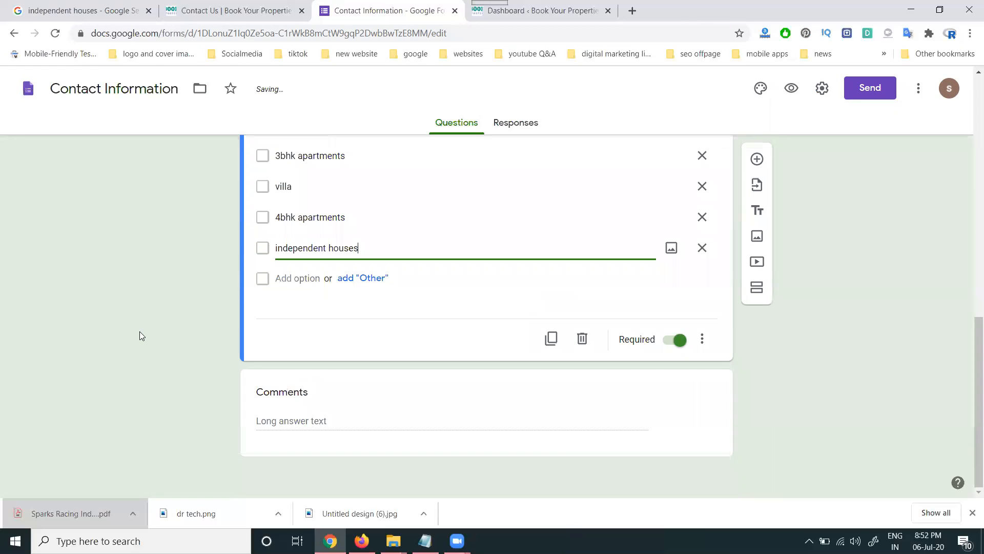
{"action": "left_click", "coordinate": [273, 388]}
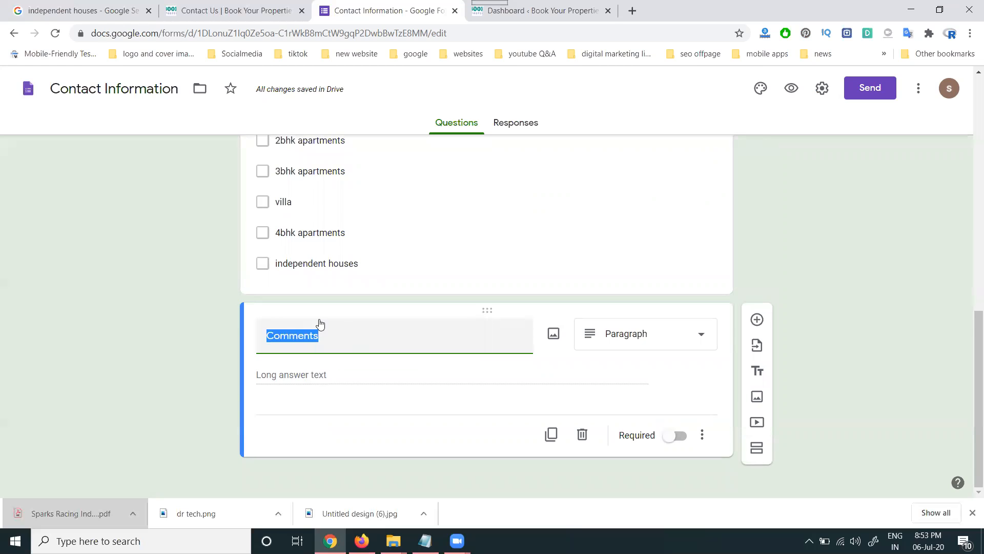
{"action": "scroll", "coordinate": [319, 324], "scroll_direction": "up", "scroll_amount": 10}
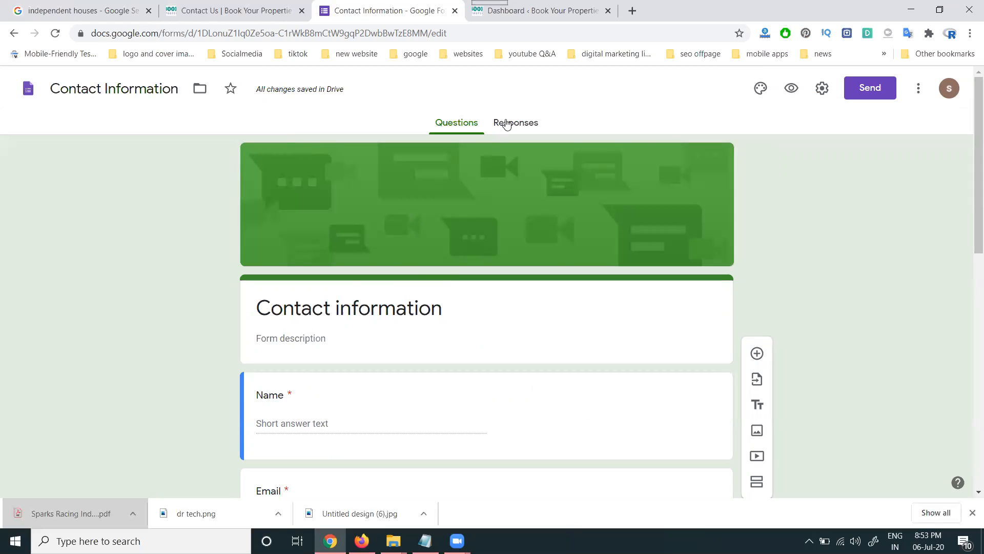
- Retitle the form 'Contact Form' and begin the description 'Book Your Proper…'
{"action": "left_click", "coordinate": [287, 337]}
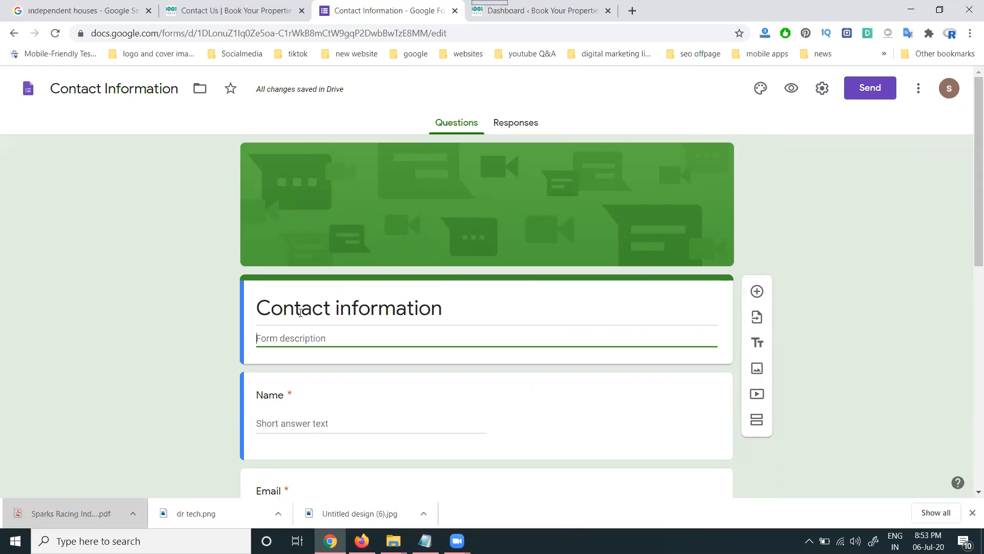
{"action": "triple_click", "coordinate": [300, 313]}
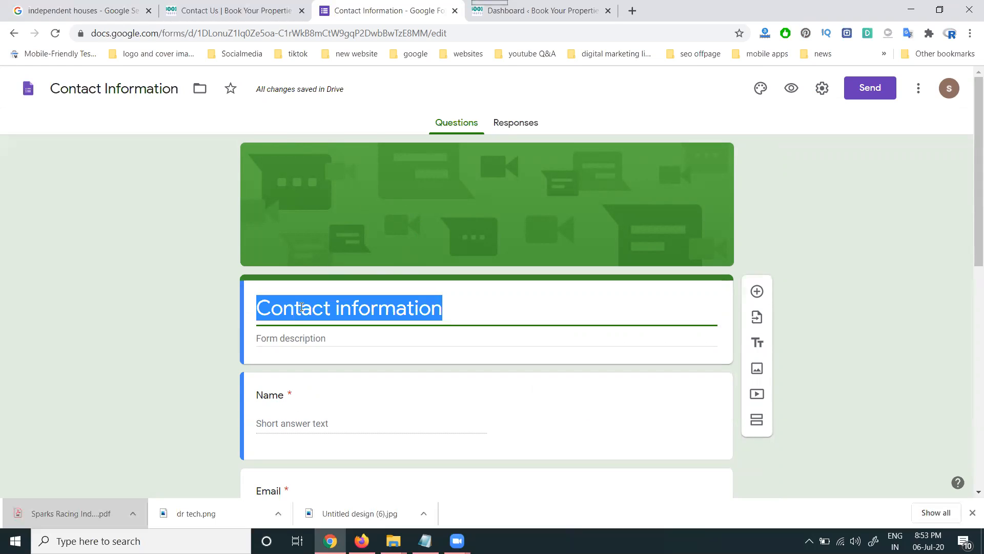
{"action": "left_click", "coordinate": [302, 307]}
{"action": "left_click_drag", "start_coordinate": [336, 305], "coordinate": [442, 303]}
{"action": "type", "text": "Form"}
{"action": "left_click", "coordinate": [366, 337]}
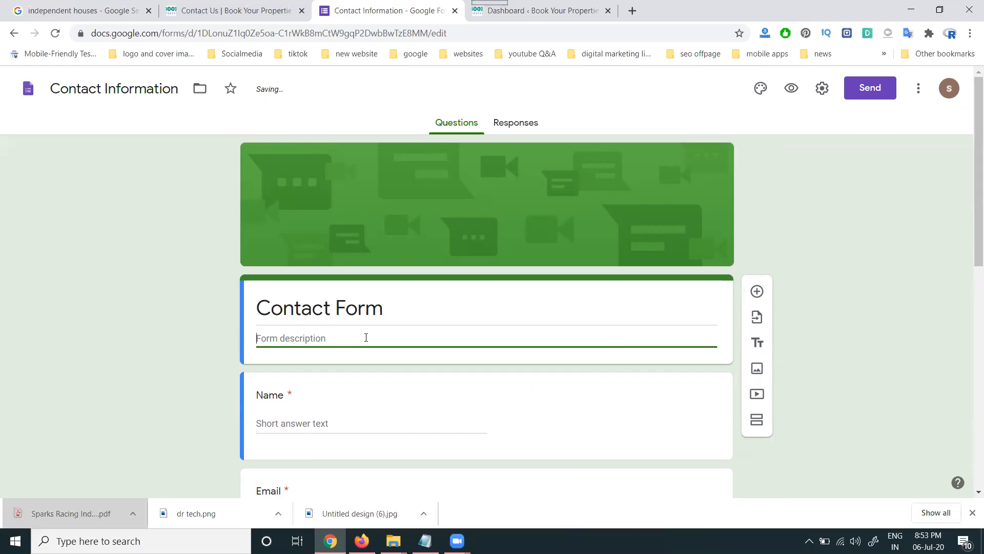
{"action": "type", "text": "Book You"}
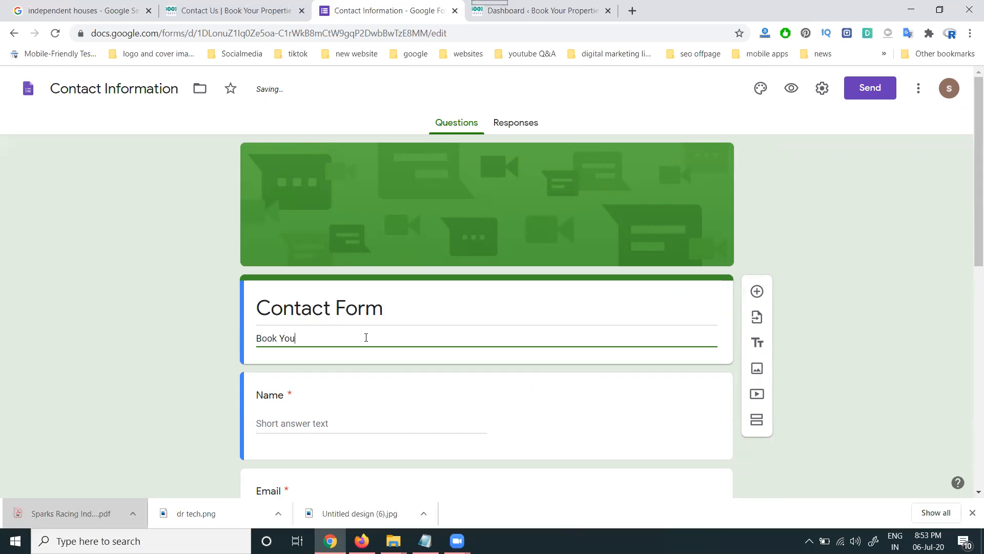
{"action": "type", "text": "r Proper"}
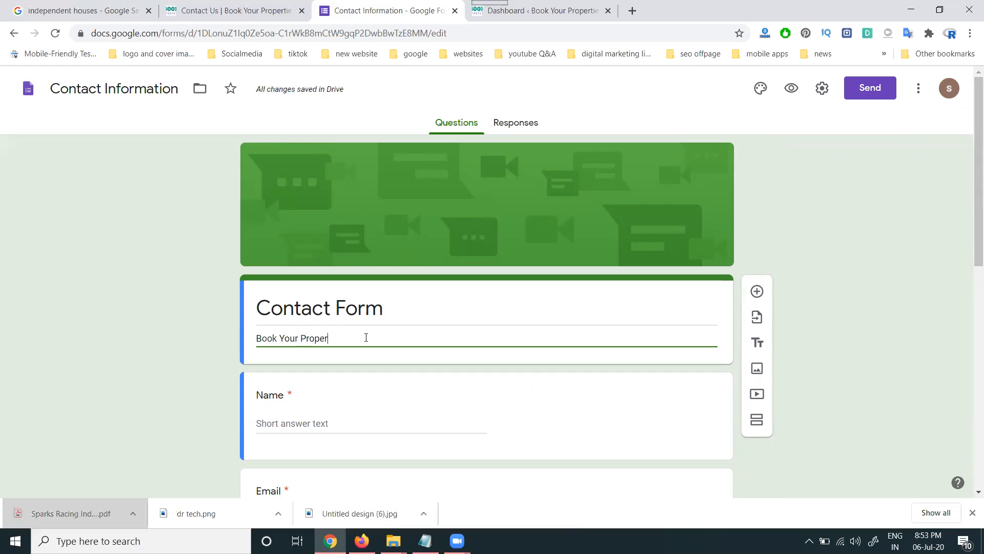
- Finish the 'Book Your Properties' description and review the Name, Email and Phone questions
{"action": "left_click", "coordinate": [881, 258]}
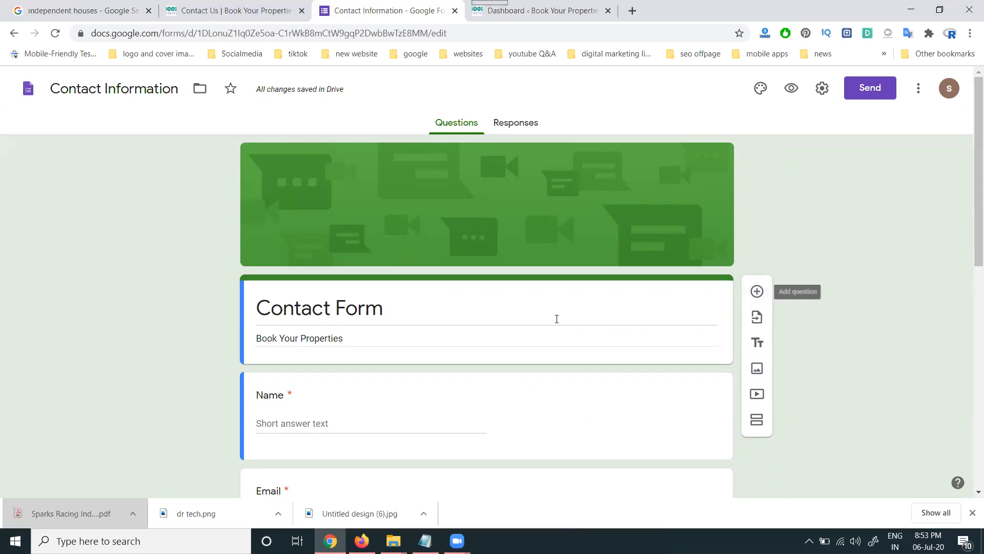
{"action": "scroll", "coordinate": [498, 337], "scroll_direction": "down", "scroll_amount": 3}
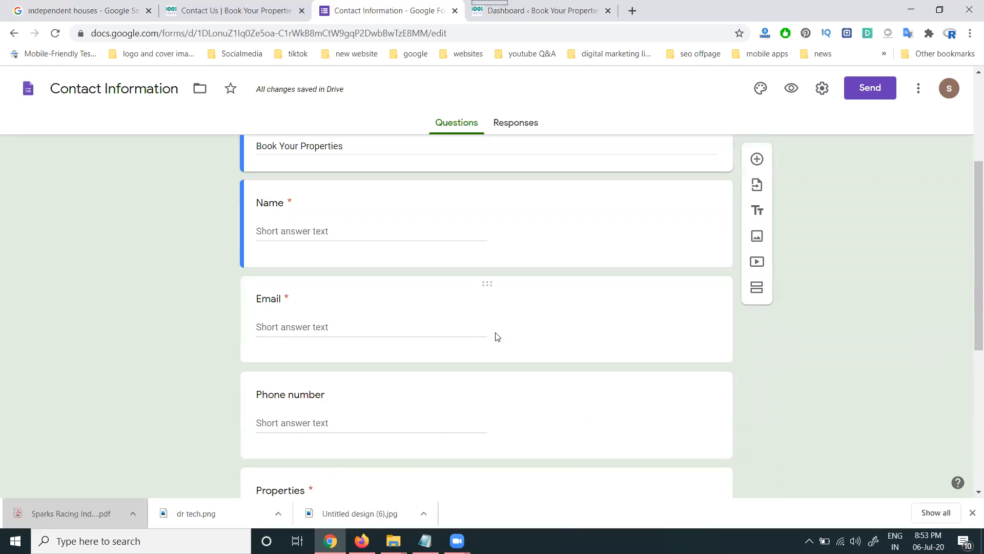
{"action": "left_click", "coordinate": [309, 317]}
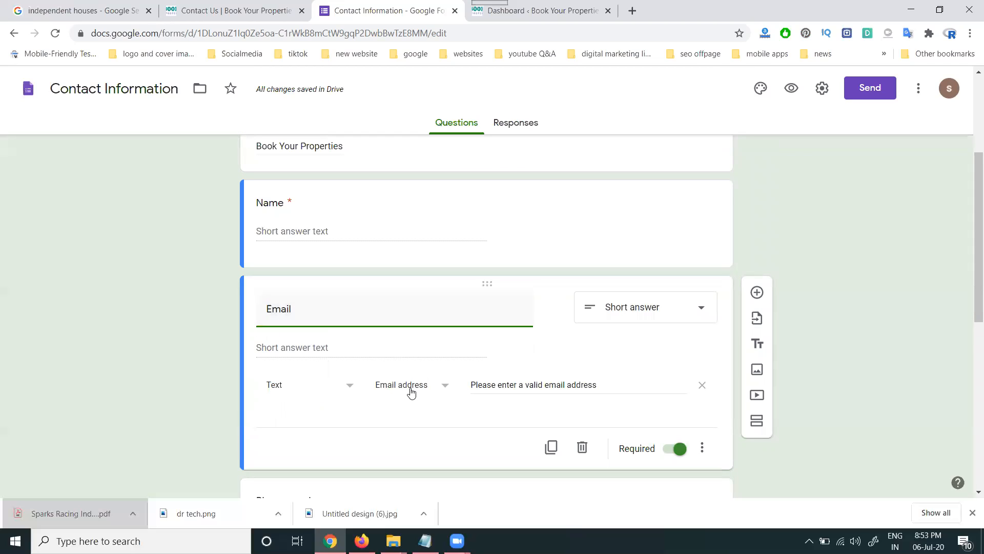
{"action": "scroll", "coordinate": [232, 355], "scroll_direction": "down", "scroll_amount": 3}
{"action": "left_click", "coordinate": [307, 339]}
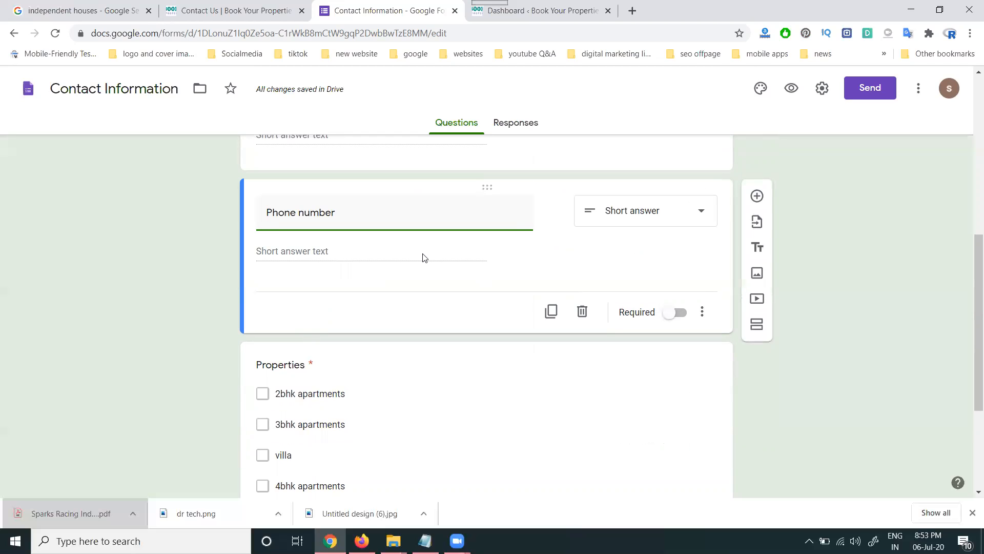
{"action": "scroll", "coordinate": [594, 297], "scroll_direction": "up", "scroll_amount": 5}
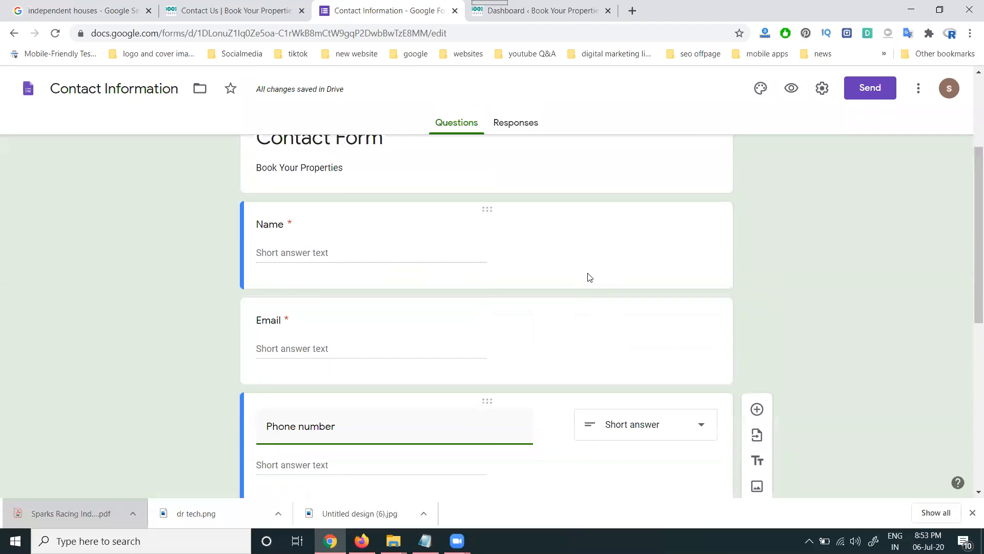
{"action": "left_click", "coordinate": [583, 313]}
{"action": "scroll", "coordinate": [644, 367], "scroll_direction": "down", "scroll_amount": 2}
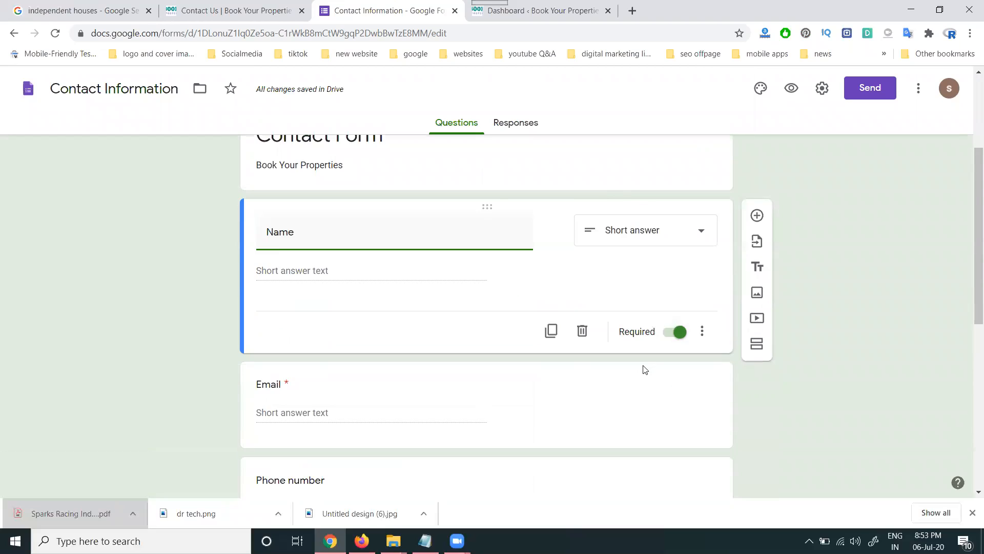
{"action": "left_click", "coordinate": [641, 365]}
{"action": "scroll", "coordinate": [615, 343], "scroll_direction": "down", "scroll_amount": 4}
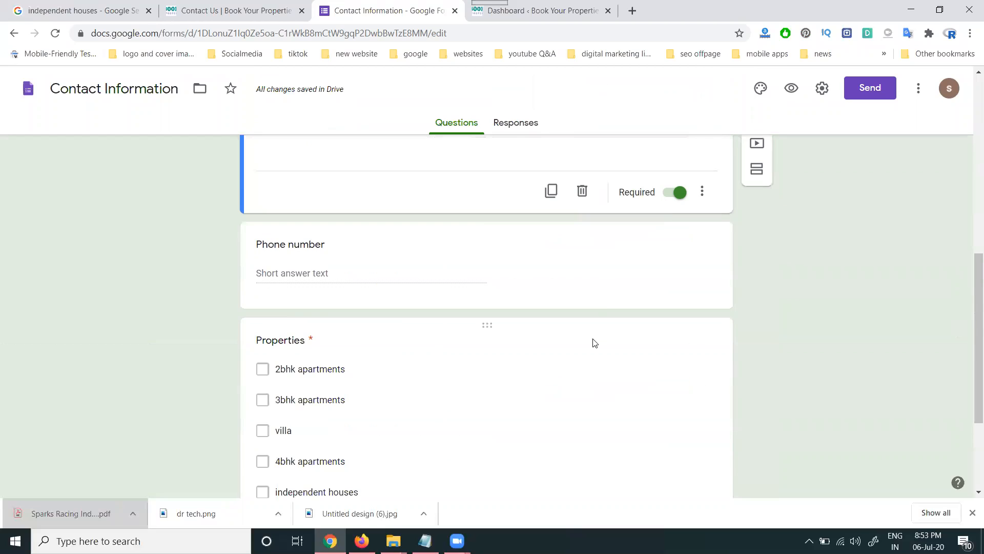
- Make Phone number required, review Properties and Comments, and add a section after Comments
{"action": "left_click", "coordinate": [604, 295]}
{"action": "left_click", "coordinate": [678, 249]}
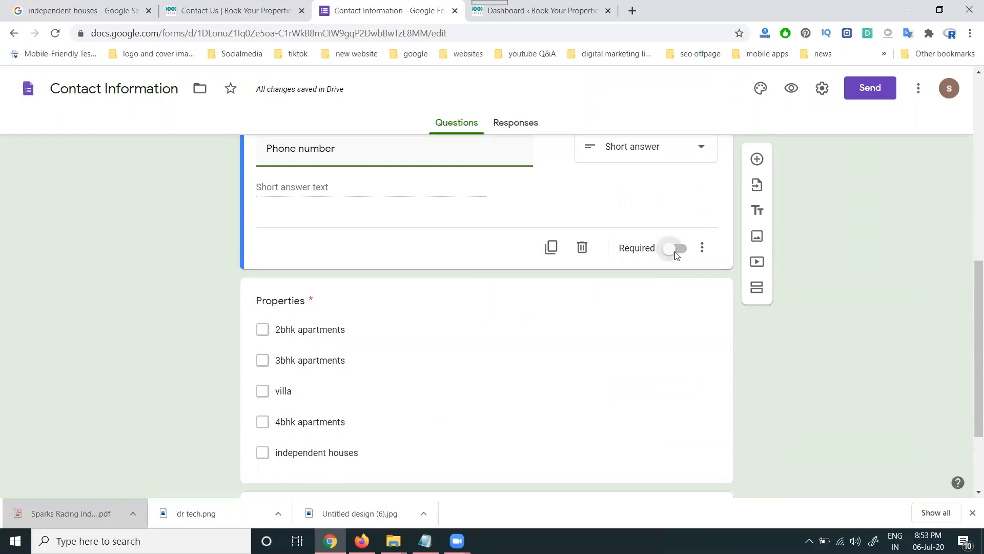
{"action": "scroll", "coordinate": [587, 351], "scroll_direction": "down", "scroll_amount": 2}
{"action": "left_click", "coordinate": [589, 333]}
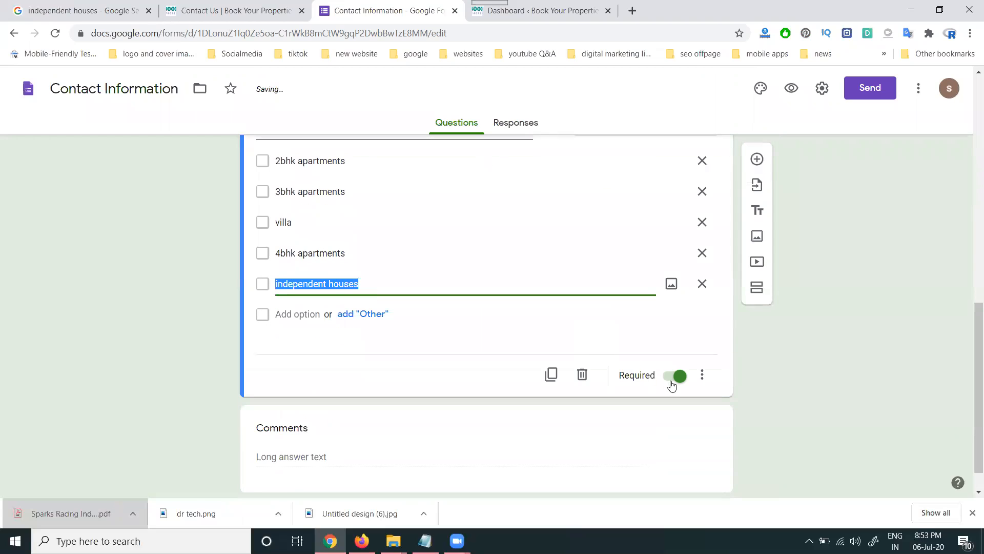
{"action": "scroll", "coordinate": [513, 369], "scroll_direction": "down", "scroll_amount": 1}
{"action": "left_click", "coordinate": [512, 389]}
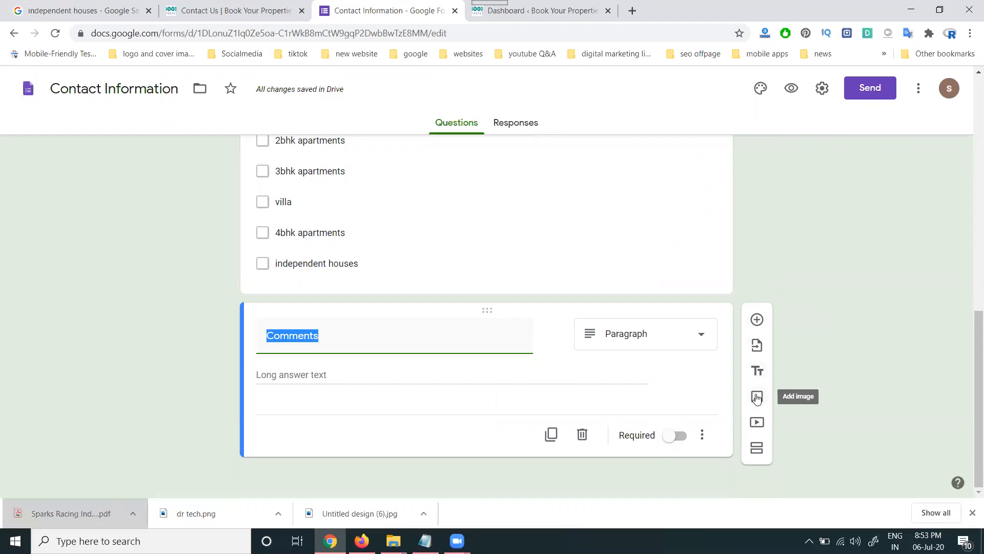
{"action": "left_click", "coordinate": [755, 449]}
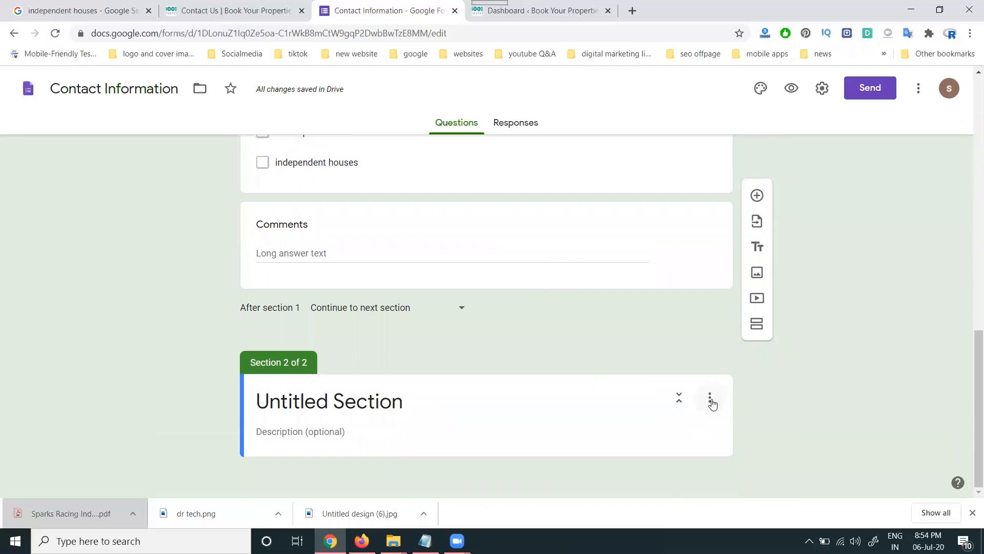
- Delete the empty Untitled Section and view the form's Responses tab
{"action": "left_click", "coordinate": [710, 399]}
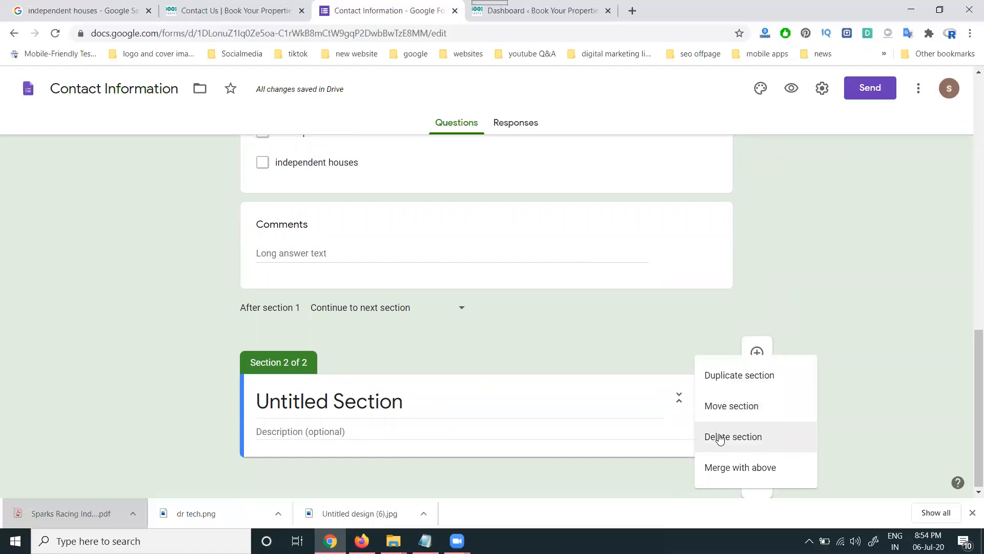
{"action": "left_click", "coordinate": [720, 437]}
{"action": "scroll", "coordinate": [463, 307], "scroll_direction": "up", "scroll_amount": 10}
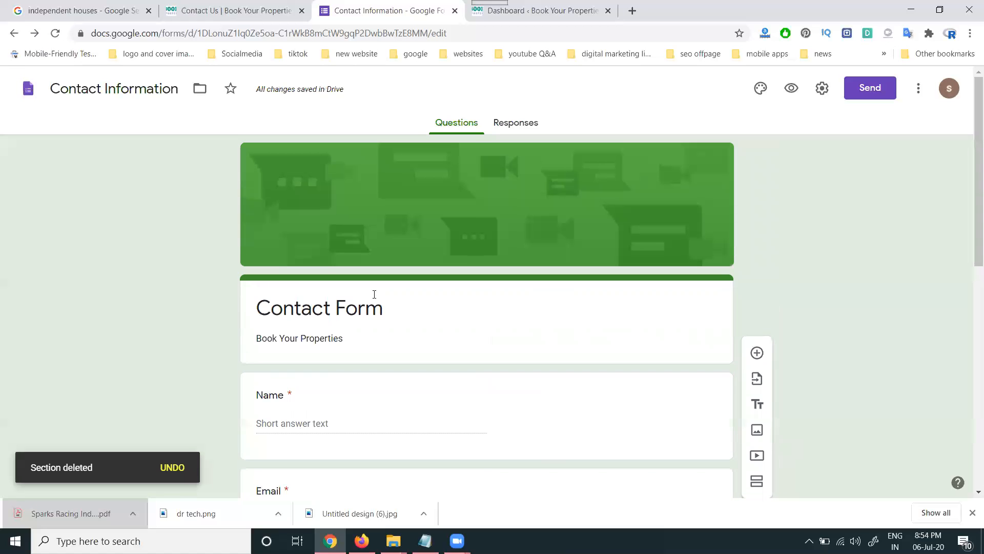
{"action": "left_click", "coordinate": [507, 124]}
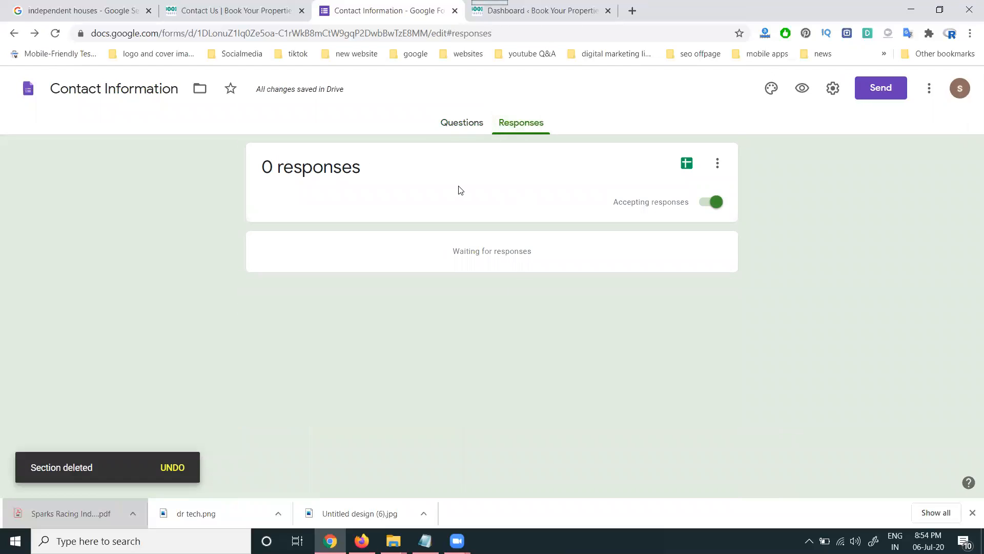
{"action": "left_click", "coordinate": [717, 163]}
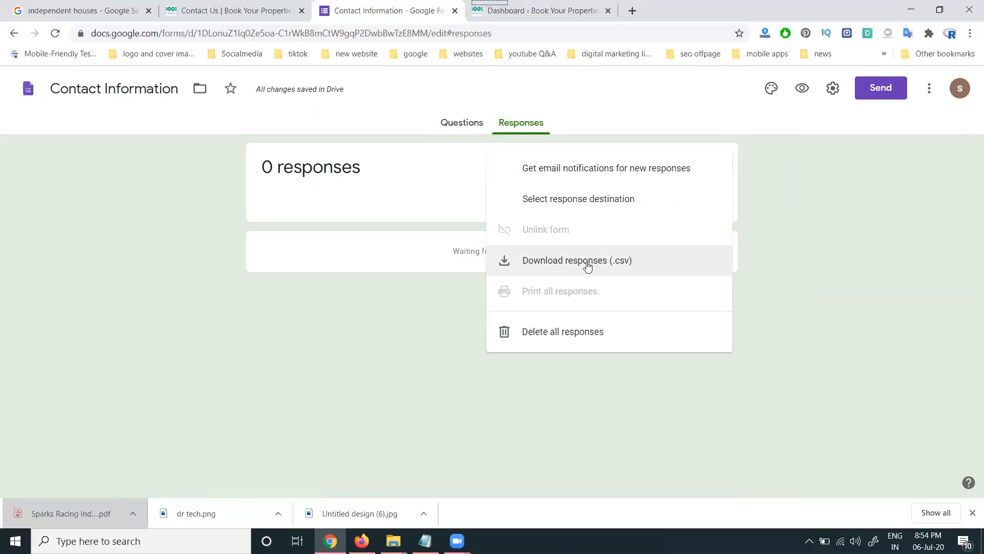
{"action": "left_click", "coordinate": [473, 122]}
{"action": "left_click", "coordinate": [463, 127]}
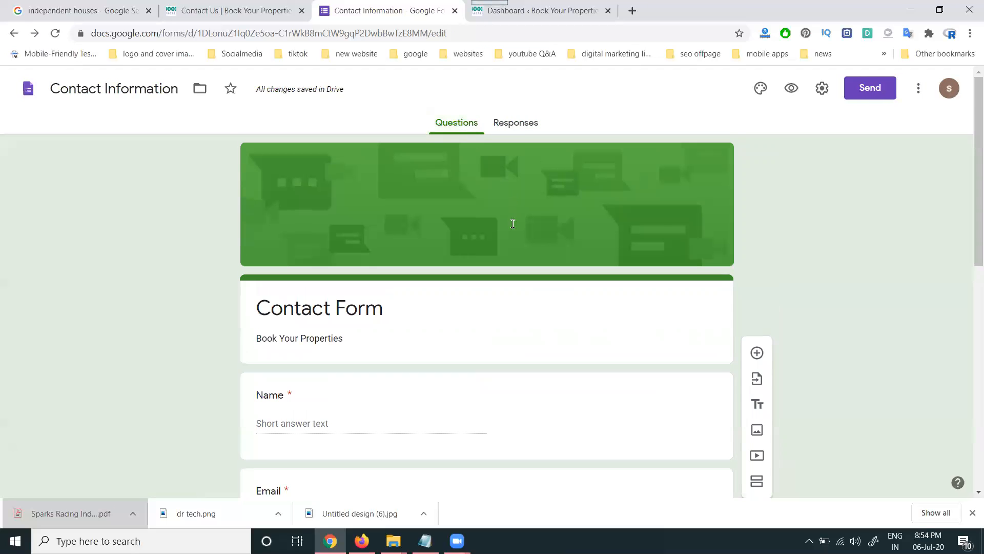
- Copy the form's 640×1138 px iframe embed HTML from the Send dialog
{"action": "scroll", "coordinate": [513, 223], "scroll_direction": "down", "scroll_amount": 3}
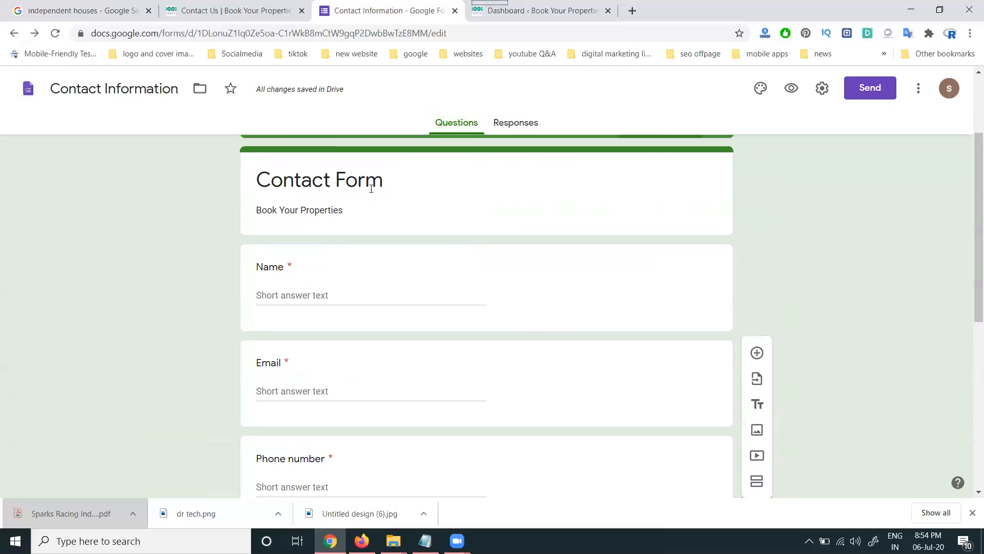
{"action": "left_click", "coordinate": [870, 88]}
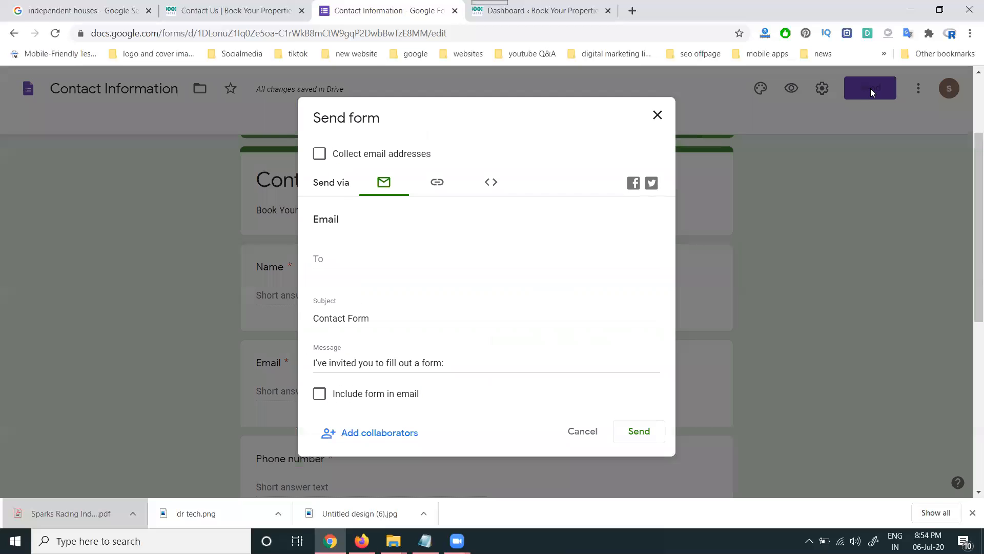
{"action": "left_click", "coordinate": [433, 186]}
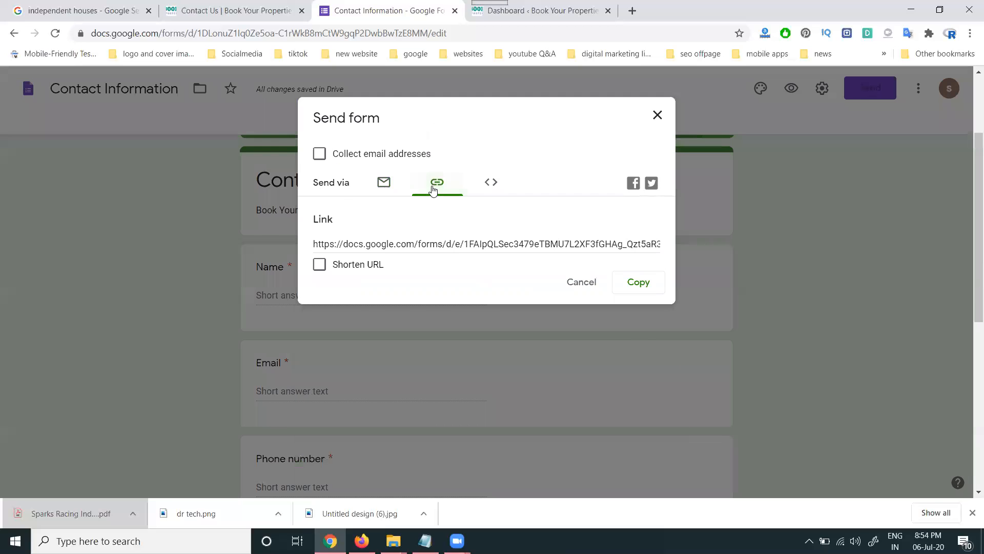
{"action": "left_click", "coordinate": [489, 181]}
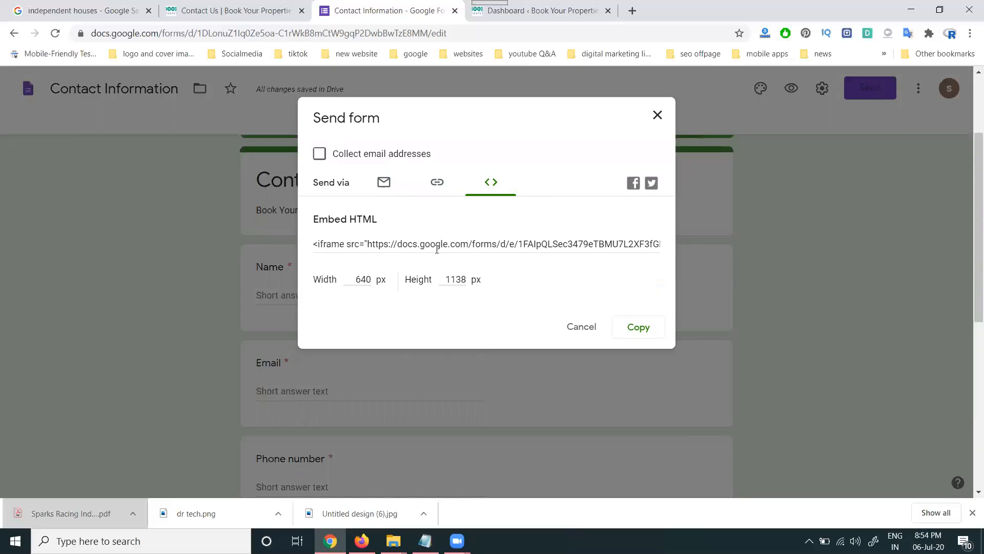
{"action": "left_click", "coordinate": [441, 244]}
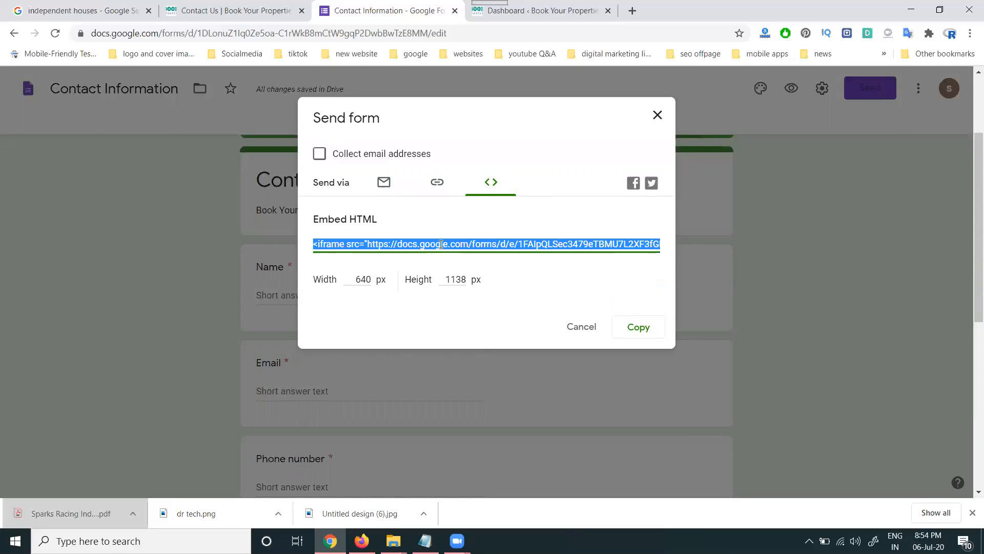
{"action": "left_click", "coordinate": [543, 4]}
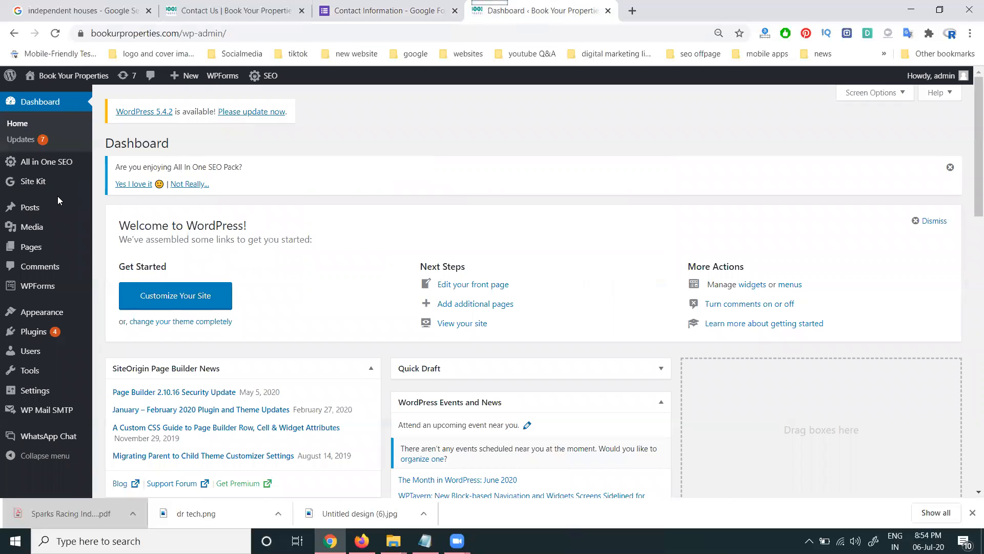
- Open the Contact Us page from Pages and edit its contact-form-7 shortcode widget
{"action": "mouse_move", "coordinate": [49, 314]}
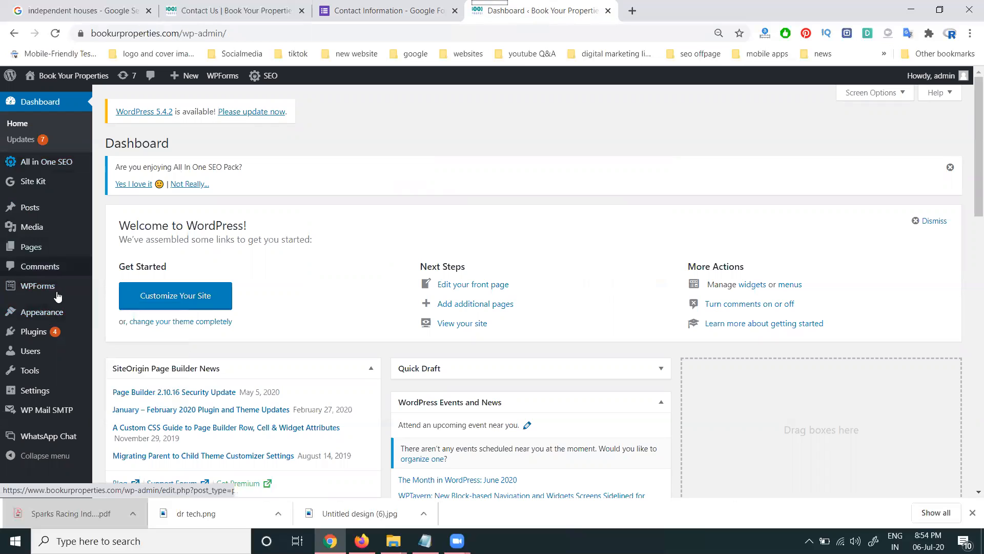
{"action": "left_click", "coordinate": [42, 254]}
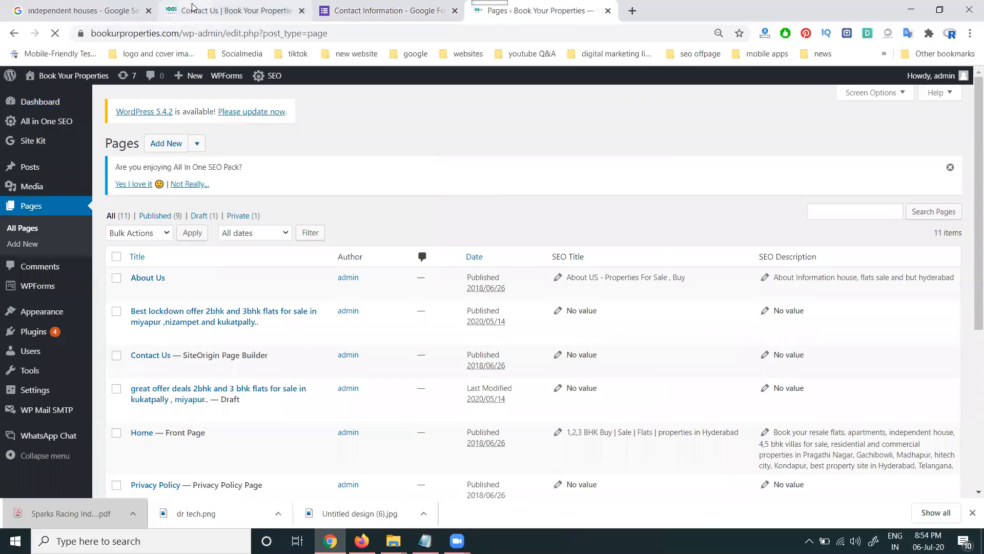
{"action": "left_click", "coordinate": [228, 8]}
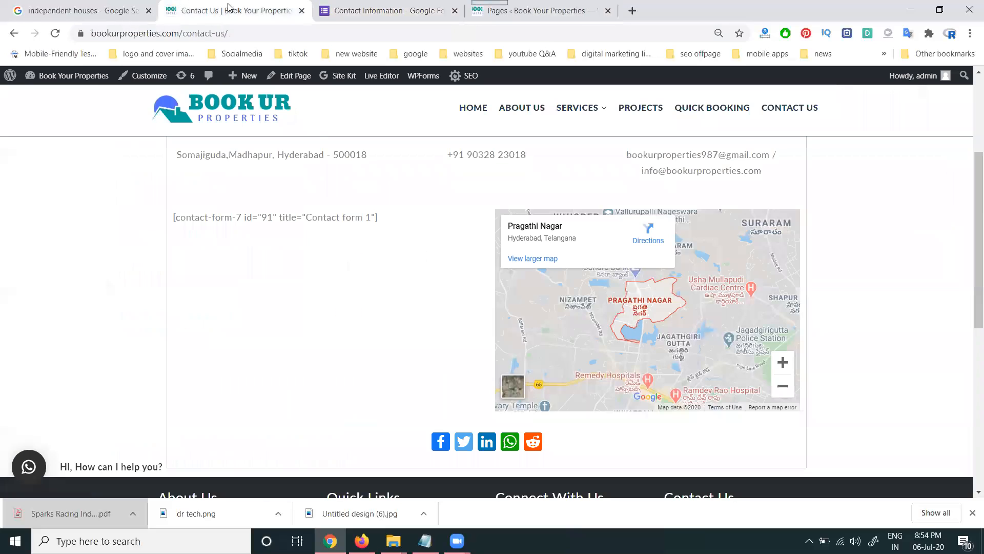
{"action": "left_click", "coordinate": [532, 7]}
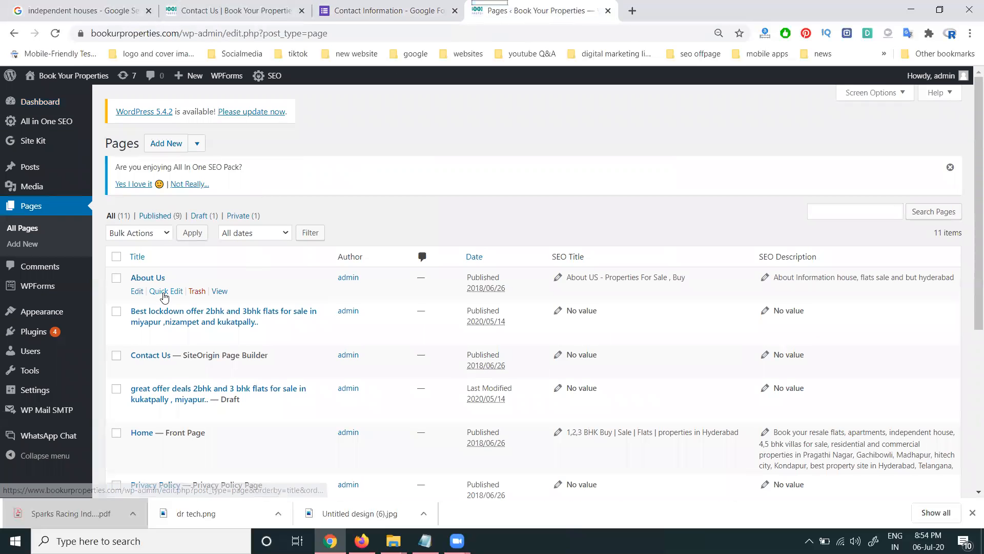
{"action": "scroll", "coordinate": [164, 297], "scroll_direction": "down", "scroll_amount": 5}
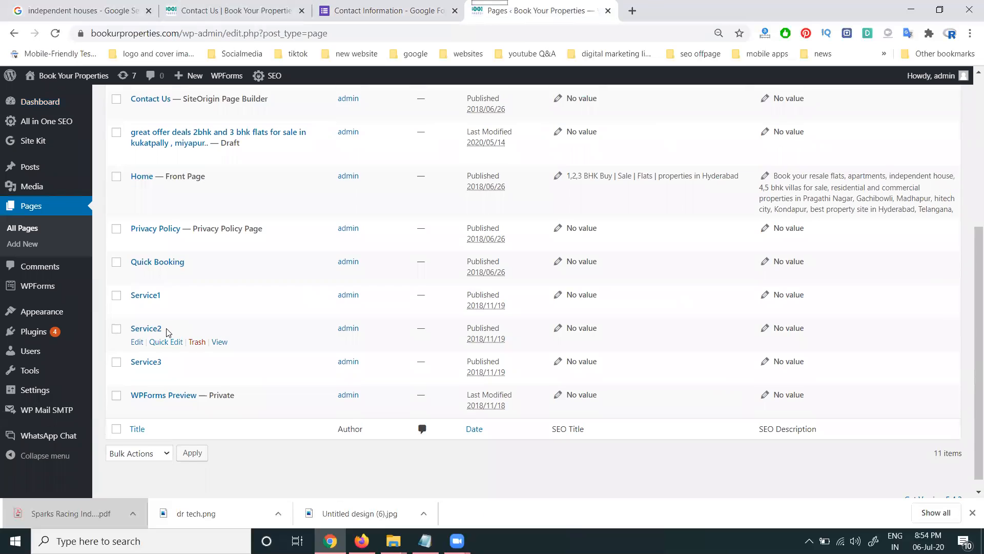
{"action": "scroll", "coordinate": [168, 331], "scroll_direction": "up", "scroll_amount": 2}
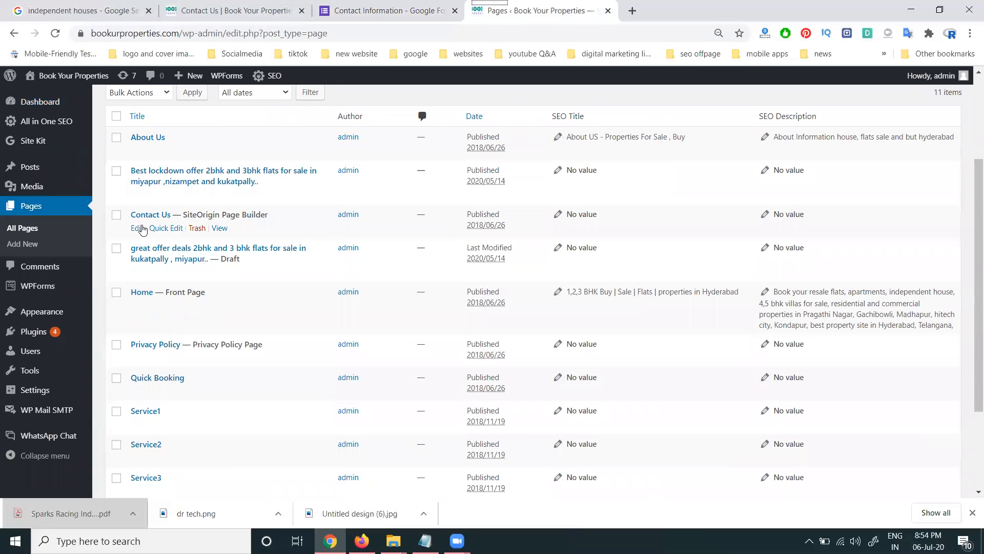
{"action": "left_click", "coordinate": [137, 229]}
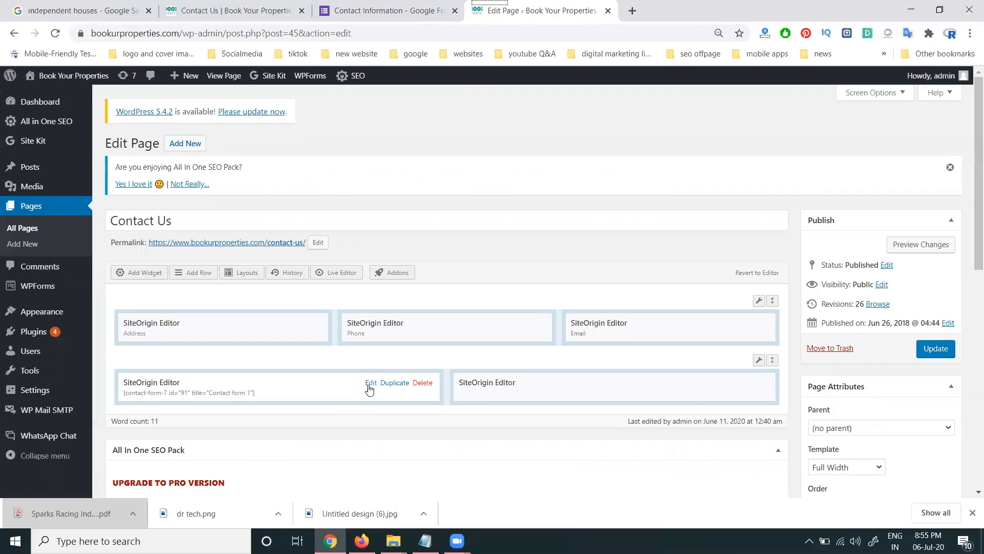
{"action": "left_click", "coordinate": [224, 6]}
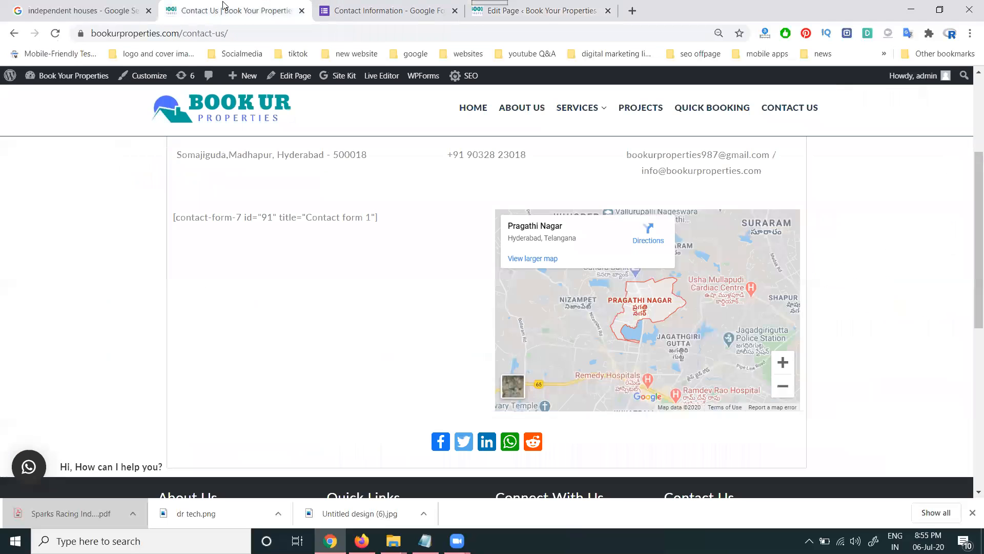
{"action": "scroll", "coordinate": [328, 307], "scroll_direction": "up", "scroll_amount": 1}
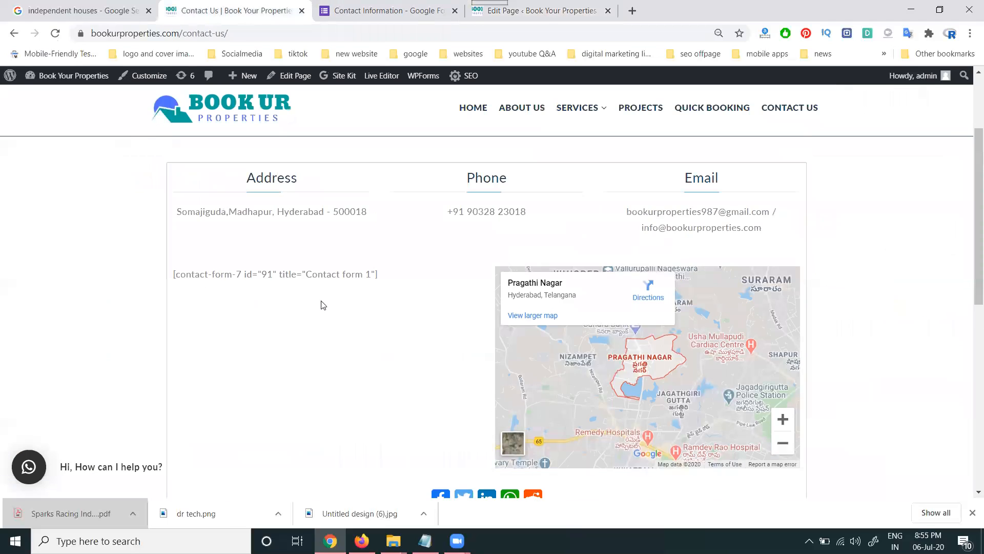
{"action": "left_click", "coordinate": [496, 4]}
{"action": "scroll", "coordinate": [359, 287], "scroll_direction": "down", "scroll_amount": 1}
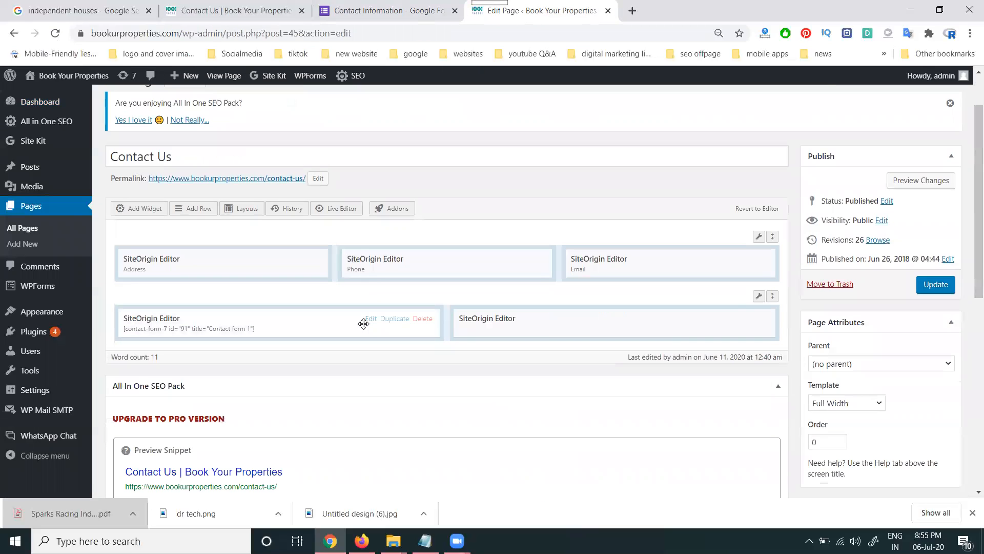
{"action": "left_click", "coordinate": [370, 320]}
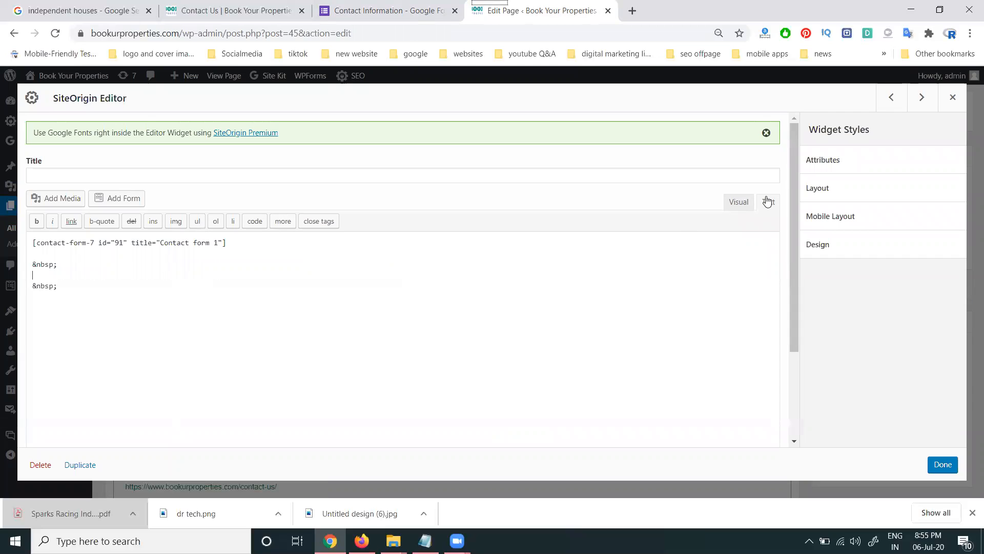
- Swap the shortcode for the Google Form iframe, update the page, and reload the live Contact Us page
{"action": "key", "text": "ctrl+a"}
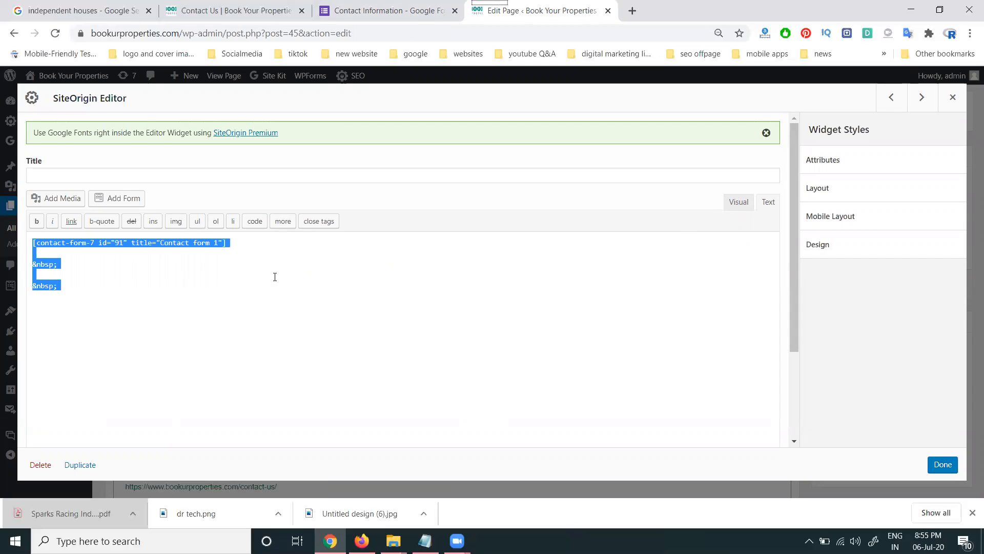
{"action": "type", "text": "<iframe src=\"https://docs.google.com/forms/d/e/1FAIpQLSec3479eTBMU7L2XF3fGHAg_Qzt5aR3UpiOzry_CYbF3XNCeA/viewform?embedded=true\" width=\"640\" height=\"1138\" frameborder=\"0\" marginheight=\"0\" marginwidth=\"0\">Loading…</iframe>"}
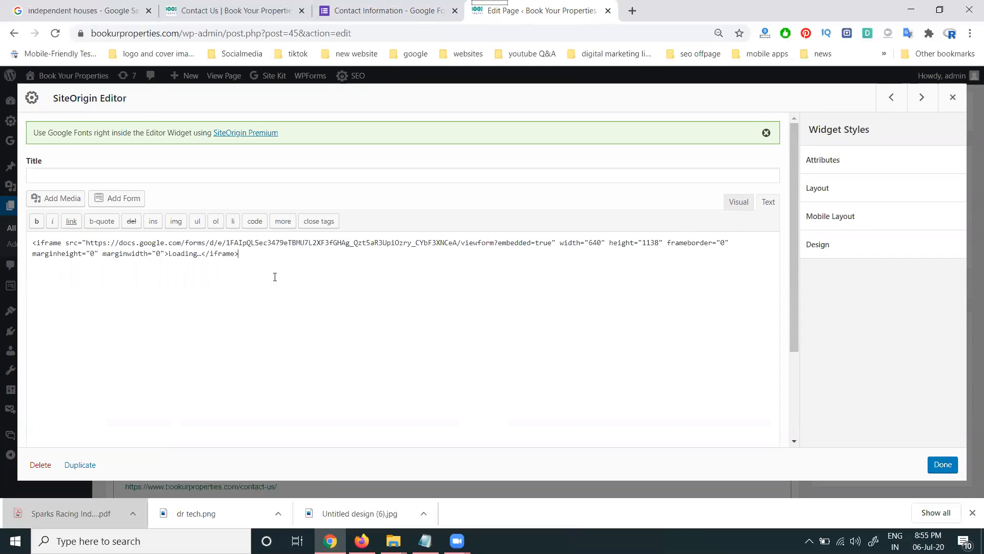
{"action": "left_click", "coordinate": [942, 465]}
{"action": "left_click", "coordinate": [934, 285]}
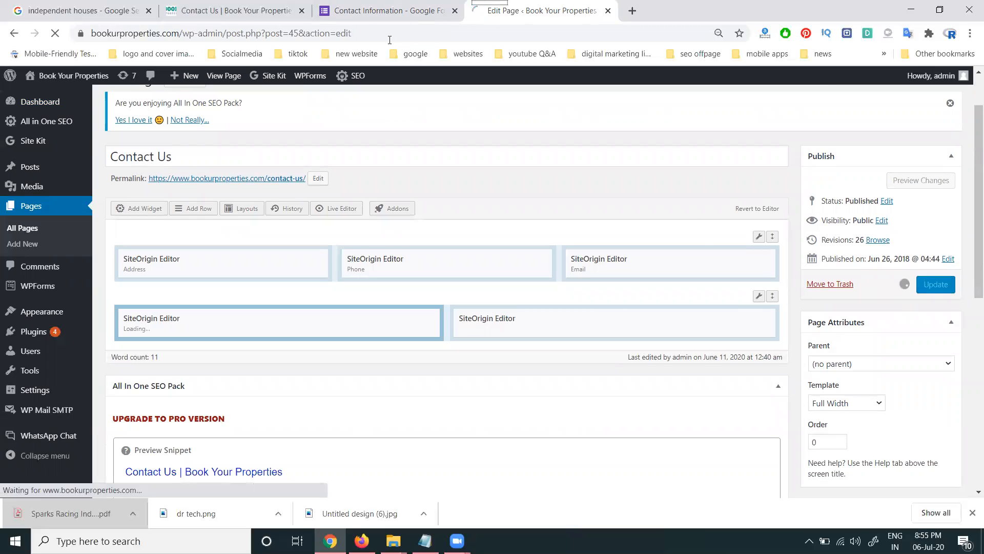
{"action": "left_click", "coordinate": [230, 10]}
{"action": "left_click", "coordinate": [49, 35]}
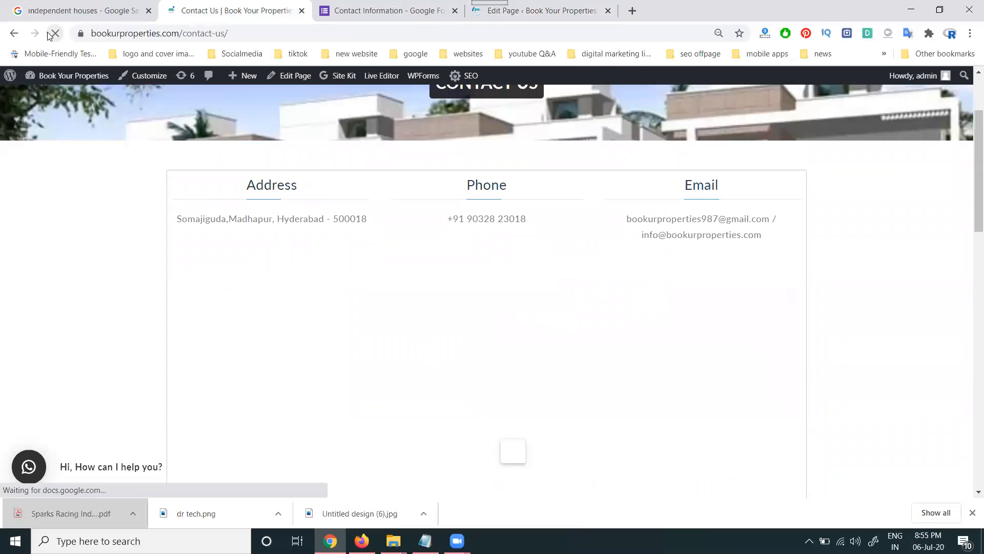
{"action": "scroll", "coordinate": [273, 349], "scroll_direction": "down", "scroll_amount": 1}
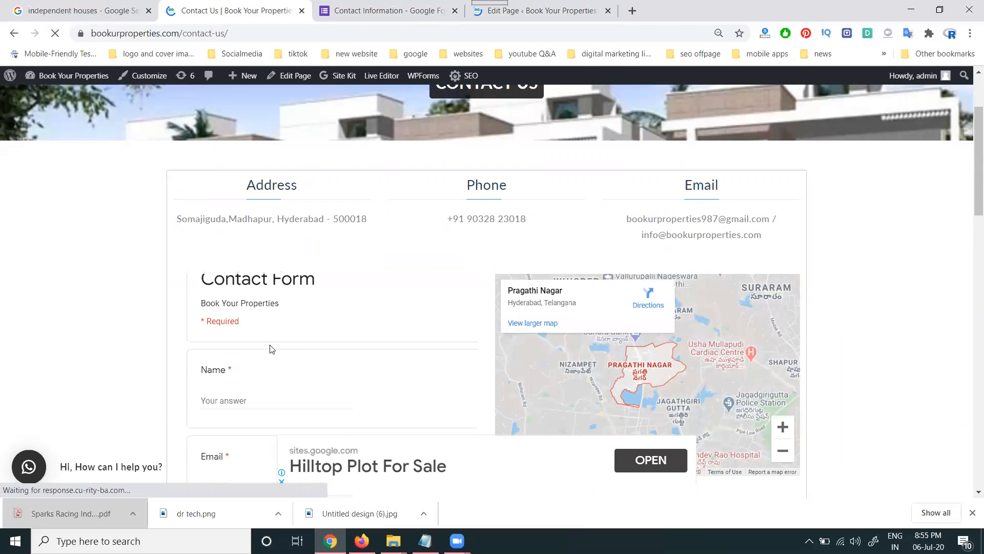
{"action": "scroll", "coordinate": [267, 396], "scroll_direction": "down", "scroll_amount": 5}
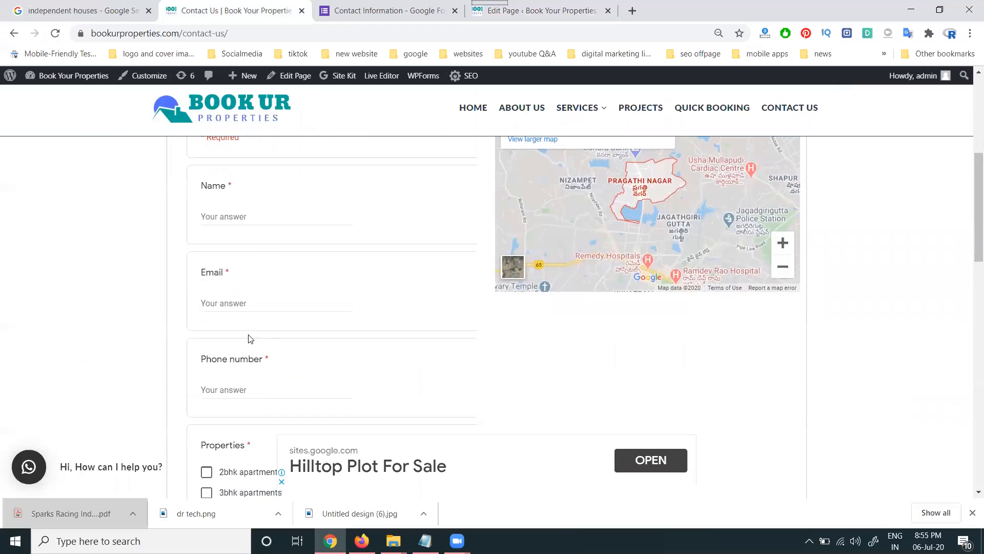
{"action": "scroll", "coordinate": [249, 331], "scroll_direction": "down", "scroll_amount": 5}
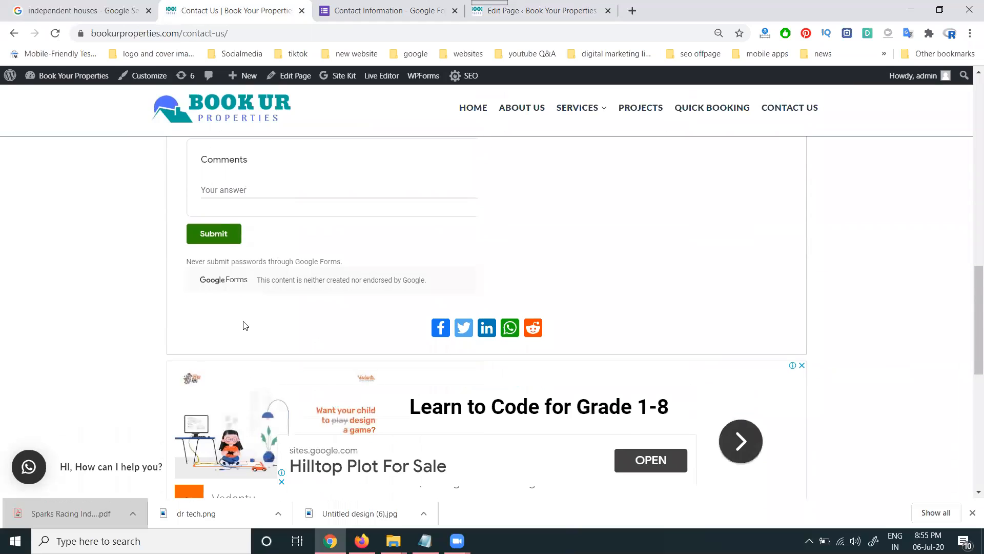
{"action": "scroll", "coordinate": [244, 324], "scroll_direction": "up", "scroll_amount": 1}
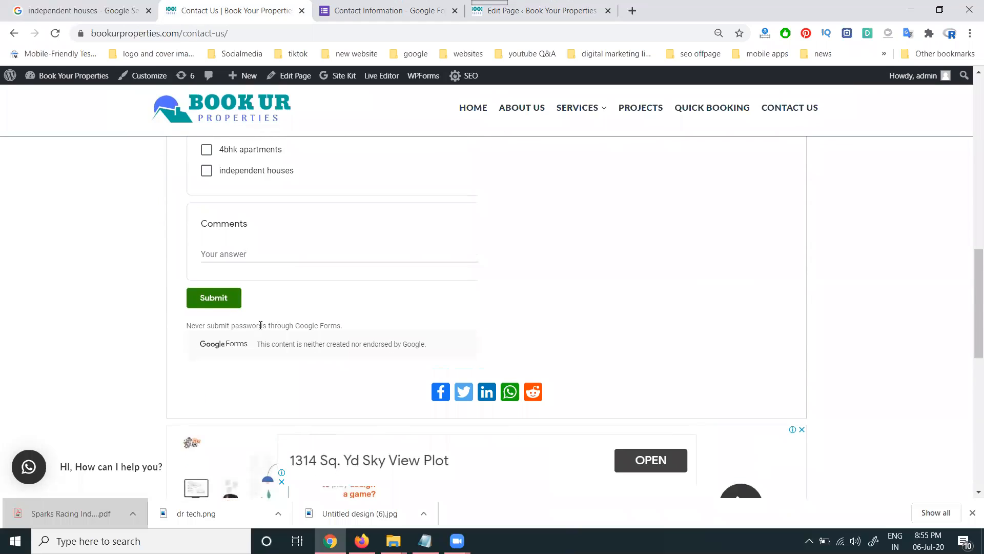
{"action": "scroll", "coordinate": [260, 325], "scroll_direction": "up", "scroll_amount": 1}
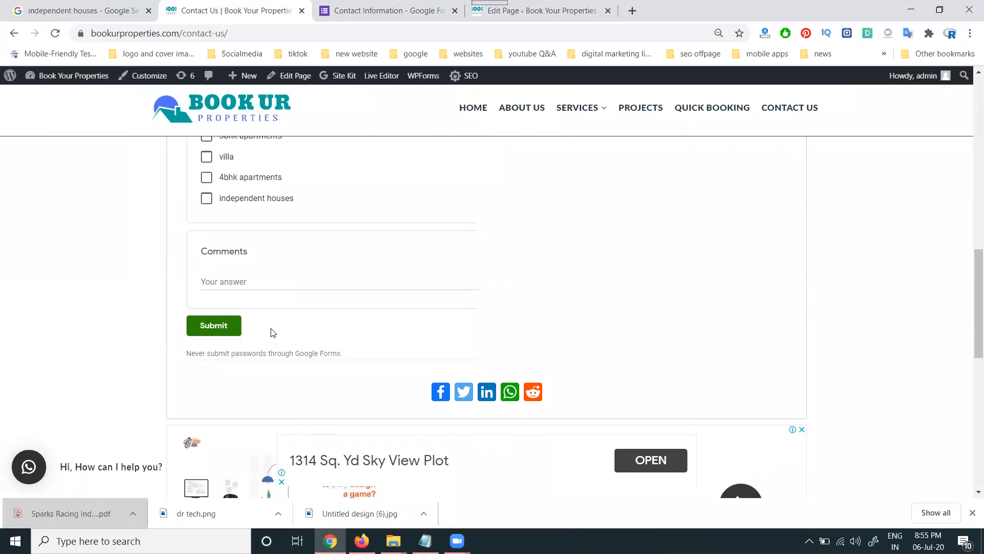
{"action": "left_click", "coordinate": [536, 10]}
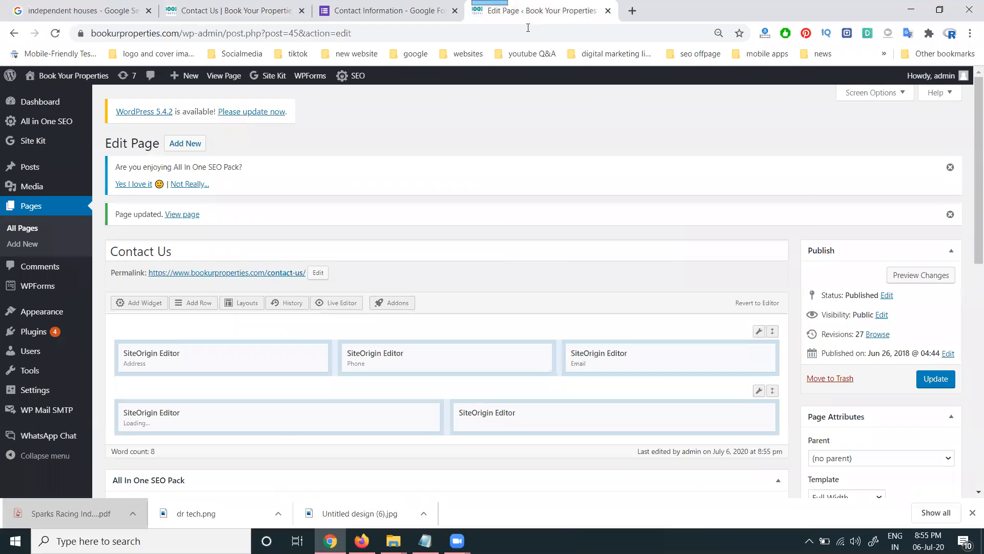
- Change the Google Forms embed height to 700 px and copy the embed HTML code
{"action": "left_click", "coordinate": [388, 19]}
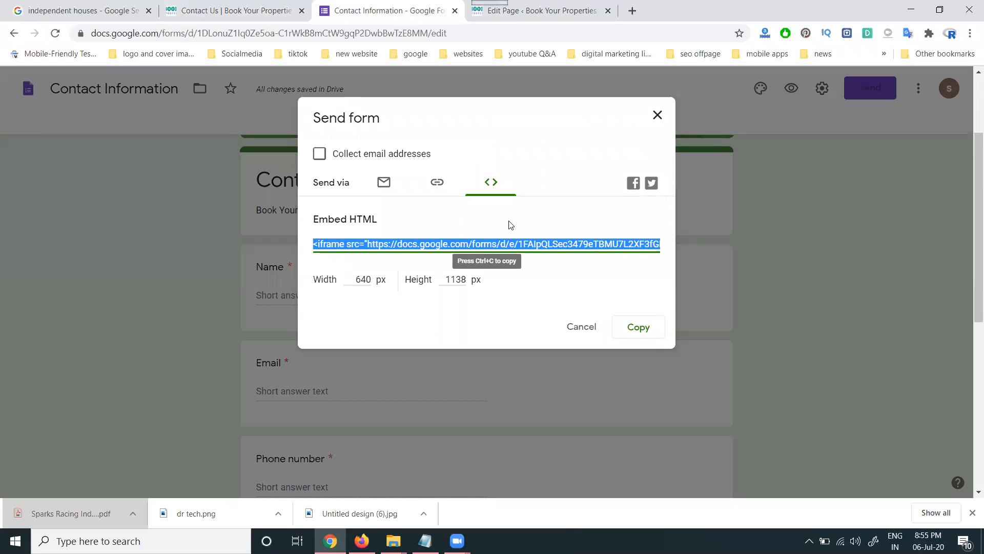
{"action": "key", "text": "super+r"}
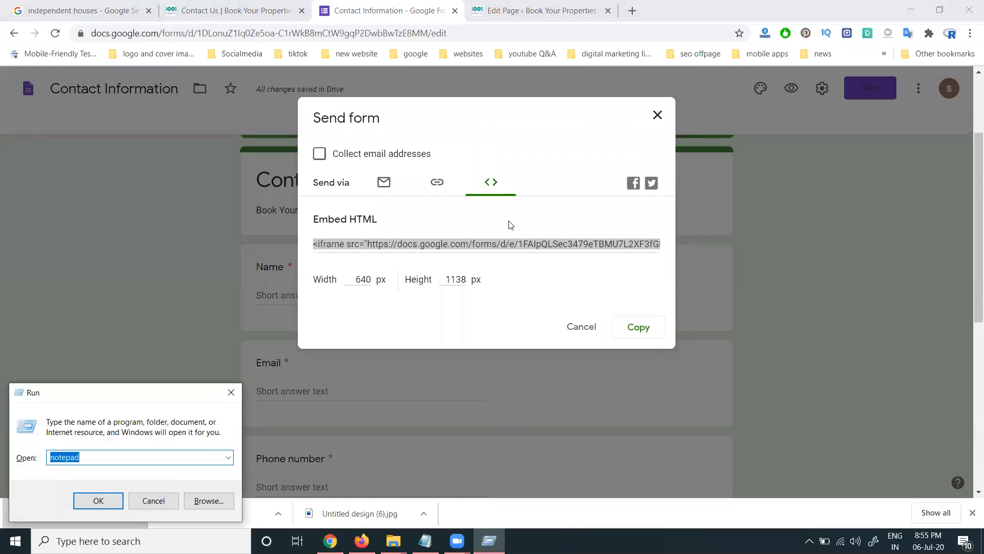
{"action": "double_click", "coordinate": [453, 277]}
{"action": "type", "text": "700"}
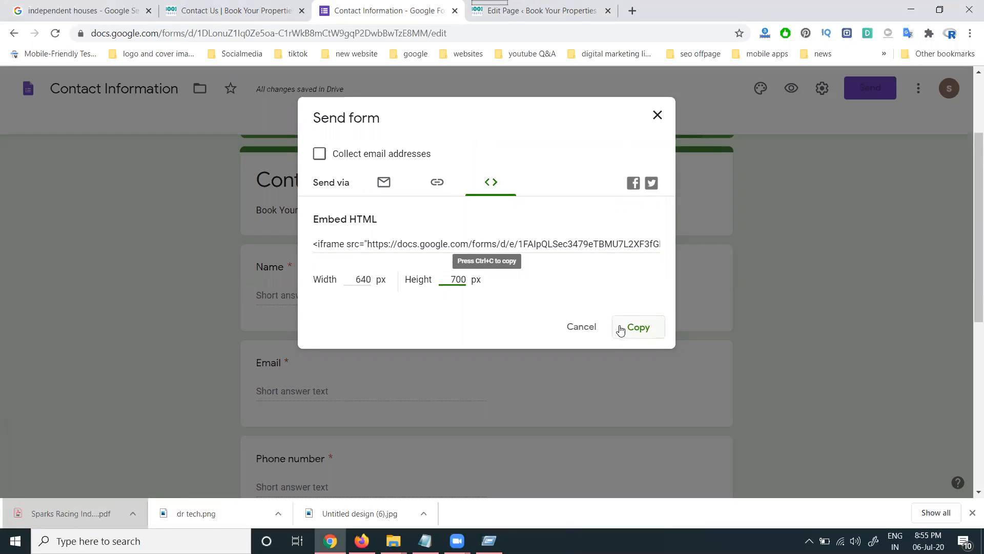
{"action": "left_click", "coordinate": [589, 300]}
{"action": "left_click", "coordinate": [571, 246]}
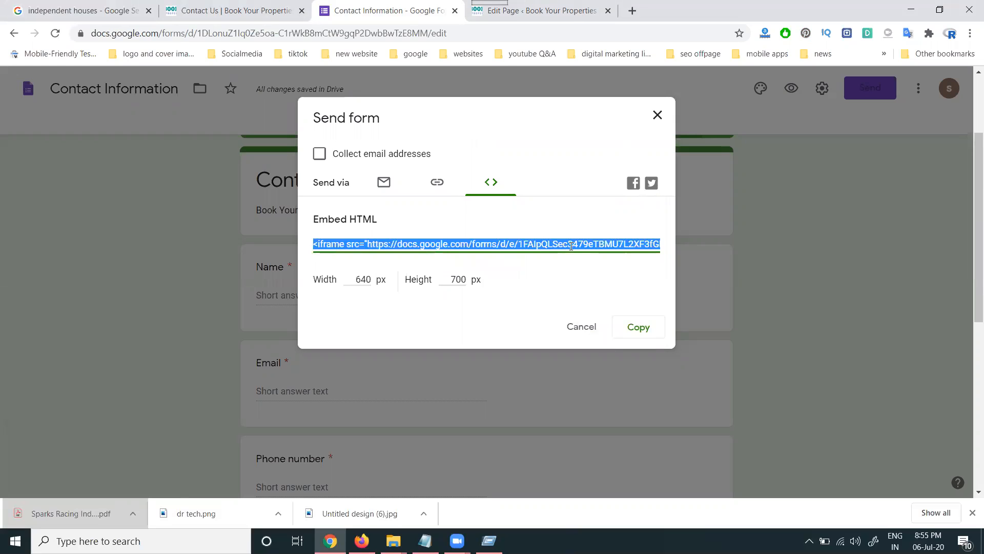
{"action": "left_click", "coordinate": [546, 10]}
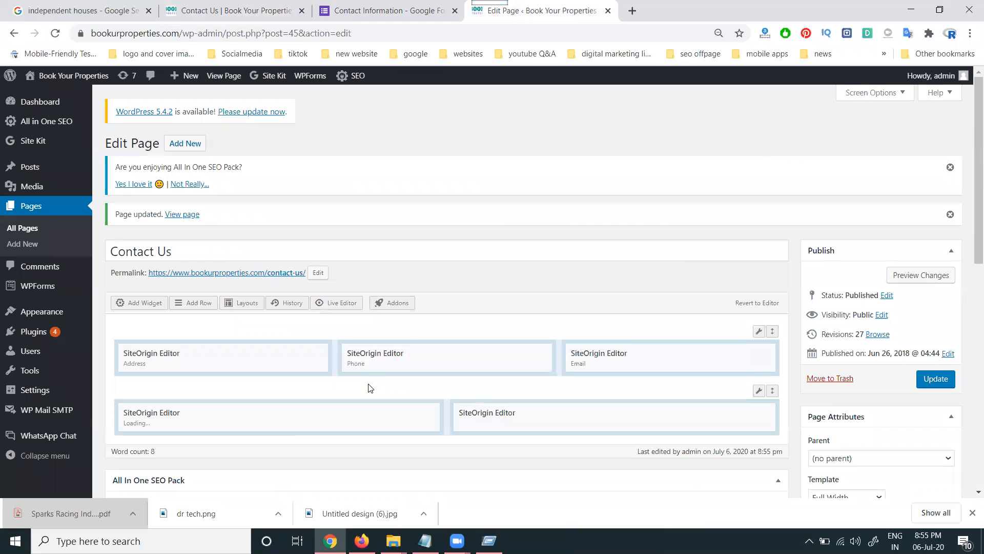
- Replace height 1138 with 700 in the SiteOrigin widget, update the page, and reload it live
{"action": "left_click", "coordinate": [370, 414]}
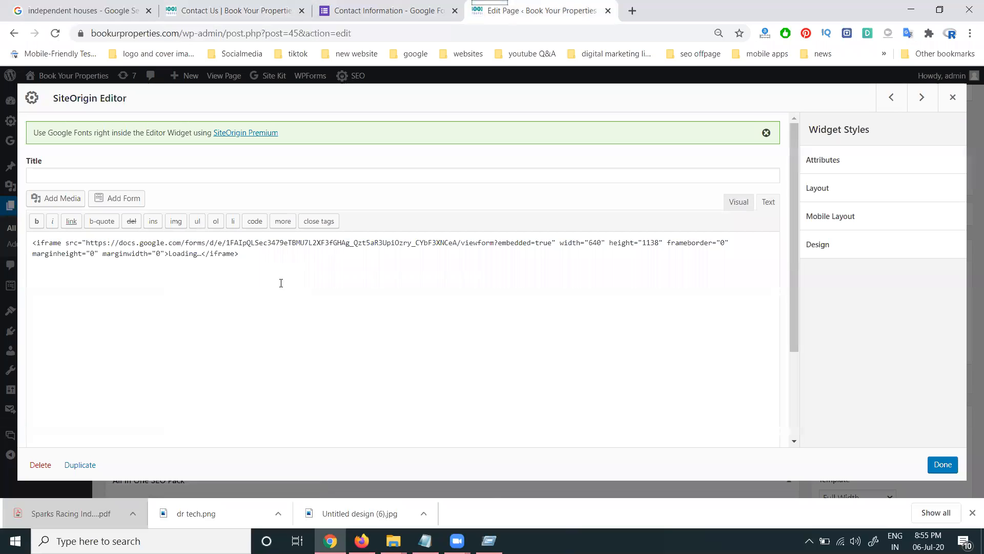
{"action": "double_click", "coordinate": [649, 243]}
{"action": "type", "text": "700"}
{"action": "left_click", "coordinate": [942, 464]}
{"action": "left_click", "coordinate": [936, 379]}
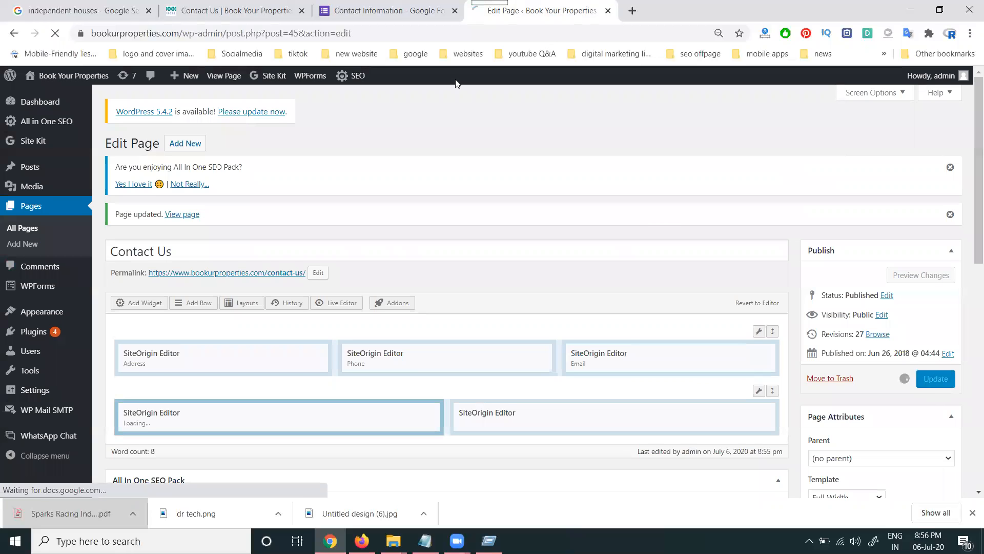
{"action": "left_click", "coordinate": [236, 11]}
{"action": "left_click", "coordinate": [60, 39]}
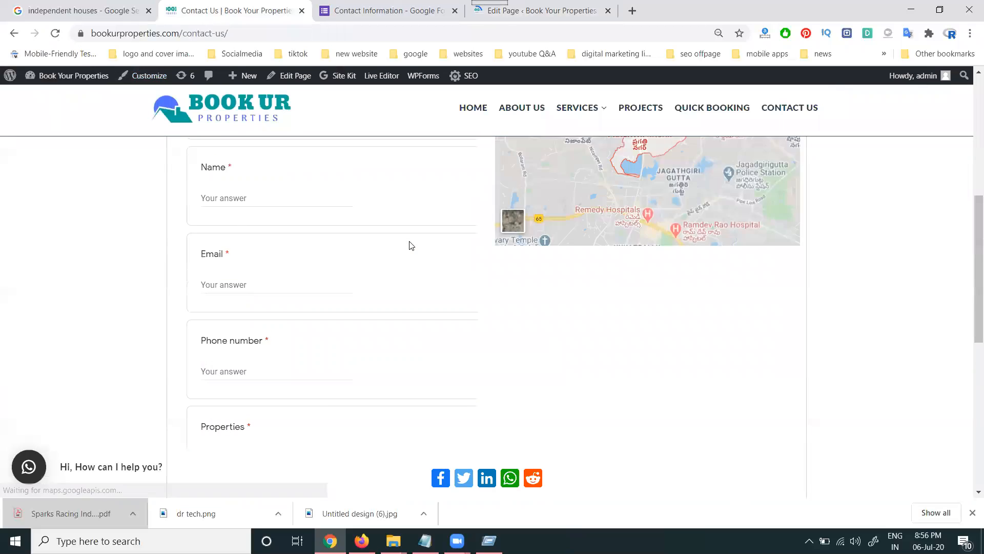
- Check the resized form on the live page and the embed code, then return to the page editor
{"action": "scroll", "coordinate": [444, 275], "scroll_direction": "down", "scroll_amount": 2}
{"action": "scroll", "coordinate": [446, 276], "scroll_direction": "up", "scroll_amount": 3}
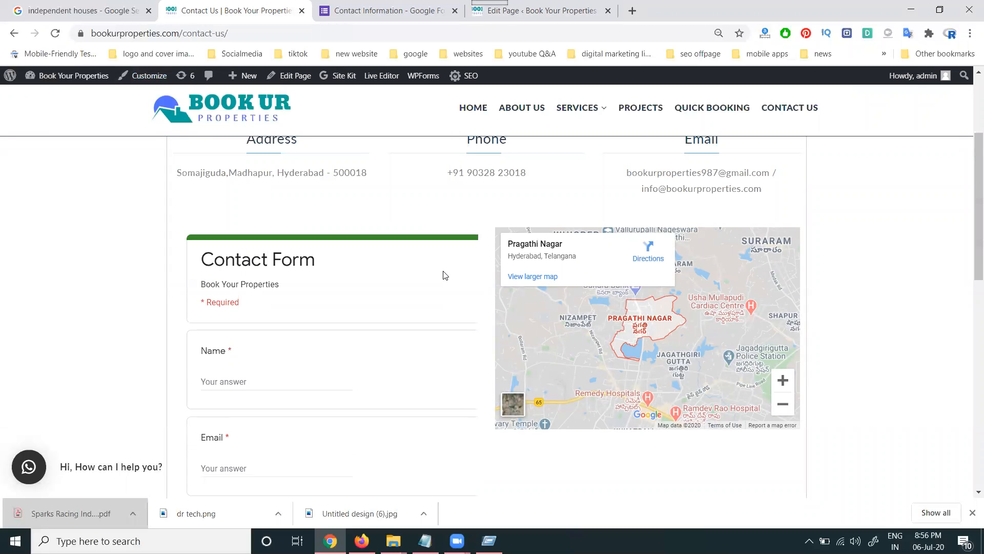
{"action": "left_click", "coordinate": [377, 11]}
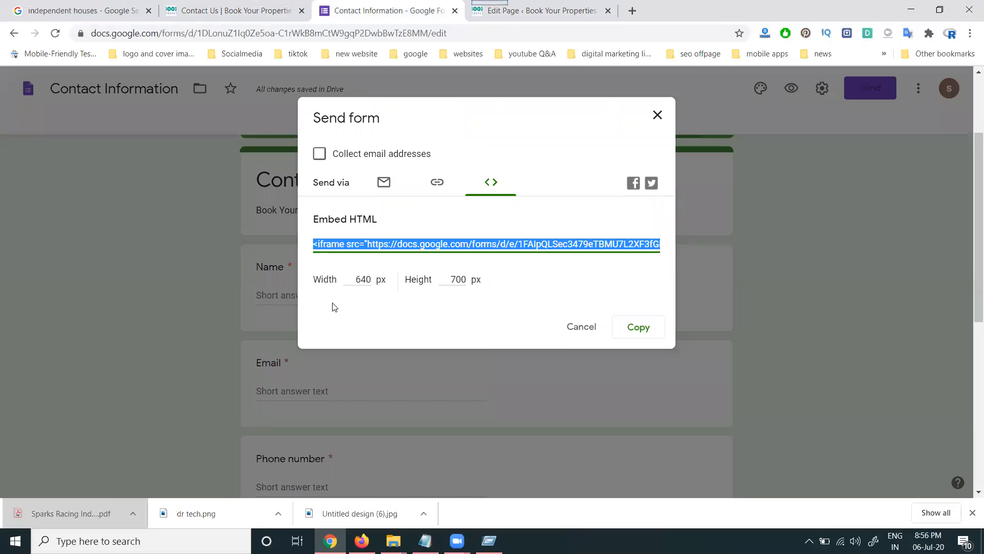
{"action": "left_click", "coordinate": [530, 11]}
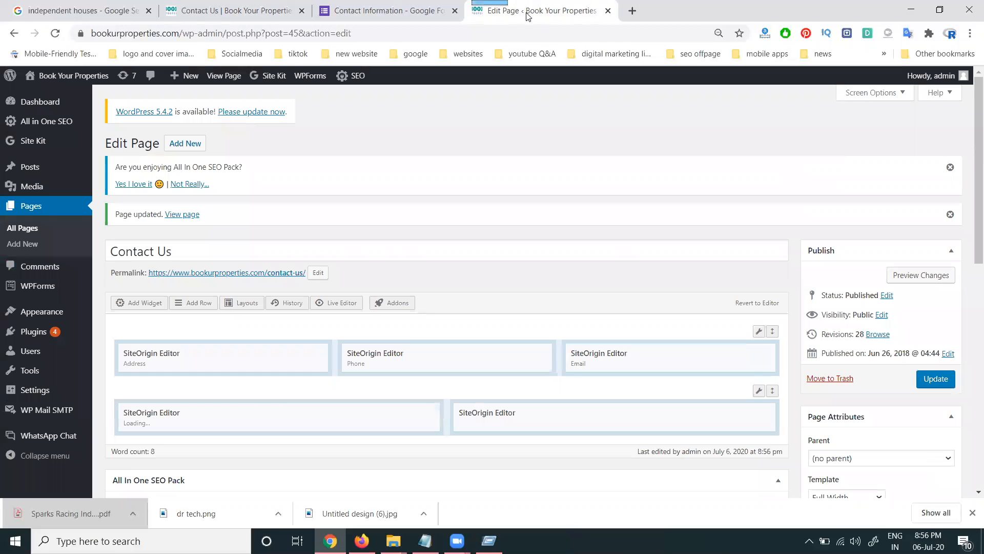
- Change the widget iframe's width from 640 to 350 and update the Contact Us page
{"action": "left_click", "coordinate": [369, 419]}
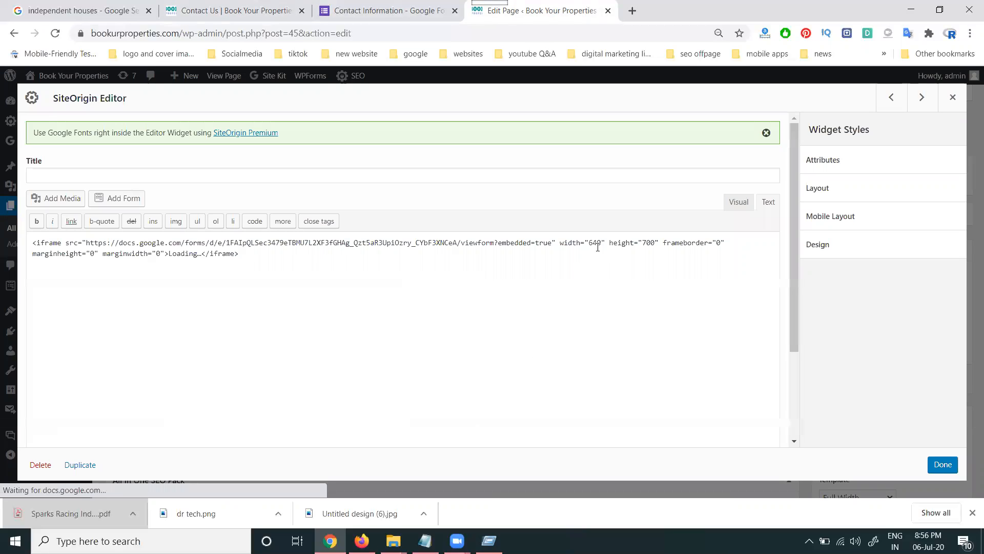
{"action": "double_click", "coordinate": [596, 244]}
{"action": "type", "text": "300"}
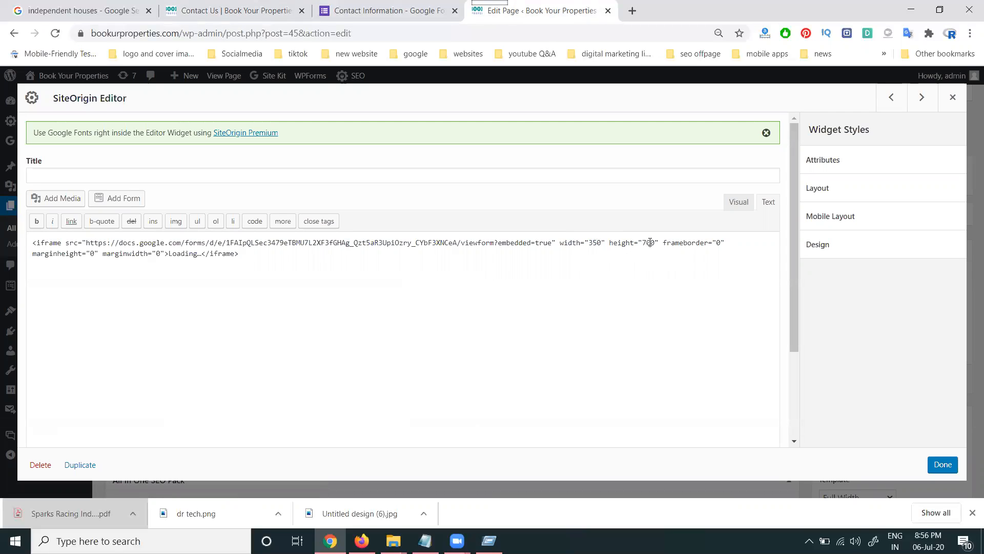
{"action": "type", "text": "450"}
{"action": "left_click", "coordinate": [944, 467]}
{"action": "left_click", "coordinate": [929, 380]}
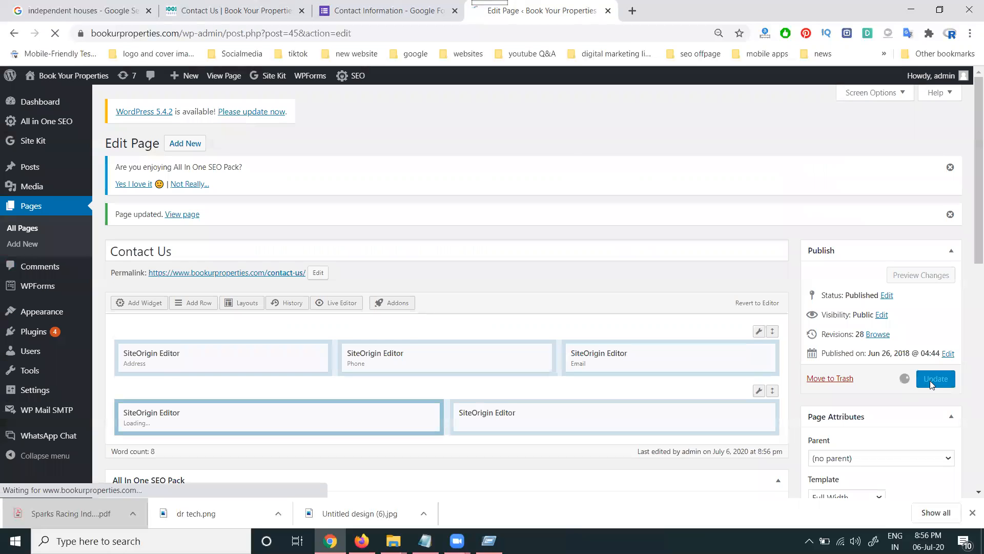
{"action": "left_click", "coordinate": [192, 8]}
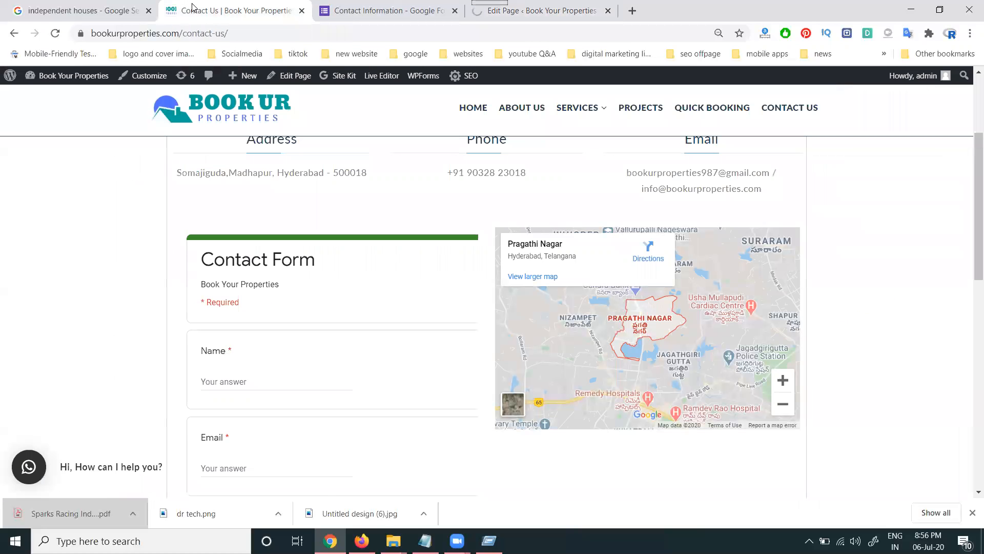
- Reload the live Contact Us page and review the narrower embedded form
{"action": "key", "text": "F5"}
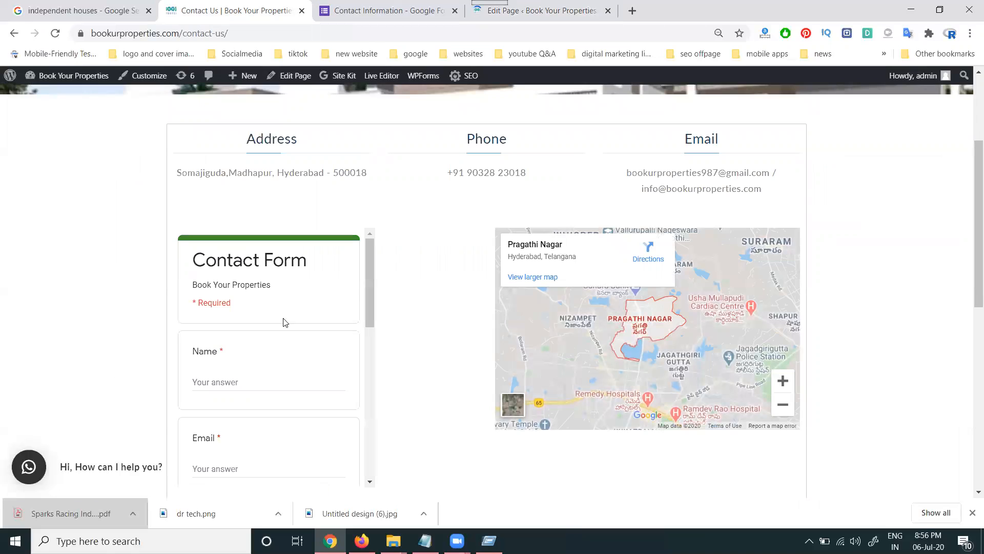
{"action": "scroll", "coordinate": [283, 352], "scroll_direction": "down", "scroll_amount": 3}
{"action": "scroll", "coordinate": [445, 361], "scroll_direction": "down", "scroll_amount": 1}
{"action": "scroll", "coordinate": [445, 360], "scroll_direction": "down", "scroll_amount": 1}
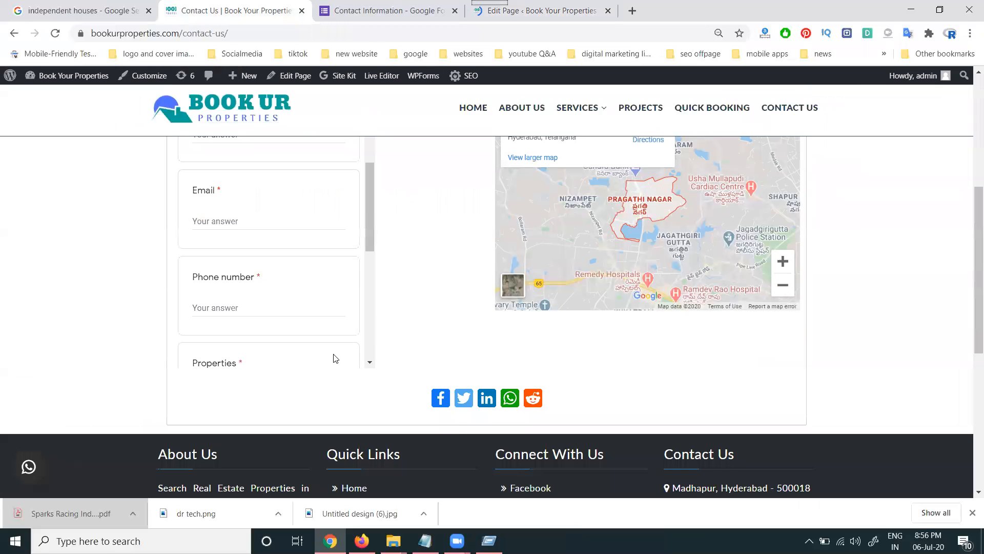
{"action": "scroll", "coordinate": [382, 347], "scroll_direction": "up", "scroll_amount": 1}
{"action": "scroll", "coordinate": [270, 334], "scroll_direction": "up", "scroll_amount": 1}
{"action": "scroll", "coordinate": [270, 334], "scroll_direction": "up", "scroll_amount": 2}
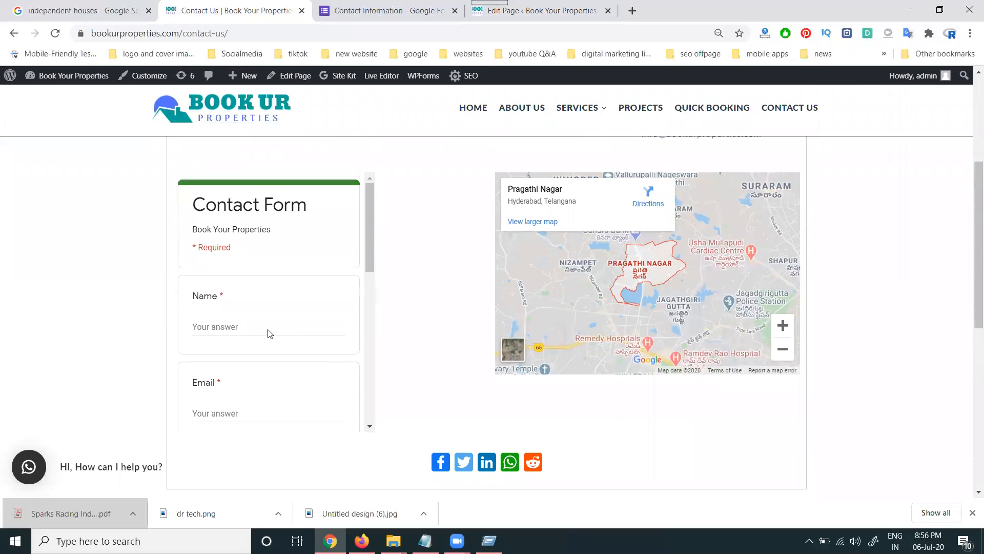
- Fill the embedded form's Name, Email and Phone fields with test values
{"action": "left_click", "coordinate": [227, 324]}
{"action": "type", "text": "rak"}
{"action": "left_click", "coordinate": [222, 416]}
{"action": "type", "text": "r"}
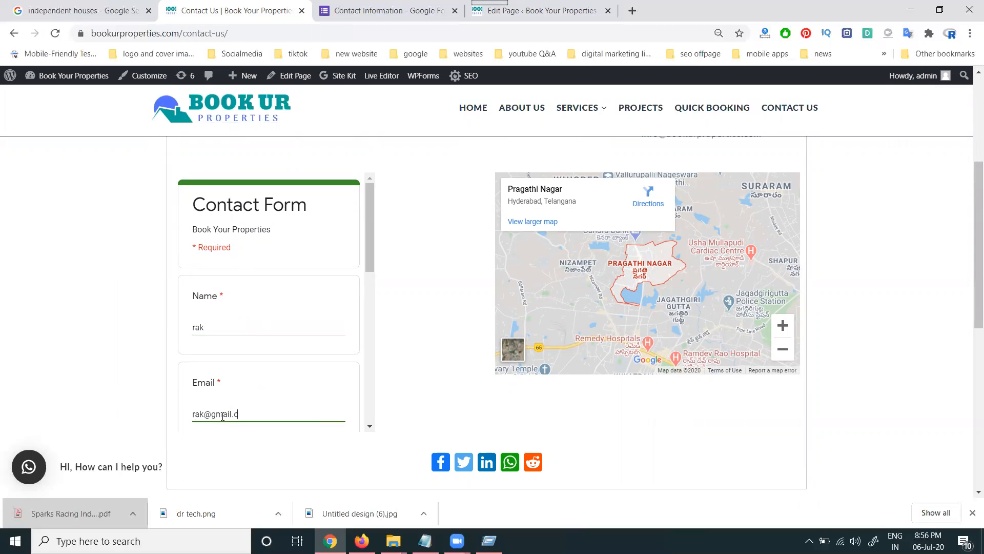
{"action": "scroll", "coordinate": [237, 352], "scroll_direction": "down", "scroll_amount": 2}
{"action": "left_click", "coordinate": [233, 365]}
{"action": "type", "text": "9"}
{"action": "key", "text": "BackSpace"}
{"action": "type", "text": "4558252"}
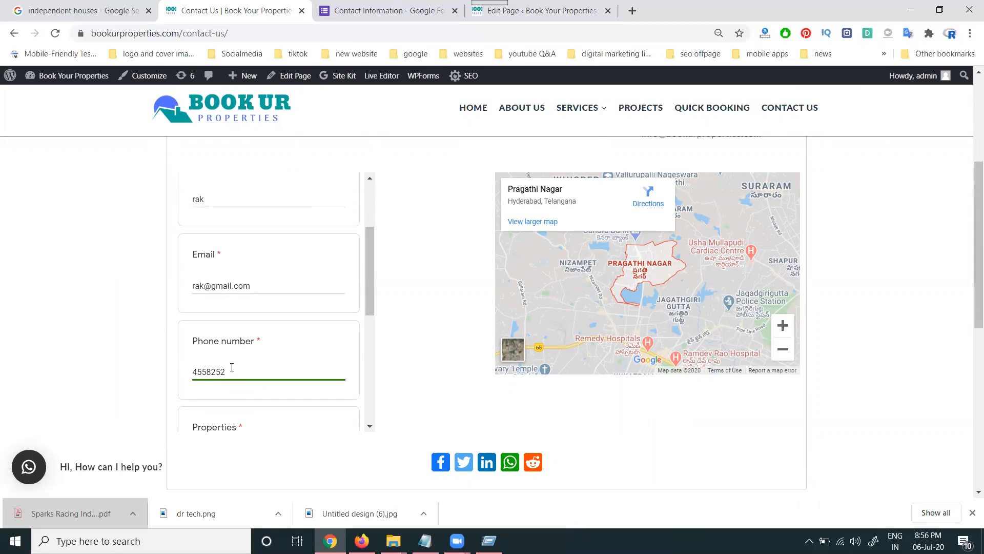
- Tick 3bhk apartments, add a comment, and submit the test entry
{"action": "scroll", "coordinate": [231, 367], "scroll_direction": "down", "scroll_amount": 2}
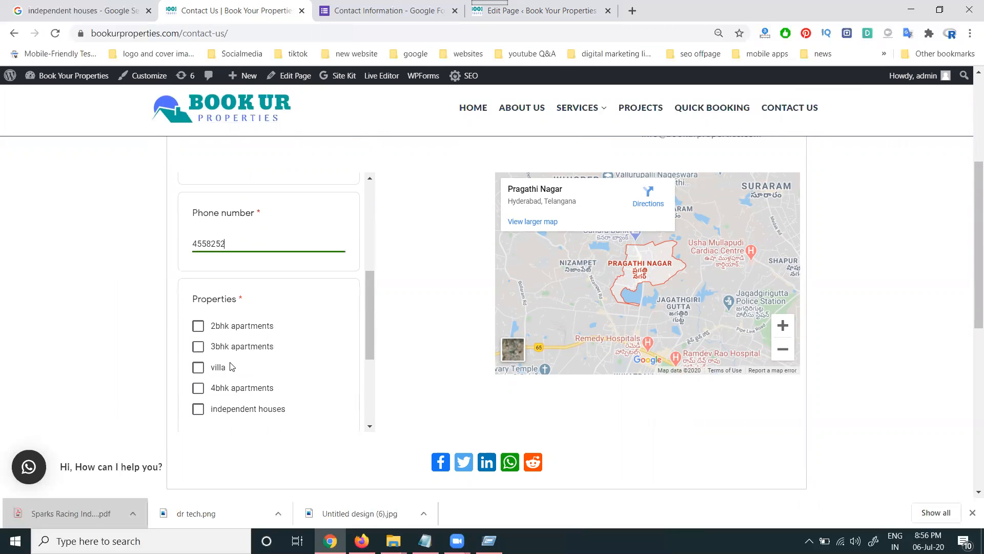
{"action": "left_click", "coordinate": [226, 348]}
{"action": "scroll", "coordinate": [226, 338], "scroll_direction": "down", "scroll_amount": 3}
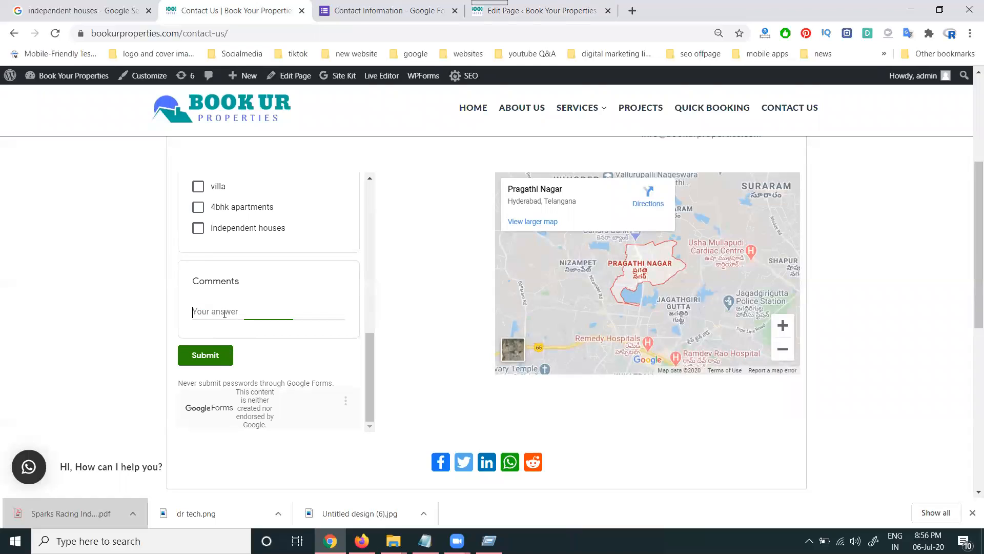
{"action": "type", "text": "2bhl flat at best price"}
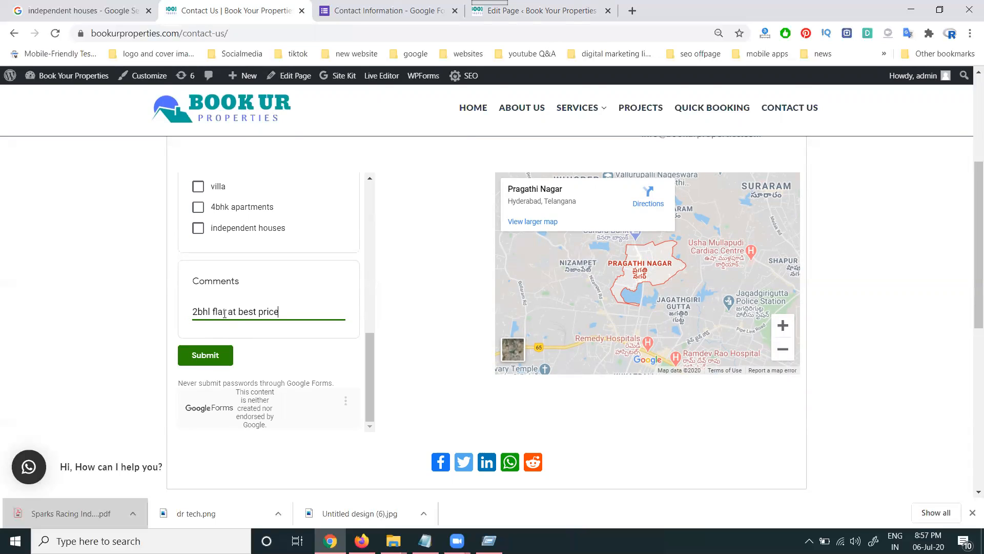
{"action": "left_click", "coordinate": [202, 358]}
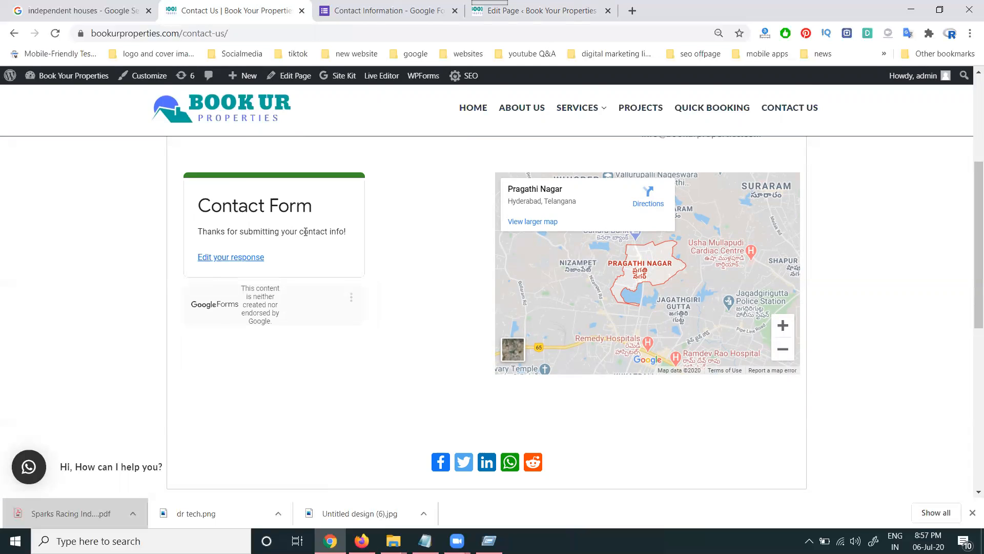
- Close the embed dialog, review the 1 response, and choose Download responses (.csv)
{"action": "left_click", "coordinate": [385, 11]}
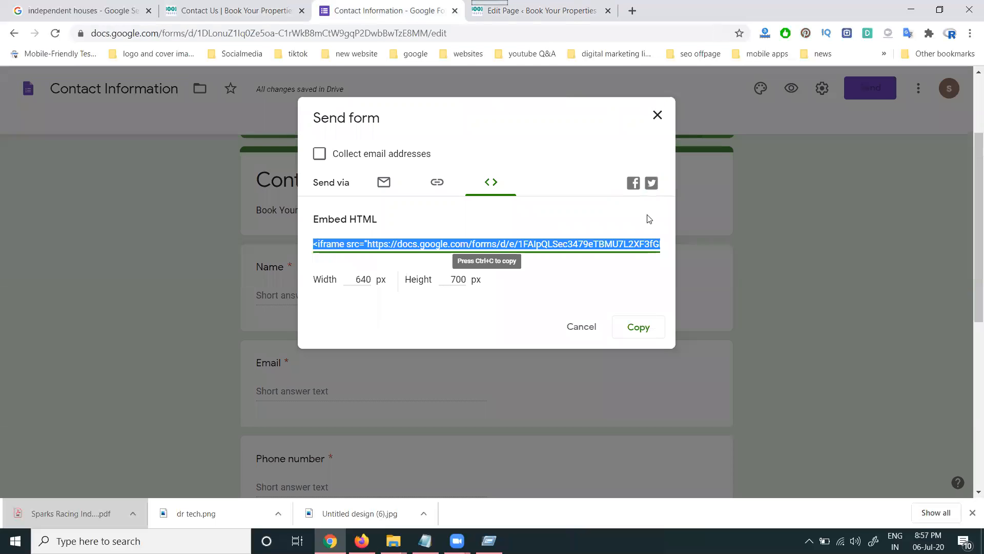
{"action": "left_click", "coordinate": [591, 326]}
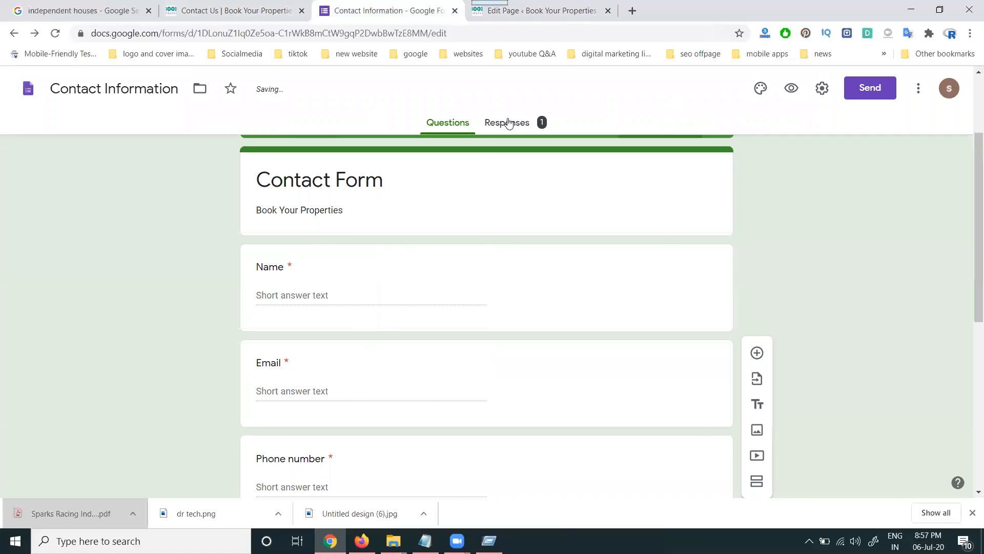
{"action": "left_click", "coordinate": [512, 123]}
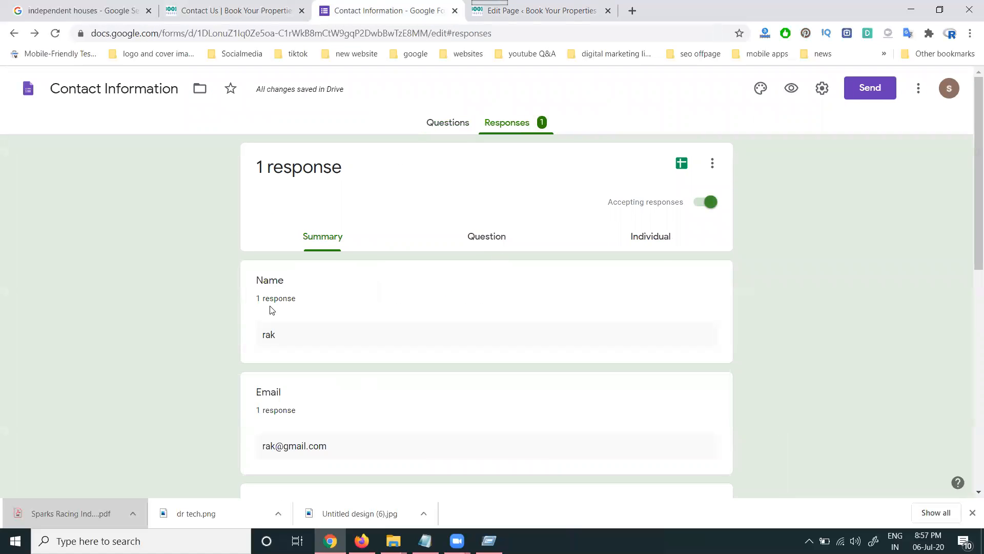
{"action": "scroll", "coordinate": [272, 333], "scroll_direction": "down", "scroll_amount": 9}
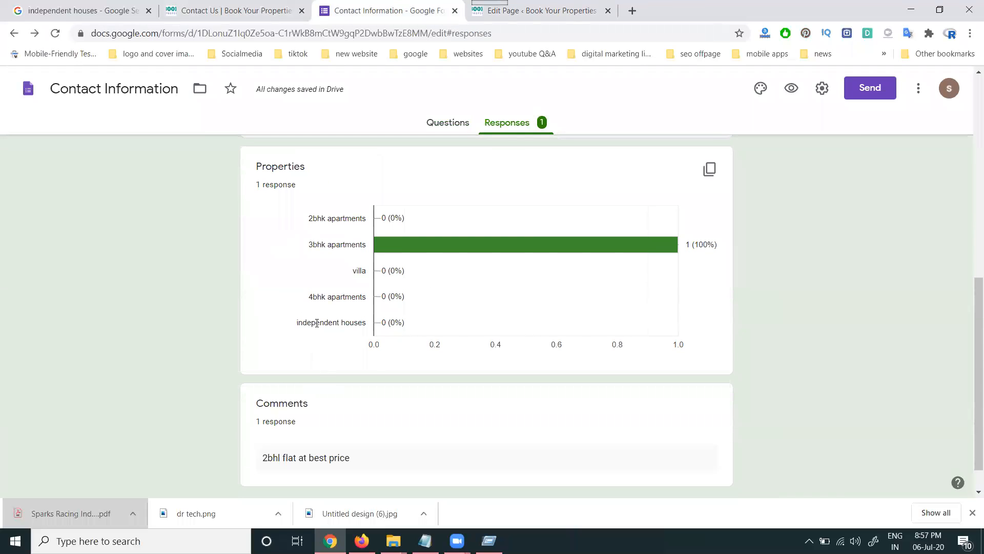
{"action": "scroll", "coordinate": [317, 323], "scroll_direction": "down", "scroll_amount": 1}
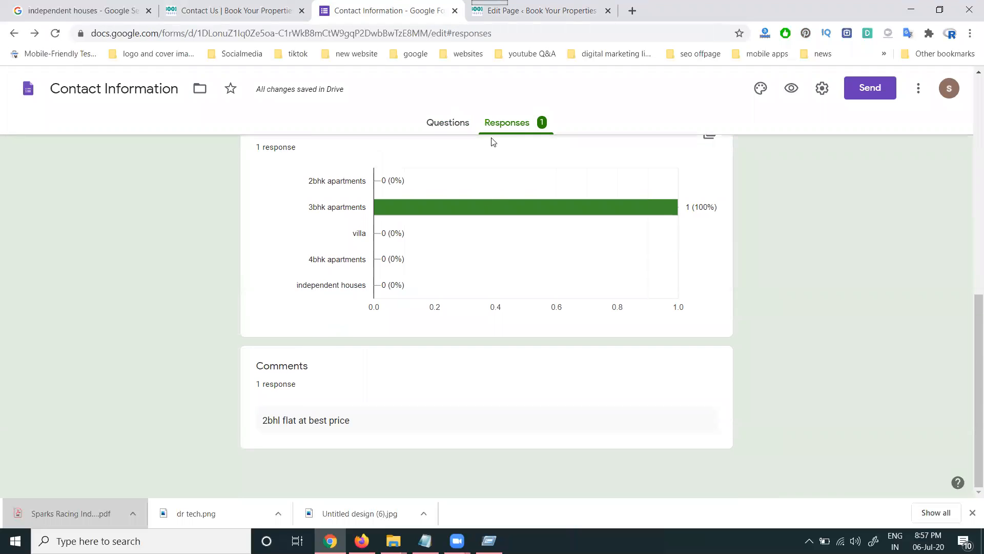
{"action": "scroll", "coordinate": [604, 242], "scroll_direction": "up", "scroll_amount": 6}
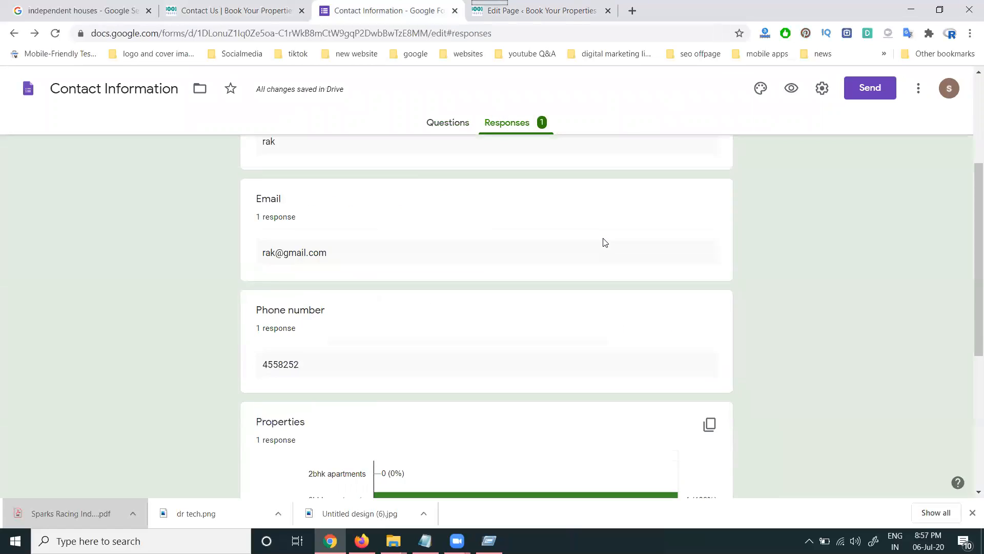
{"action": "scroll", "coordinate": [604, 241], "scroll_direction": "up", "scroll_amount": 4}
{"action": "left_click", "coordinate": [707, 165]}
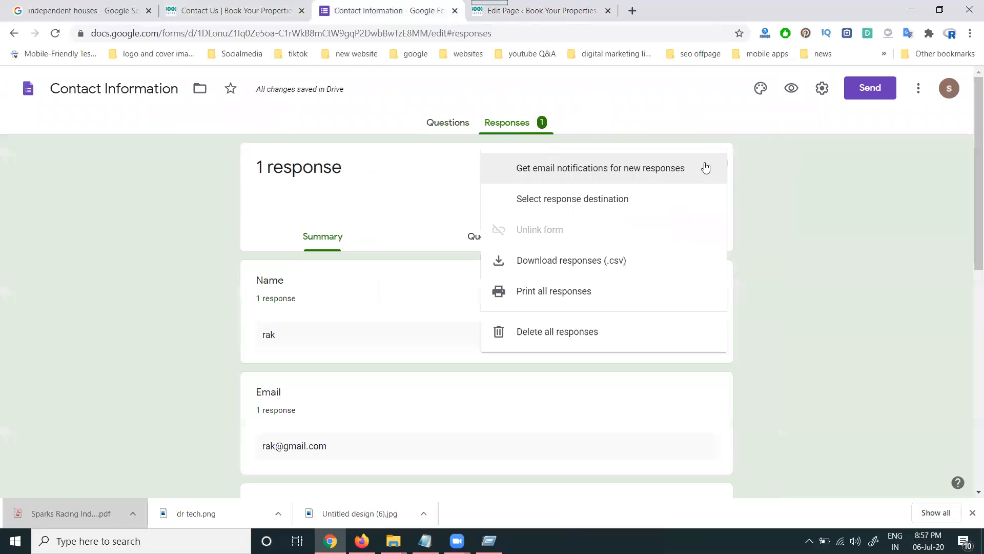
{"action": "left_click", "coordinate": [607, 262]}
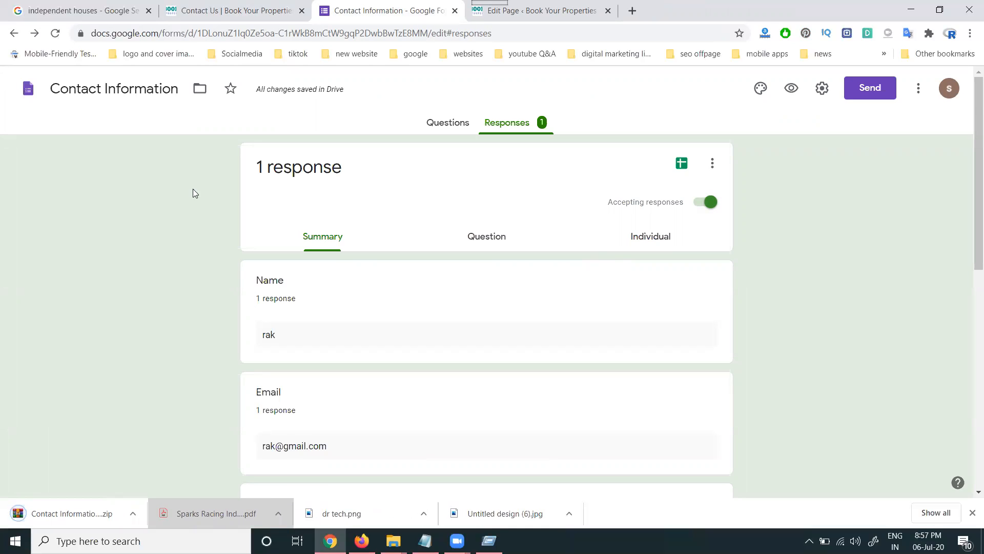
- Go back to the Forms home and reopen the Contact Information form's Responses
{"action": "left_click", "coordinate": [28, 99]}
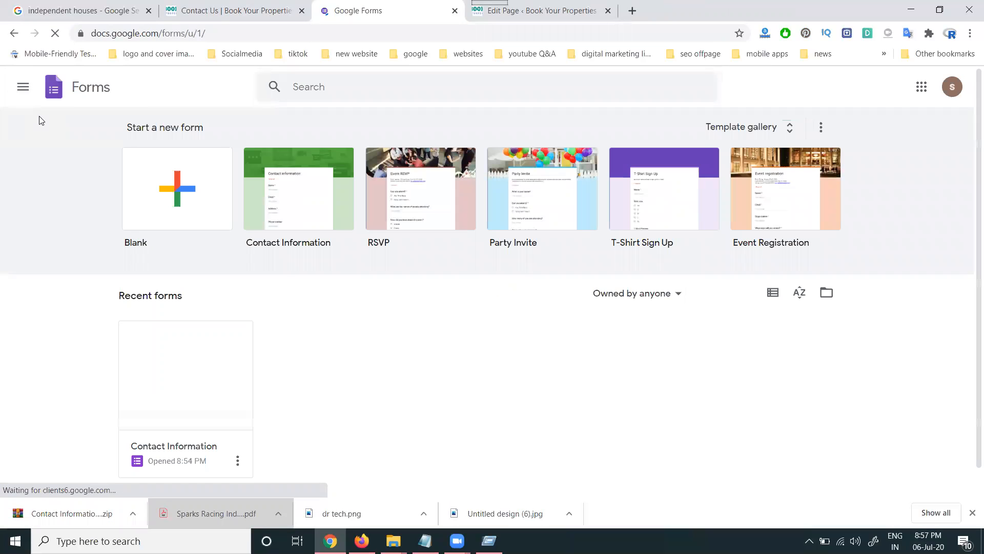
{"action": "left_click", "coordinate": [237, 462]}
{"action": "left_click", "coordinate": [303, 356]}
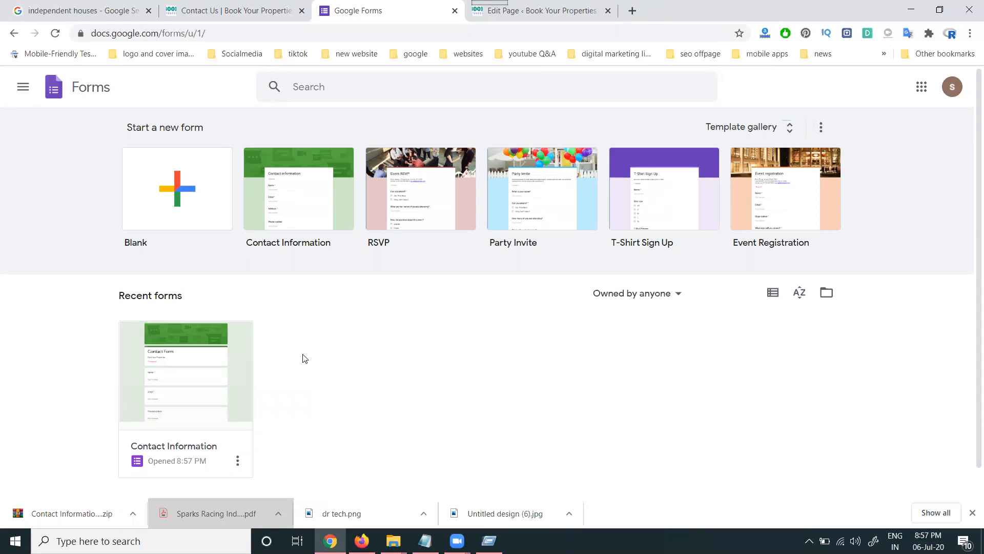
{"action": "left_click", "coordinate": [193, 352]}
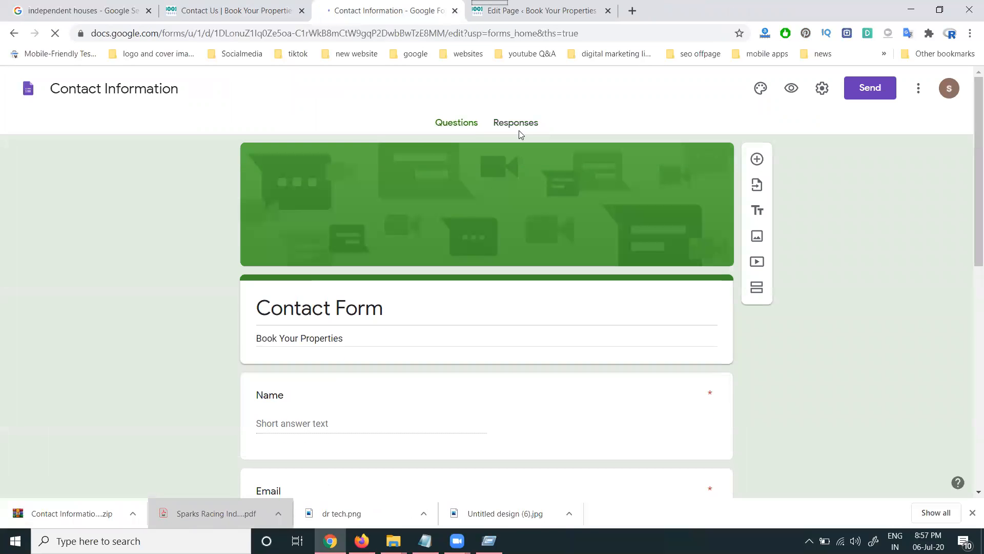
{"action": "left_click", "coordinate": [515, 124]}
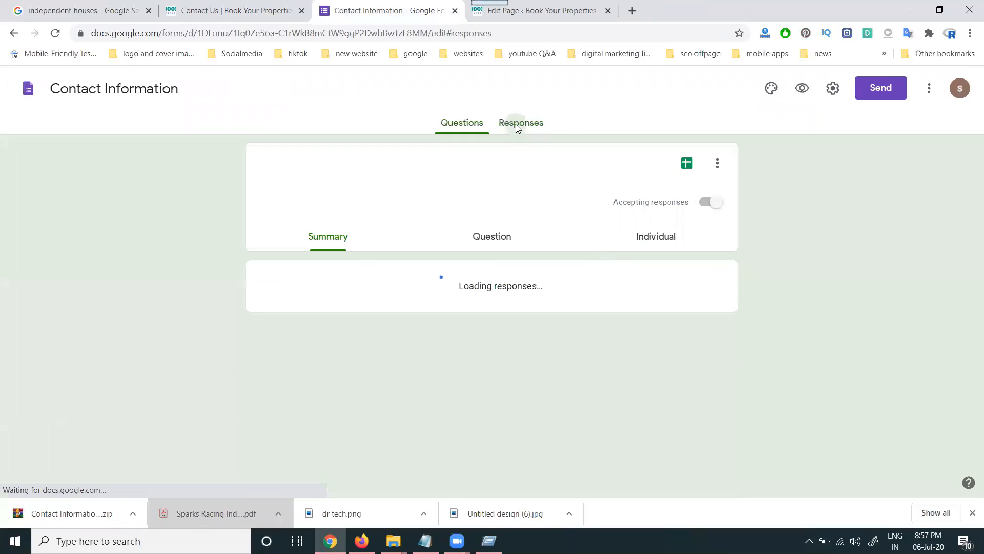
- Switch to the live Contact Us page and go to the site's home page
{"action": "left_click", "coordinate": [520, 14]}
{"action": "left_click", "coordinate": [263, 7]}
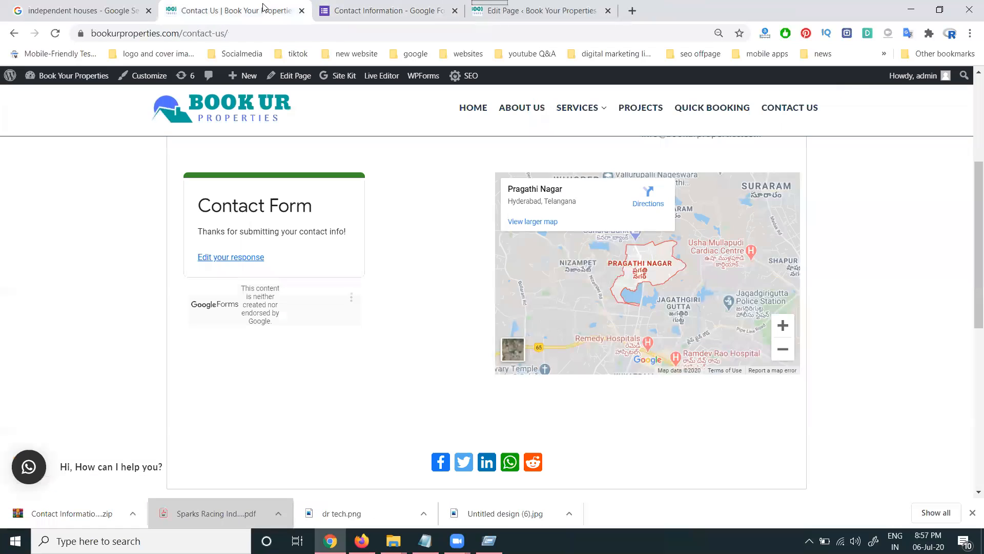
{"action": "left_click", "coordinate": [201, 102]}
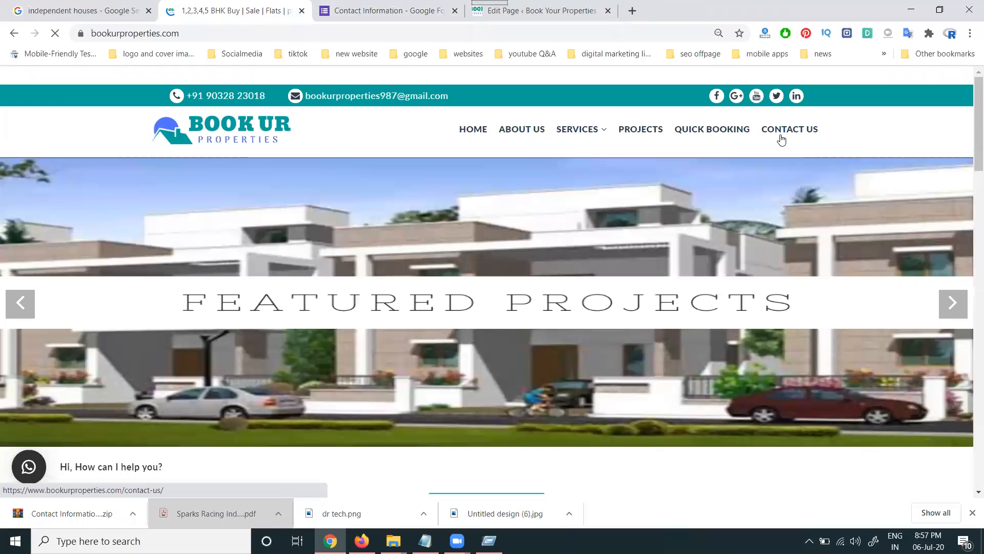
- Open CONTACT US from the site menu and choose 'Edit your response' on the embedded form
{"action": "left_click", "coordinate": [781, 132]}
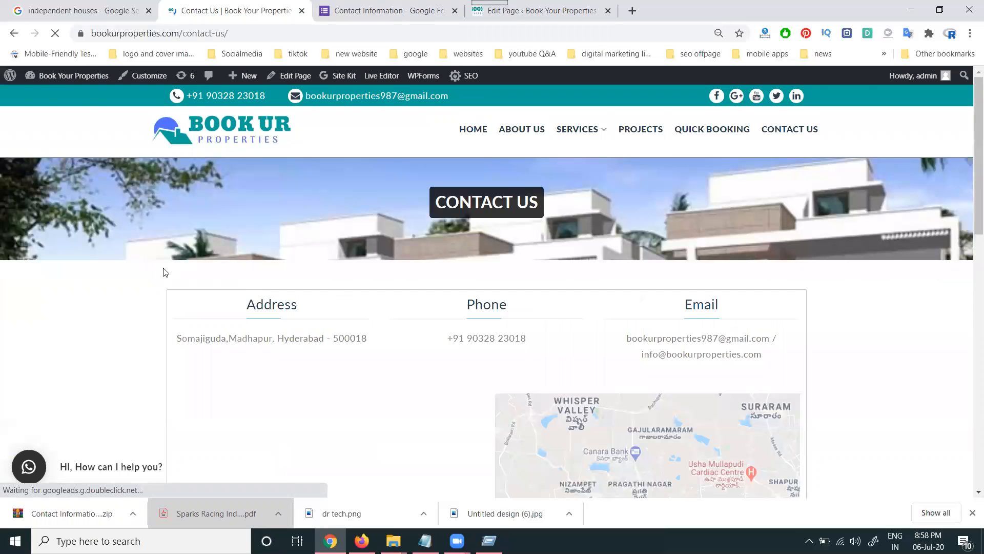
{"action": "scroll", "coordinate": [165, 272], "scroll_direction": "down", "scroll_amount": 3}
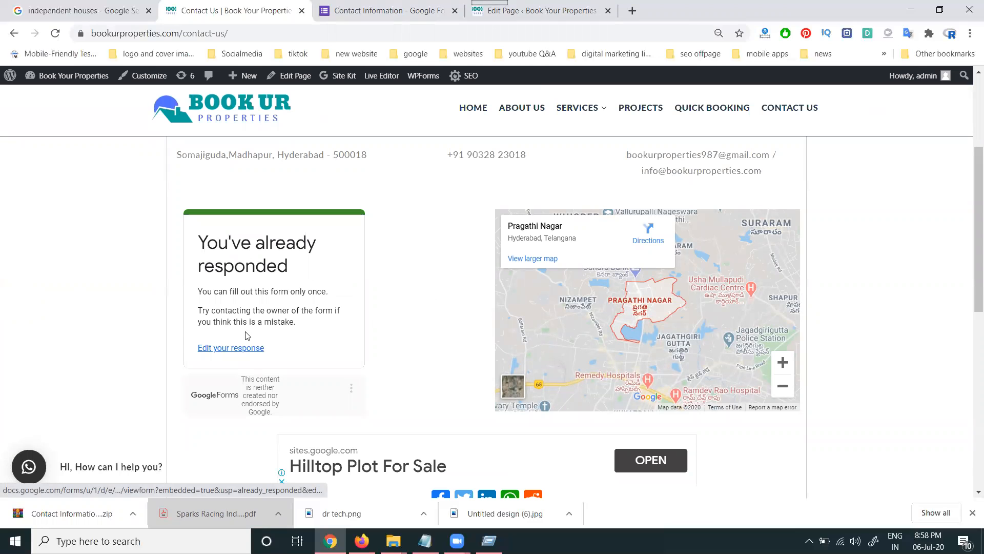
{"action": "left_click", "coordinate": [242, 351]}
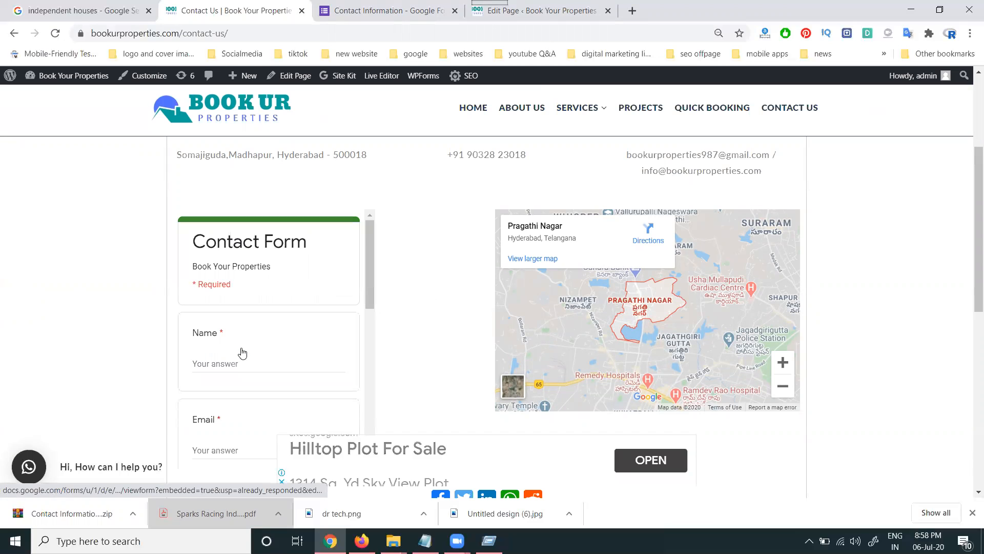
{"action": "scroll", "coordinate": [246, 344], "scroll_direction": "down", "scroll_amount": 2}
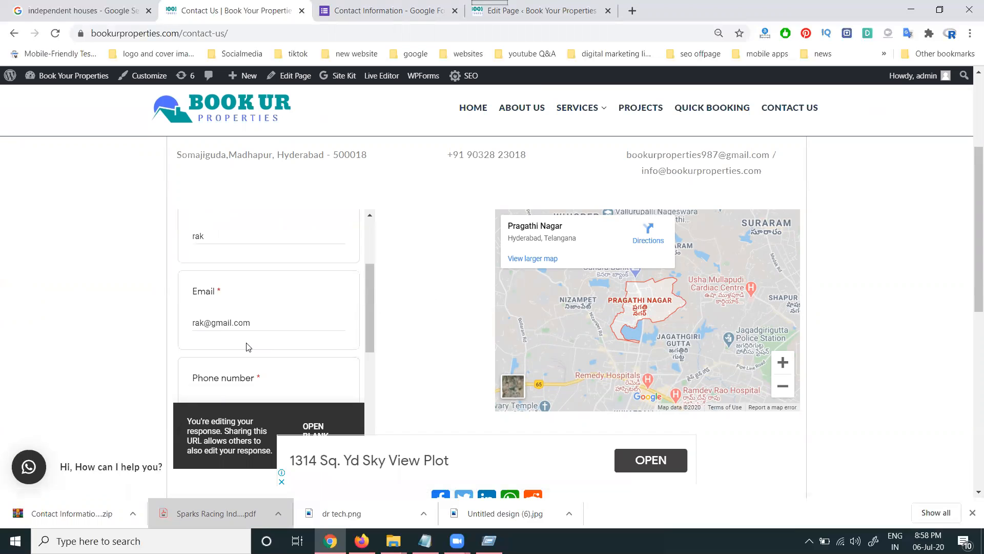
{"action": "left_click", "coordinate": [970, 33]}
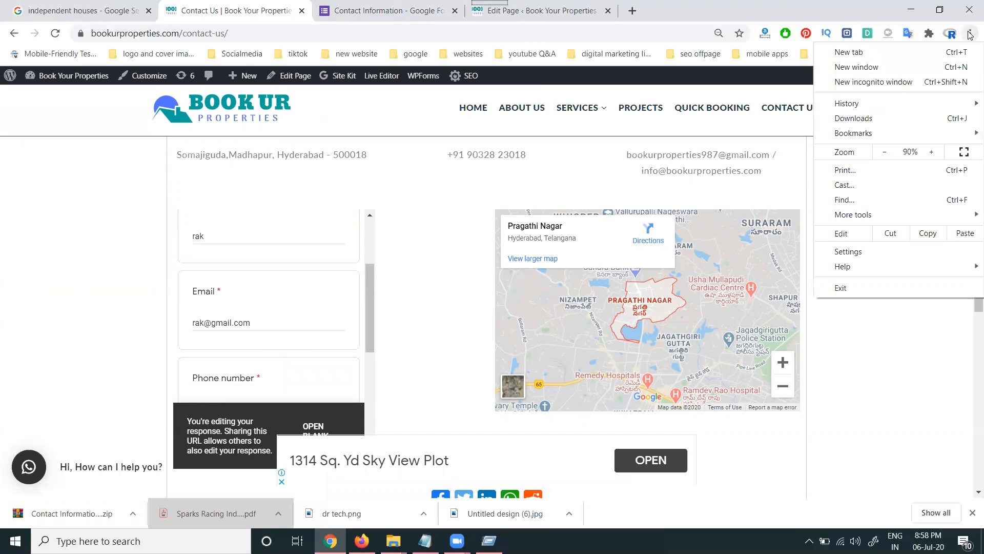
- In a new incognito window, load bookurproperties.com, open Contact Us, and choose SIGN IN on the form
{"action": "left_click", "coordinate": [915, 84]}
{"action": "type", "text": "bookurproperties.com"}
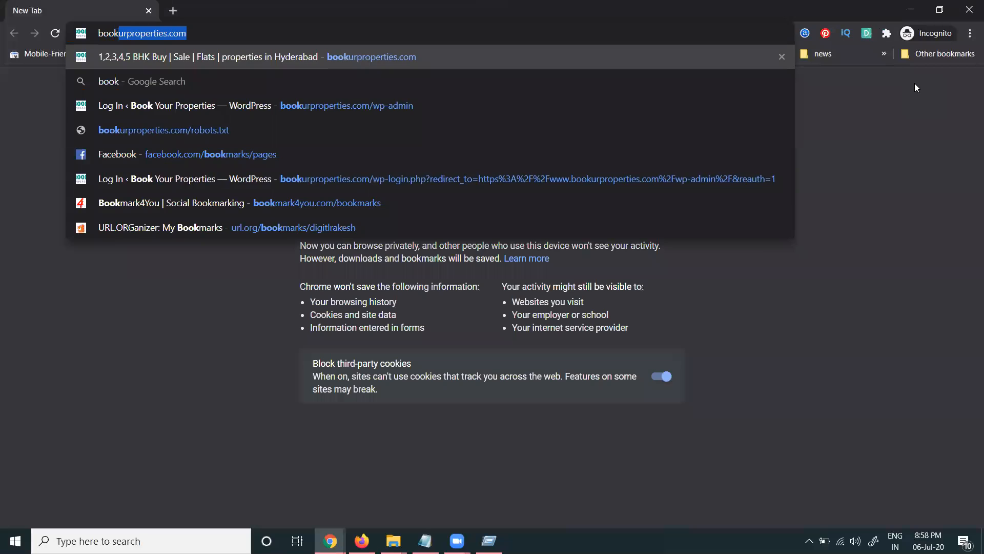
{"action": "key", "text": "Return"}
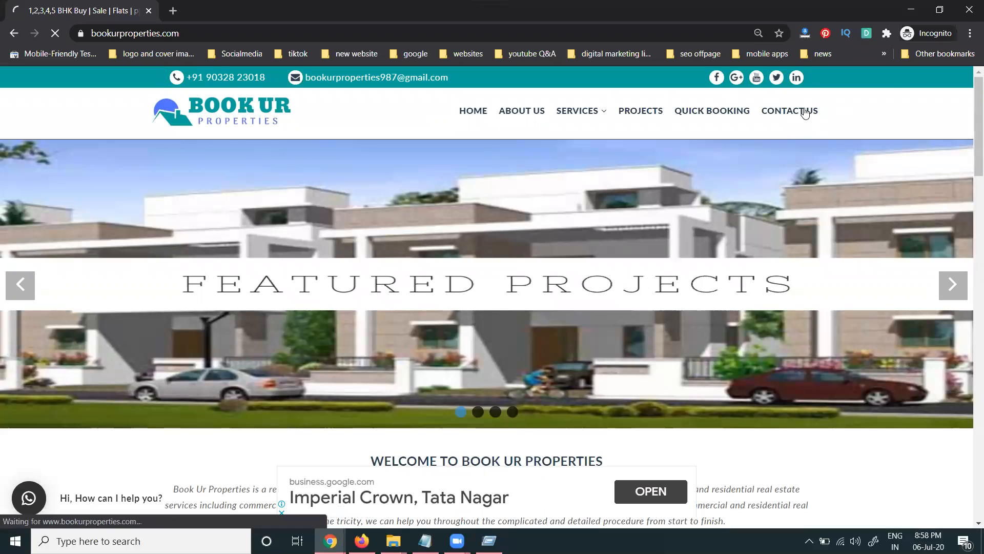
{"action": "left_click", "coordinate": [805, 112]}
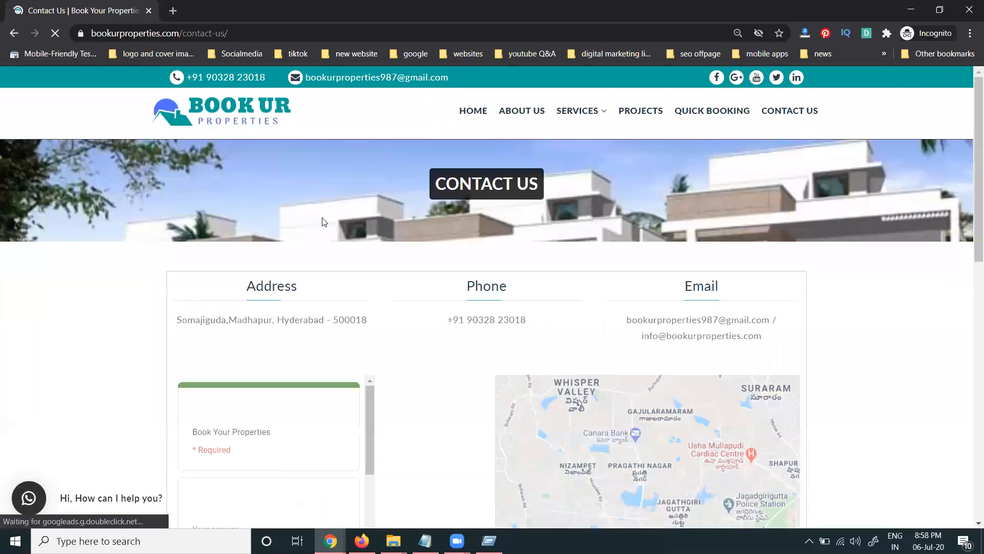
{"action": "scroll", "coordinate": [117, 233], "scroll_direction": "down", "scroll_amount": 3}
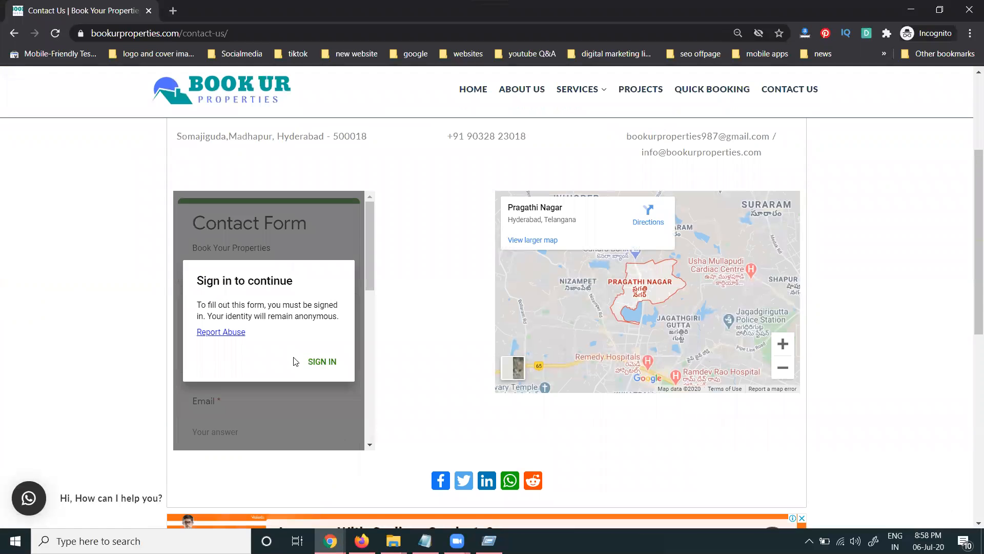
{"action": "left_click", "coordinate": [322, 363]}
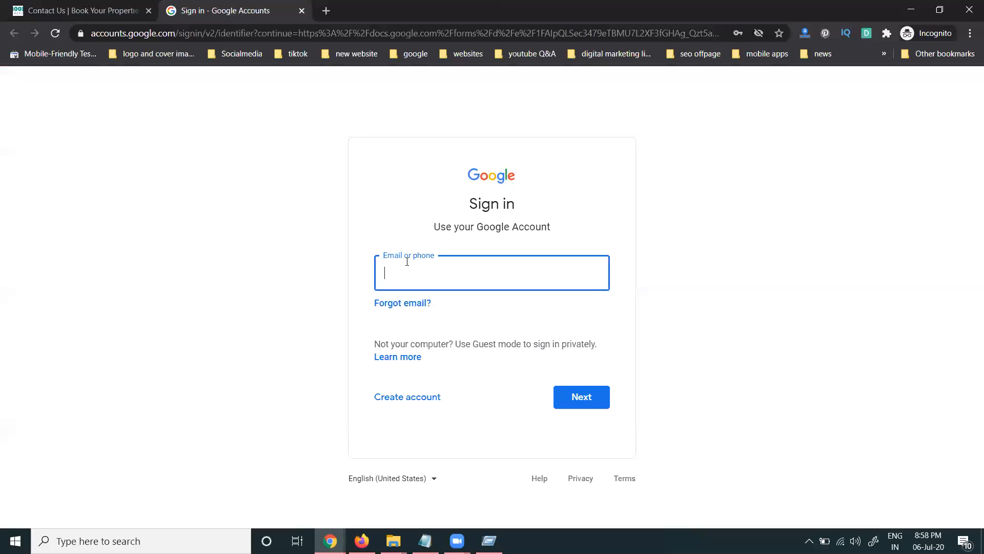
- Close the sign-in tab and enter test values in the form's Name, Email and Phone number fields
{"action": "left_click", "coordinate": [302, 11]}
{"action": "scroll", "coordinate": [245, 318], "scroll_direction": "down", "scroll_amount": 1}
{"action": "left_click", "coordinate": [238, 277]}
{"action": "type", "text": "rak"}
{"action": "key", "text": "Tab"}
{"action": "key", "text": "Tab"}
{"action": "type", "text": "5241525"}
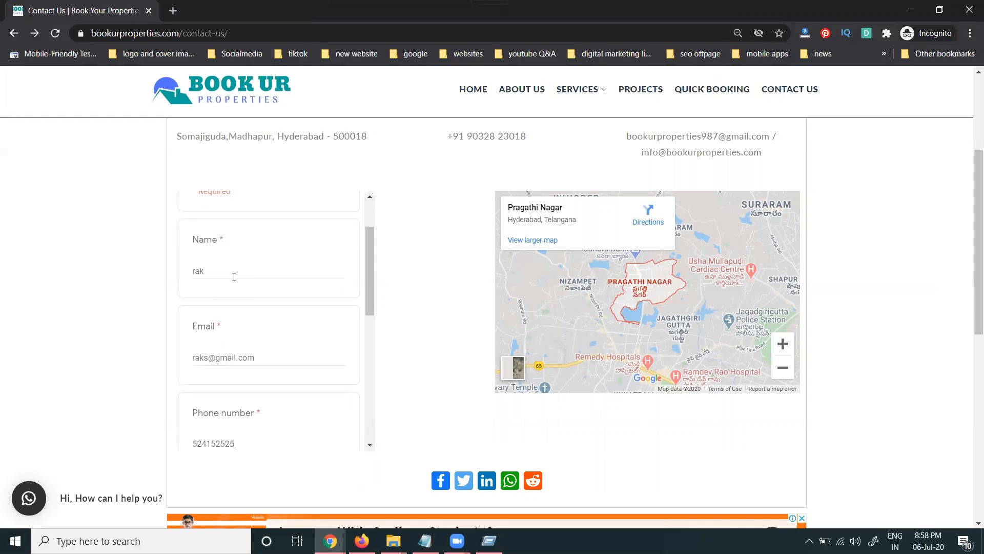
- Tick villa, type a short comment, then minimize the incognito window
{"action": "scroll", "coordinate": [234, 277], "scroll_direction": "down", "scroll_amount": 3}
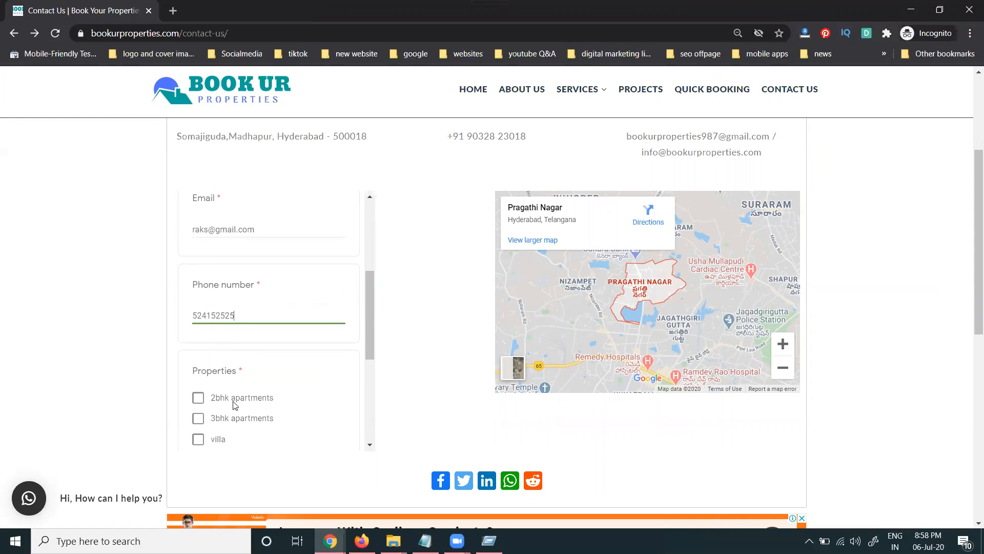
{"action": "left_click", "coordinate": [219, 439]}
{"action": "scroll", "coordinate": [248, 345], "scroll_direction": "down", "scroll_amount": 5}
{"action": "left_click", "coordinate": [240, 333]}
{"action": "type", "text": "villa"}
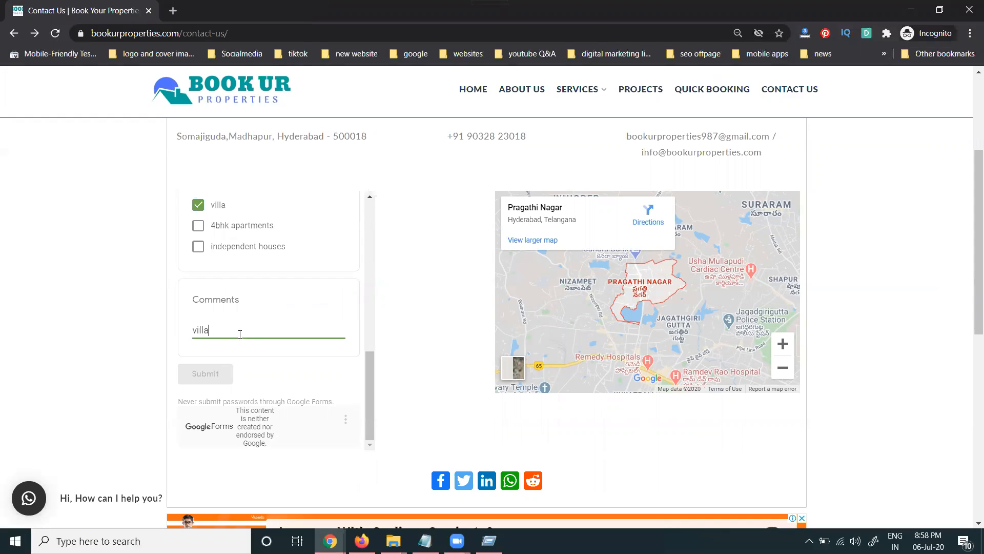
{"action": "left_click", "coordinate": [179, 332]}
{"action": "scroll", "coordinate": [232, 291], "scroll_direction": "up", "scroll_amount": 10}
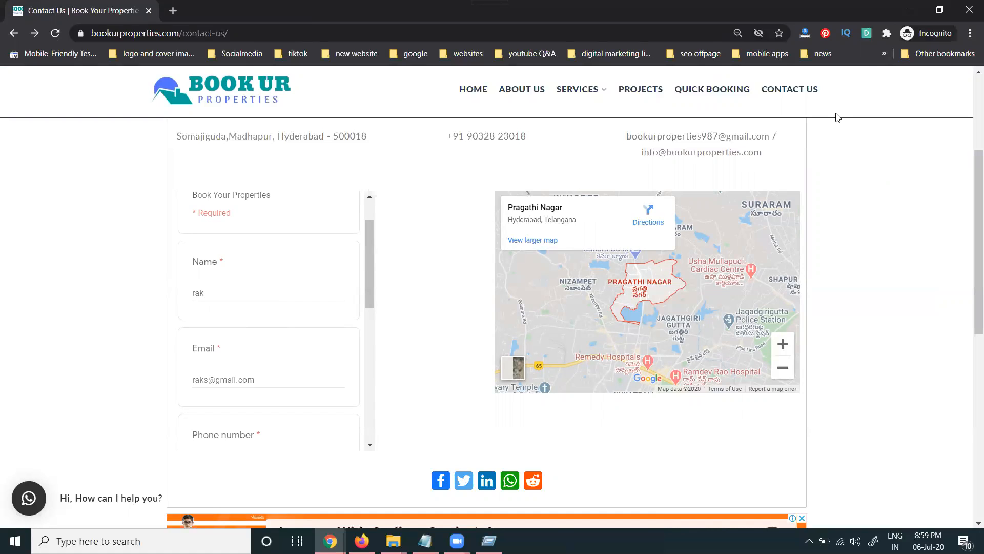
{"action": "left_click", "coordinate": [910, 11]}
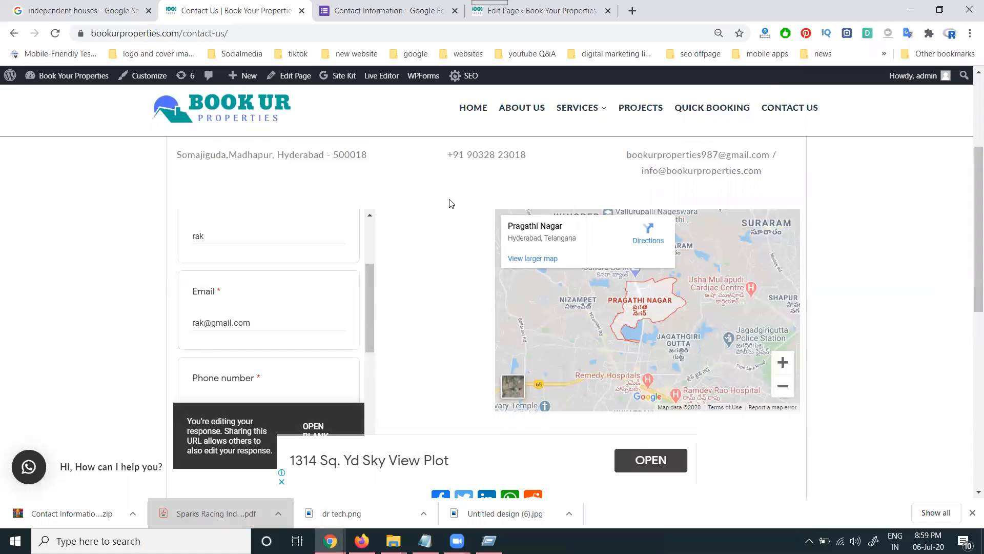
- Review the single Contact Information response (3bhk apartments) in Summary, Question and Individual views
{"action": "left_click", "coordinate": [361, 11]}
{"action": "scroll", "coordinate": [399, 290], "scroll_direction": "down", "scroll_amount": 1}
{"action": "scroll", "coordinate": [399, 290], "scroll_direction": "down", "scroll_amount": 9}
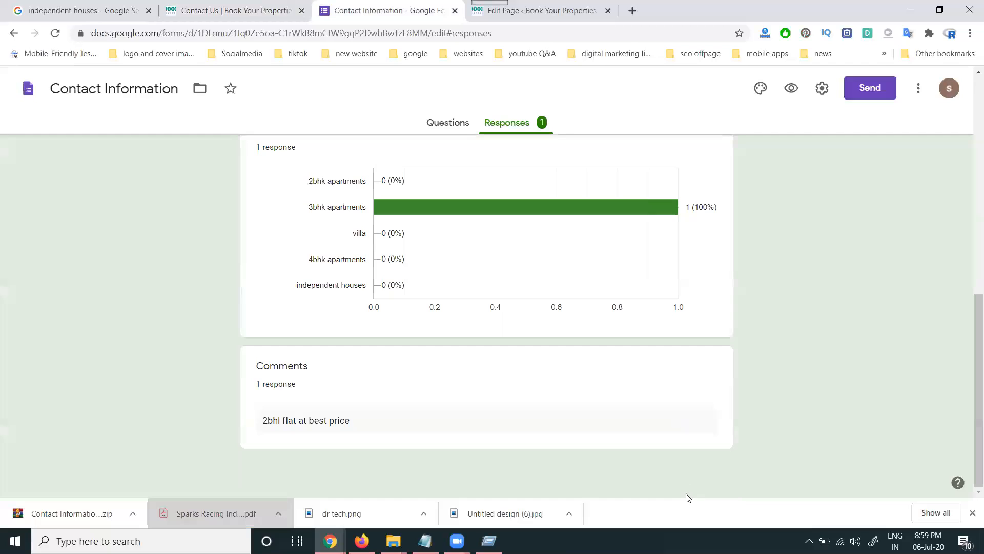
{"action": "key", "text": "Tab"}
{"action": "key", "text": "alt+Left"}
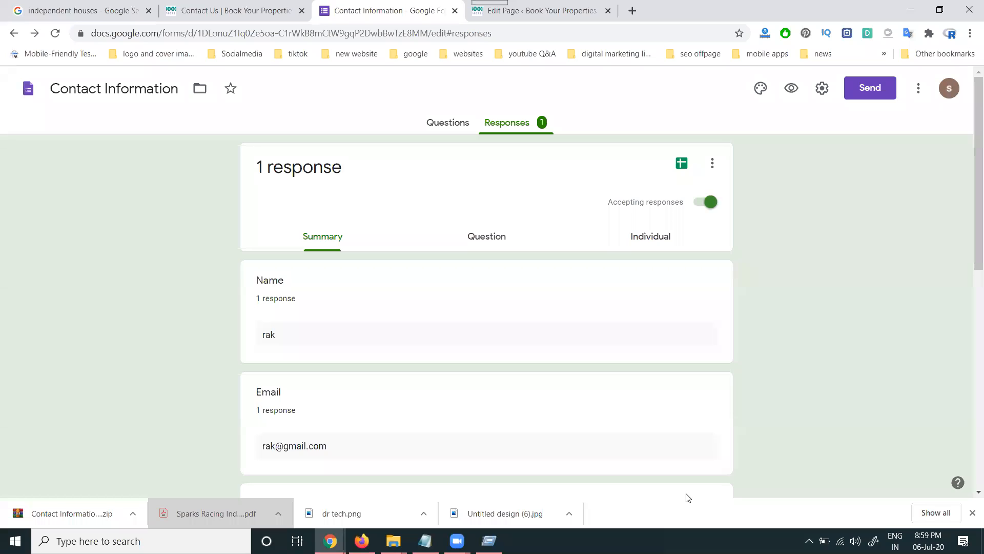
{"action": "left_click", "coordinate": [496, 243]}
{"action": "left_click", "coordinate": [634, 242]}
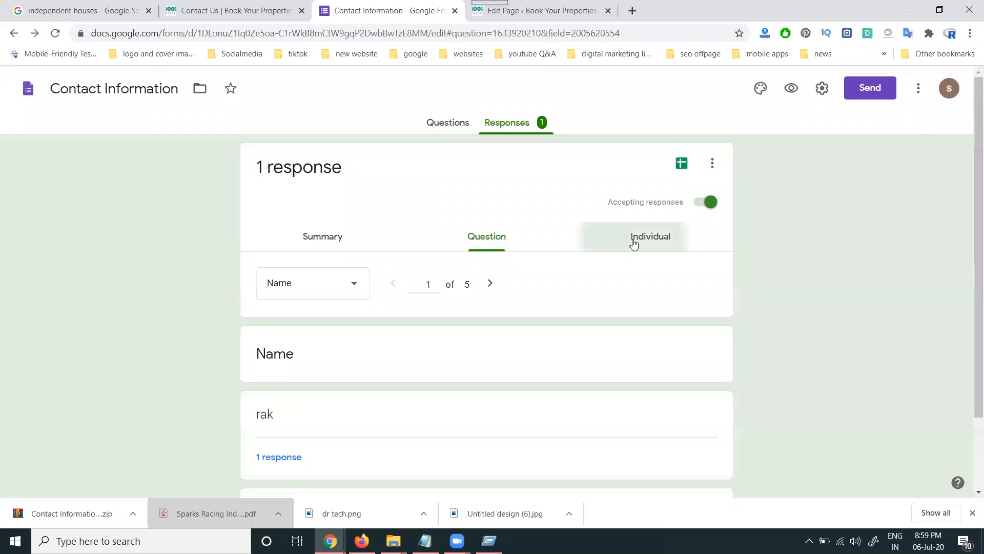
{"action": "scroll", "coordinate": [485, 327], "scroll_direction": "down", "scroll_amount": 3}
{"action": "scroll", "coordinate": [484, 326], "scroll_direction": "down", "scroll_amount": 3}
{"action": "scroll", "coordinate": [484, 326], "scroll_direction": "up", "scroll_amount": 6}
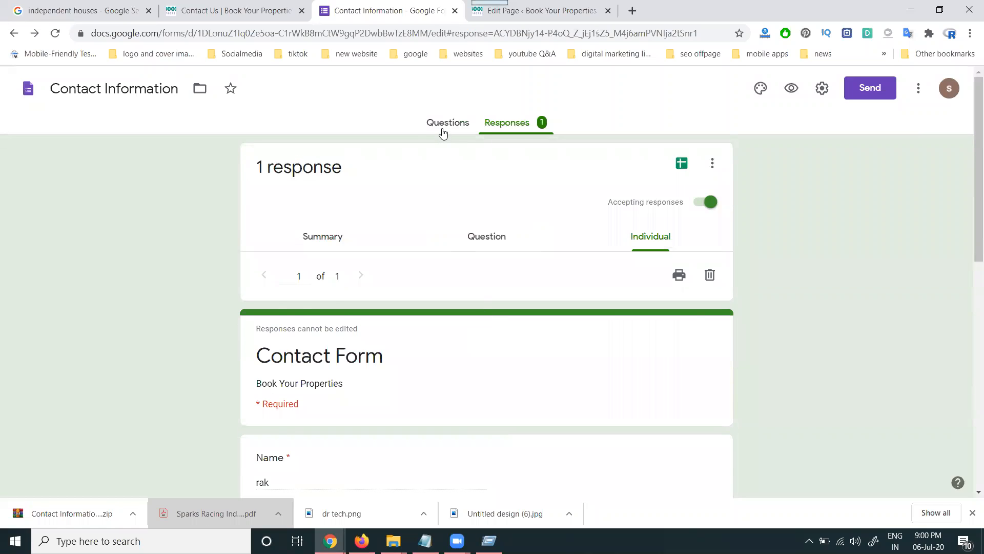
{"action": "left_click", "coordinate": [442, 126]}
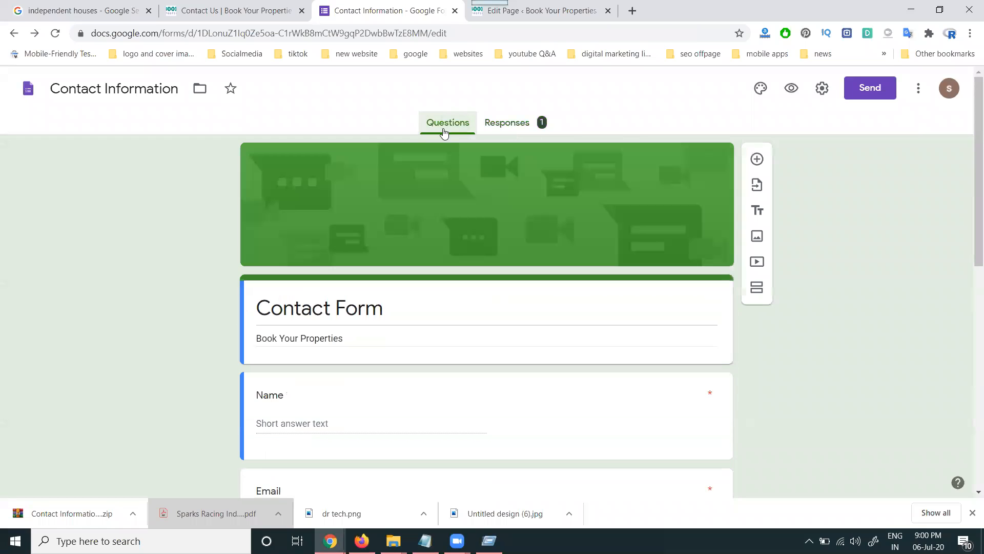
- Collect email addresses, always send response receipts, and remove the limit to 1 response
{"action": "left_click", "coordinate": [825, 91]}
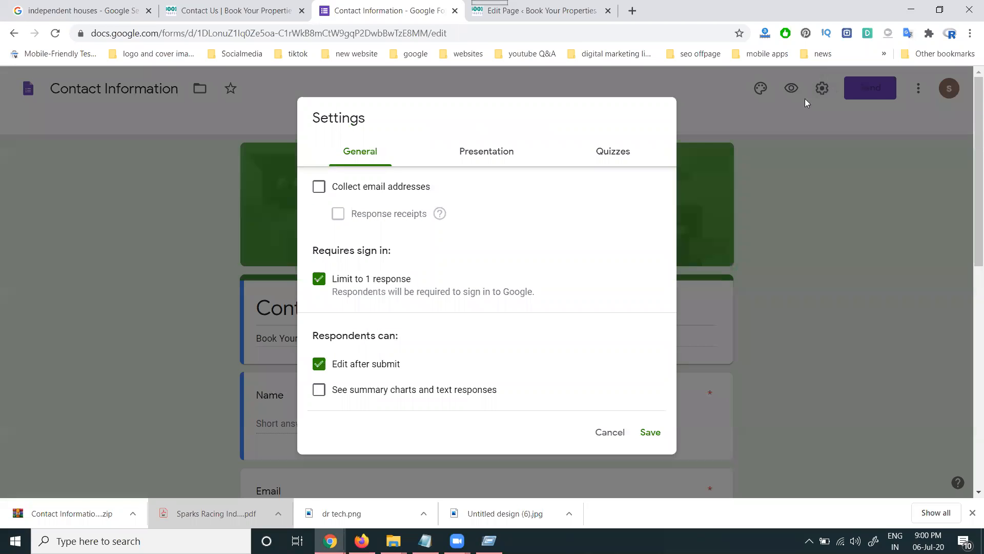
{"action": "left_click", "coordinate": [354, 189]}
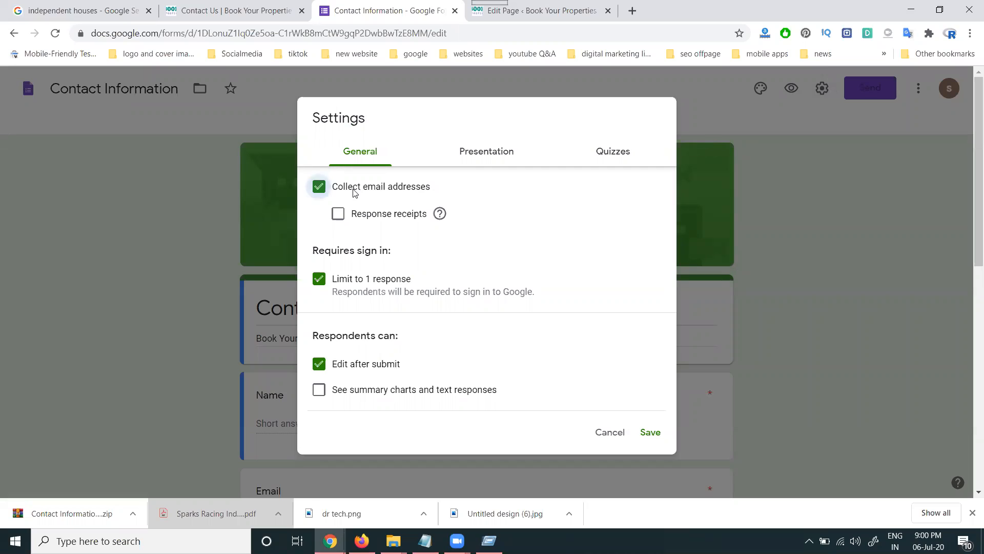
{"action": "left_click", "coordinate": [365, 215]}
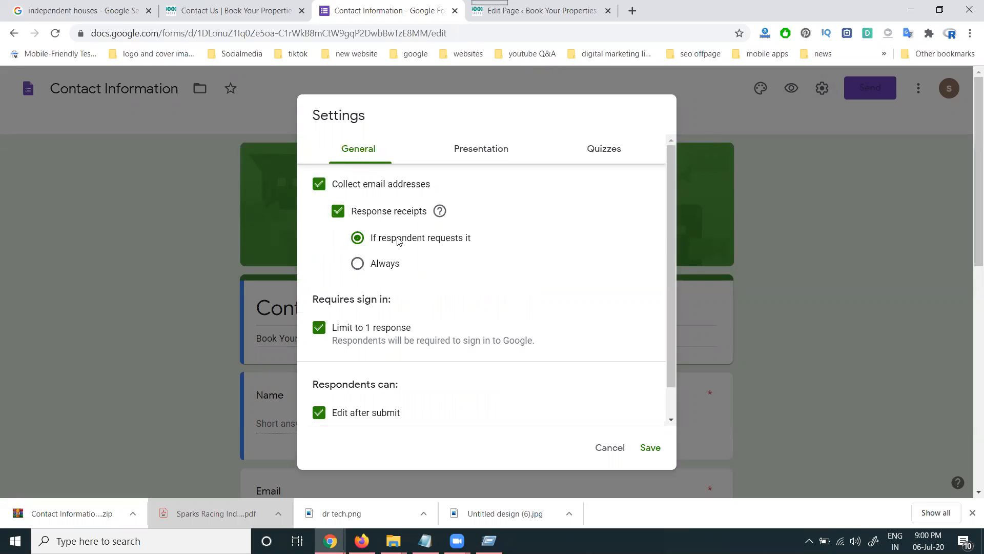
{"action": "left_click", "coordinate": [388, 263]}
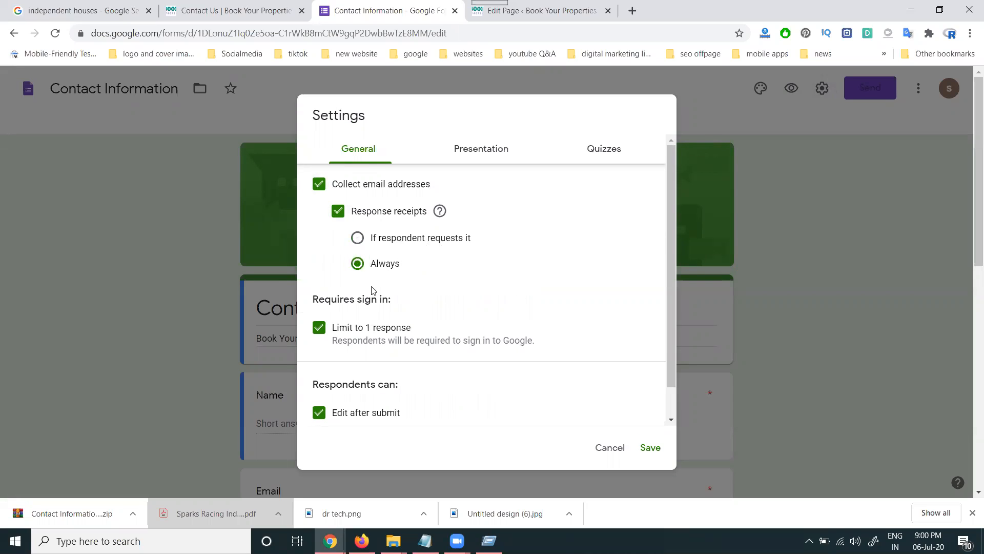
{"action": "left_click", "coordinate": [366, 332]}
{"action": "scroll", "coordinate": [418, 360], "scroll_direction": "down", "scroll_amount": 1}
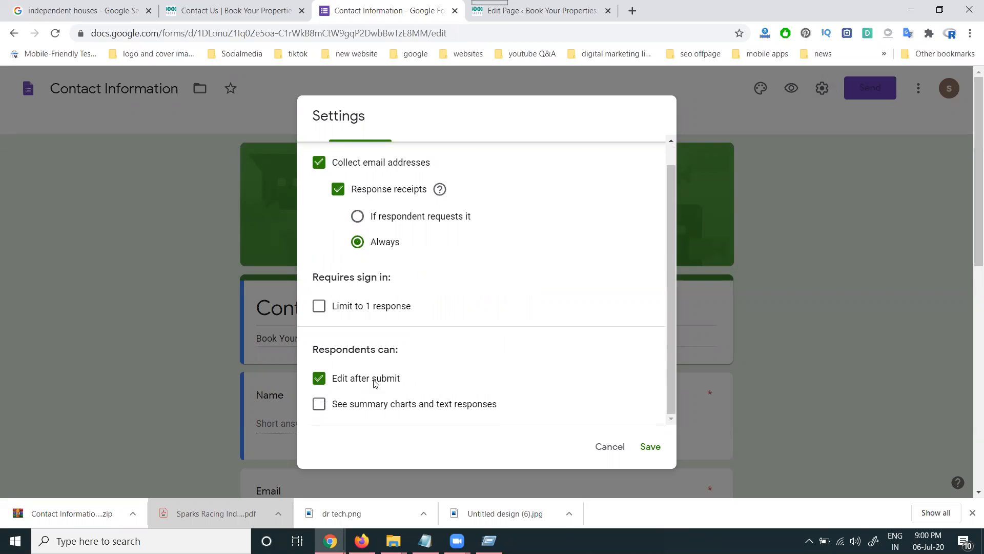
- Let respondents see summary charts, make sure the one-response limit is off, and save settings
{"action": "left_click", "coordinate": [385, 408]}
{"action": "left_click", "coordinate": [364, 307]}
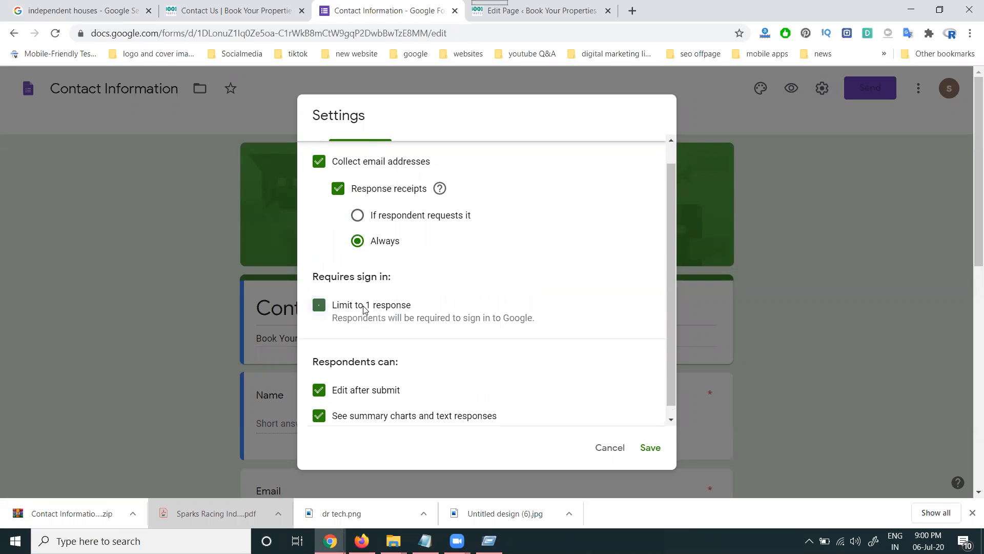
{"action": "left_click", "coordinate": [364, 307]}
{"action": "left_click", "coordinate": [364, 307]}
{"action": "left_click", "coordinate": [385, 308]}
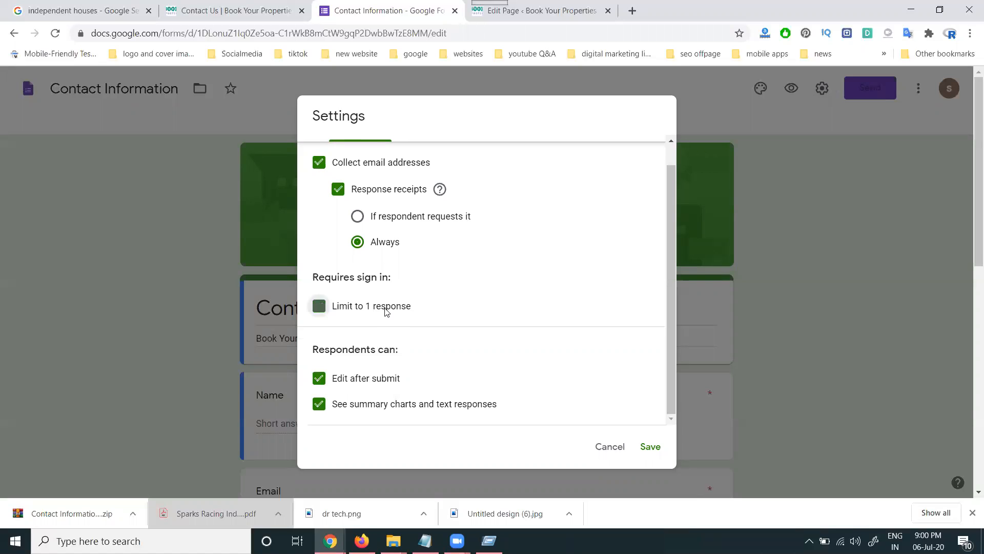
{"action": "left_click", "coordinate": [650, 448]}
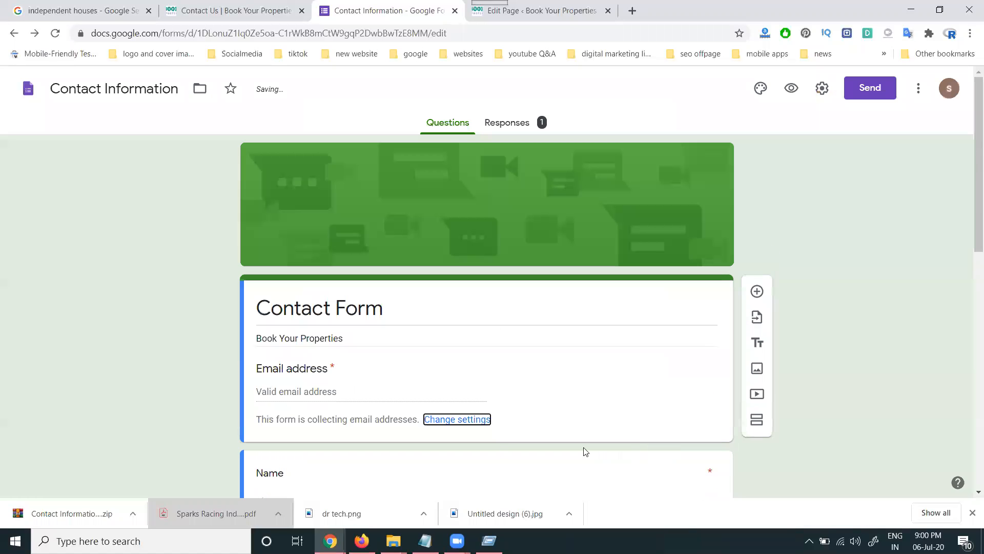
- Reload the Contact Us page in the incognito window
{"action": "mouse_move", "coordinate": [330, 541]}
{"action": "left_click", "coordinate": [422, 498]}
{"action": "left_click", "coordinate": [59, 37]}
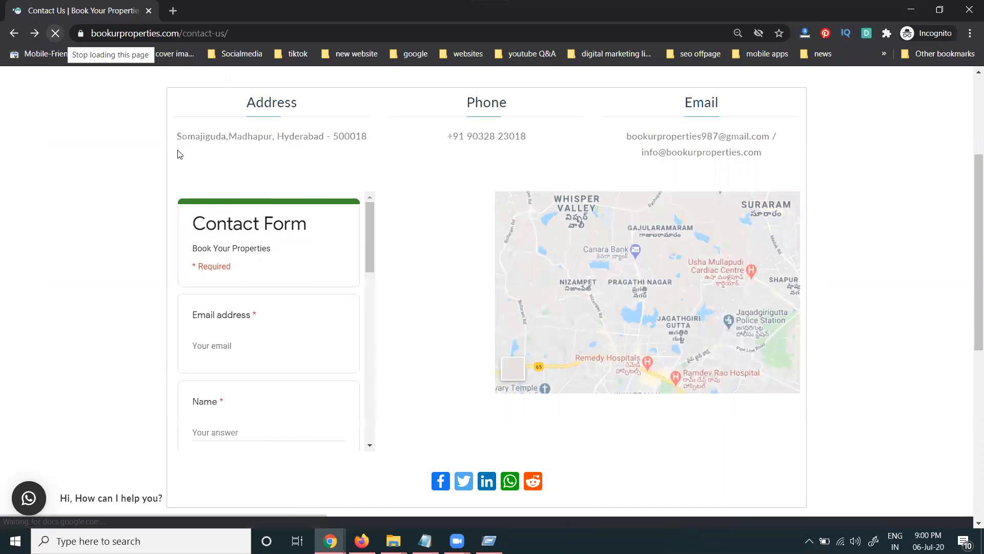
- Scroll the reloaded Contact Us form to confirm it now asks for an Email address
{"action": "scroll", "coordinate": [269, 304], "scroll_direction": "down", "scroll_amount": 10}
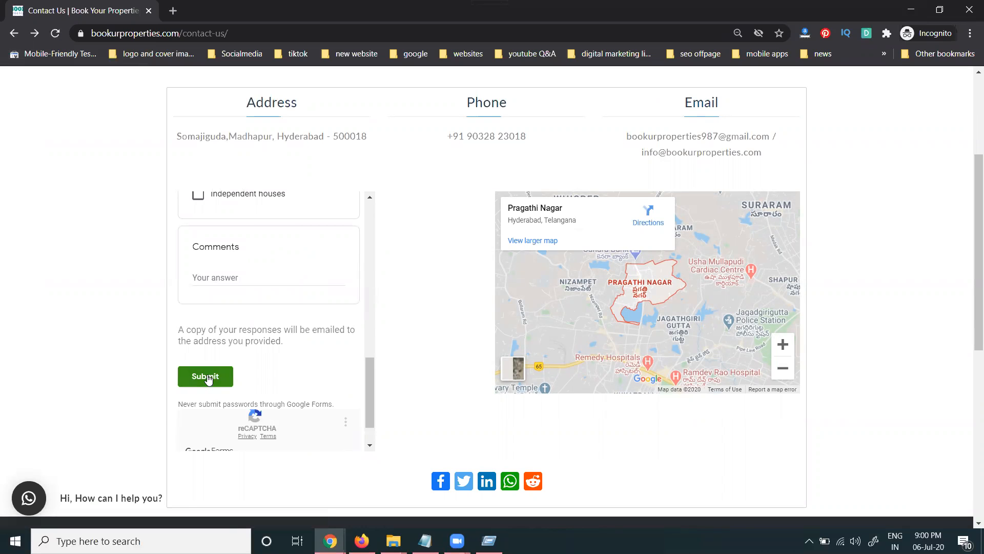
{"action": "scroll", "coordinate": [208, 379], "scroll_direction": "up", "scroll_amount": 1}
{"action": "mouse_move", "coordinate": [331, 541]}
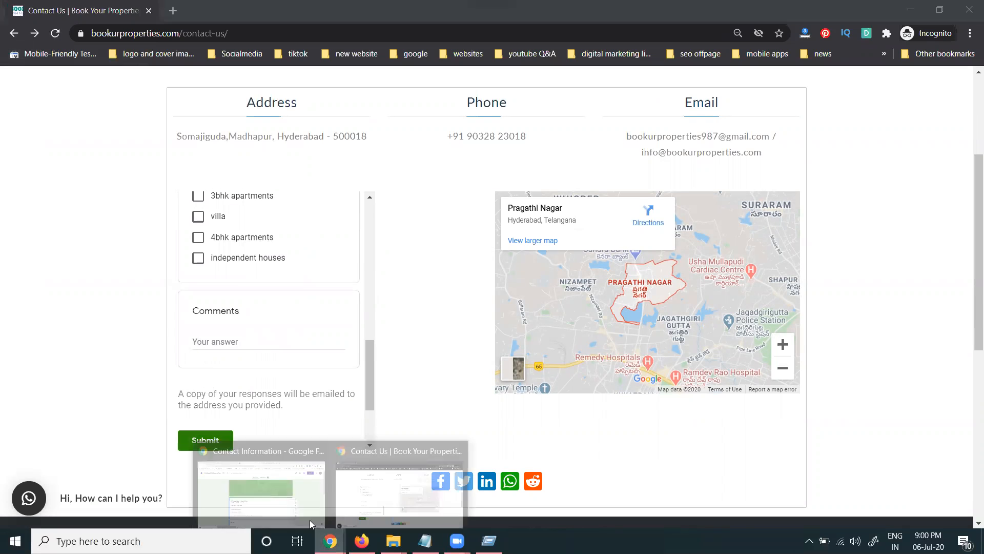
{"action": "left_click", "coordinate": [275, 498]}
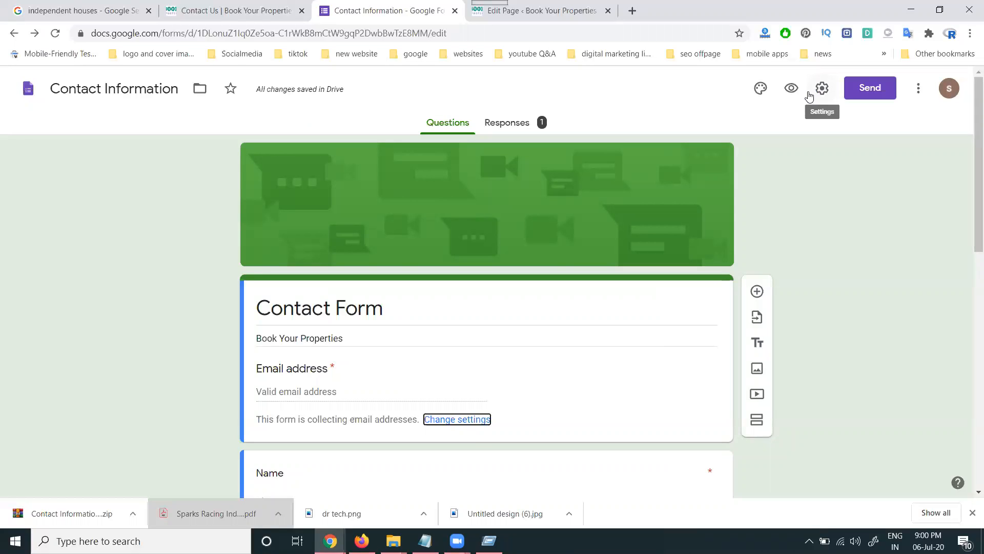
- Change the embedded form iframe height from 450 to 650 and update the Contact Us page
{"action": "left_click", "coordinate": [547, 7]}
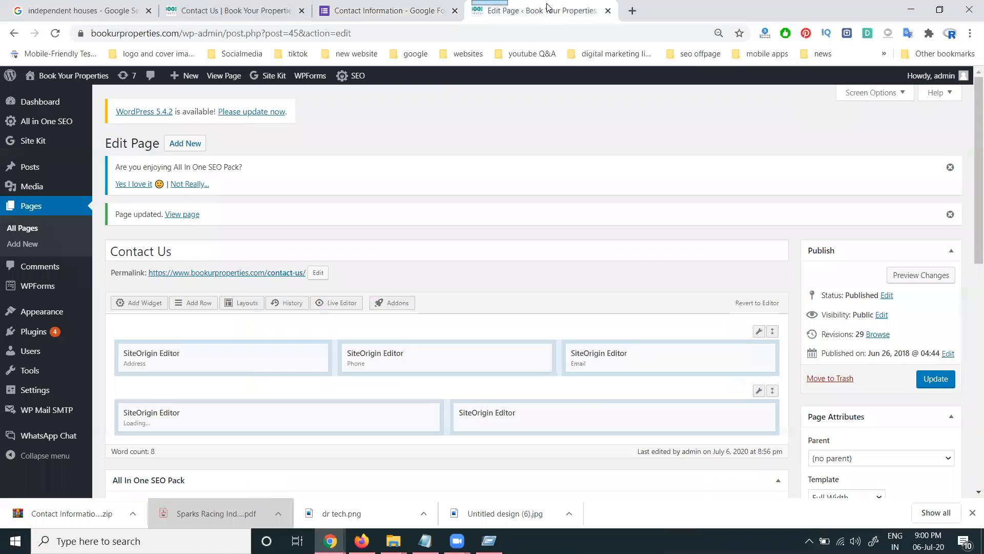
{"action": "left_click", "coordinate": [367, 417]}
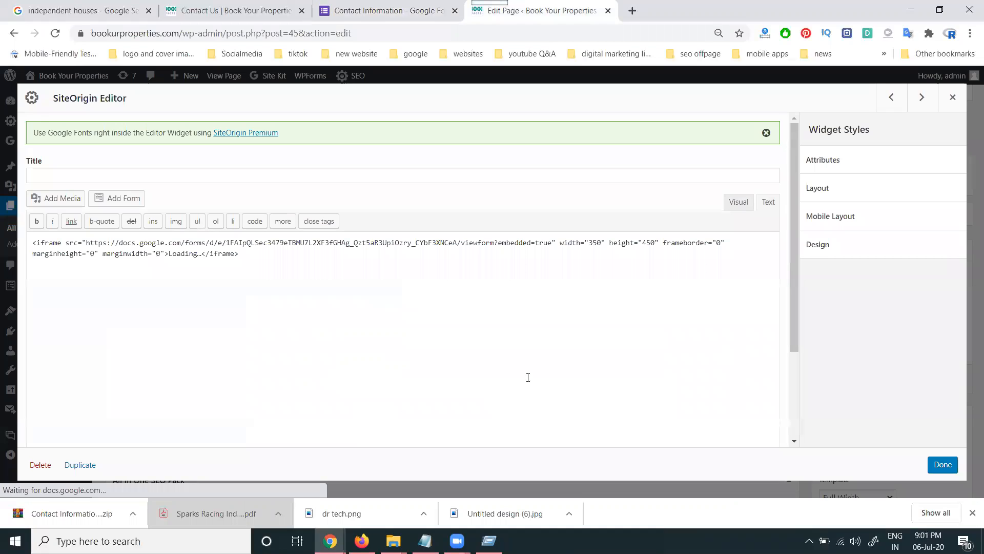
{"action": "double_click", "coordinate": [649, 243]}
{"action": "type", "text": "650"}
{"action": "left_click", "coordinate": [939, 467]}
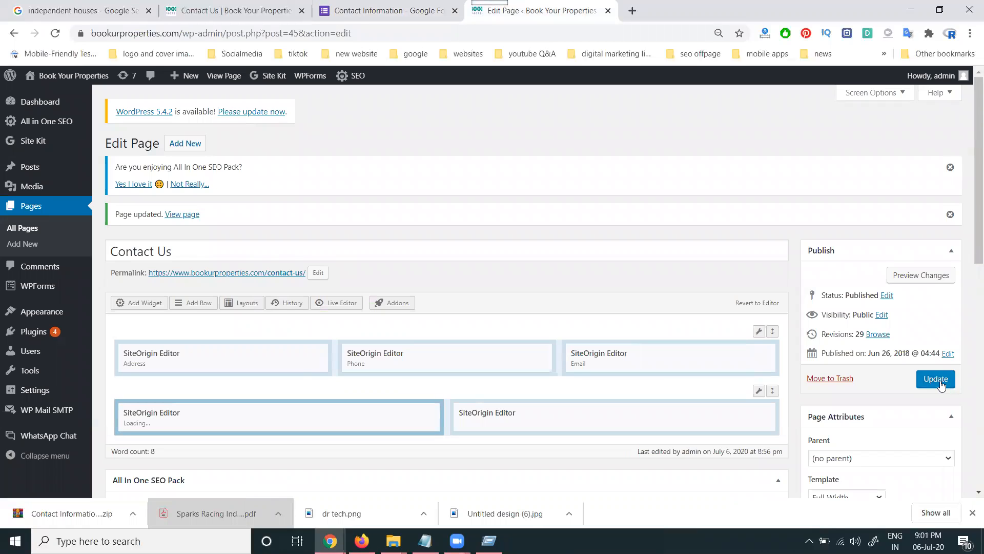
{"action": "left_click", "coordinate": [940, 381]}
{"action": "left_click", "coordinate": [380, 11]}
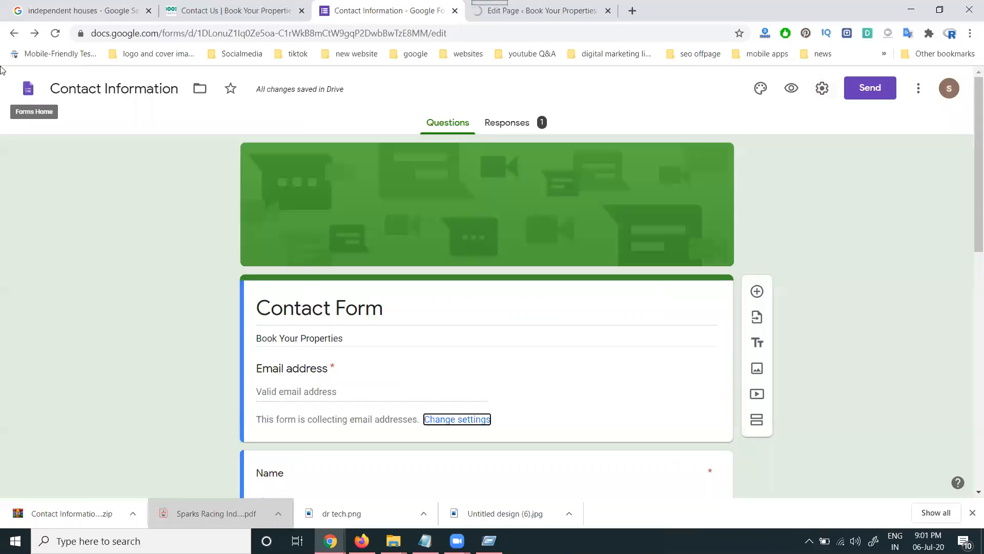
- Reload the form editor and the Contact Us page to show the blank, resized embedded form
{"action": "left_click", "coordinate": [55, 33]}
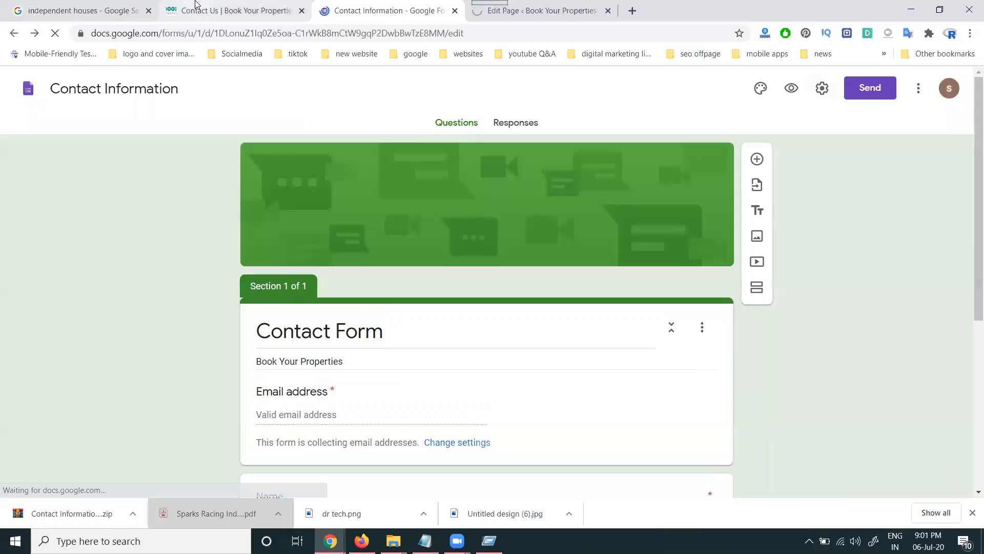
{"action": "left_click", "coordinate": [167, 7]}
{"action": "left_click", "coordinate": [56, 33]}
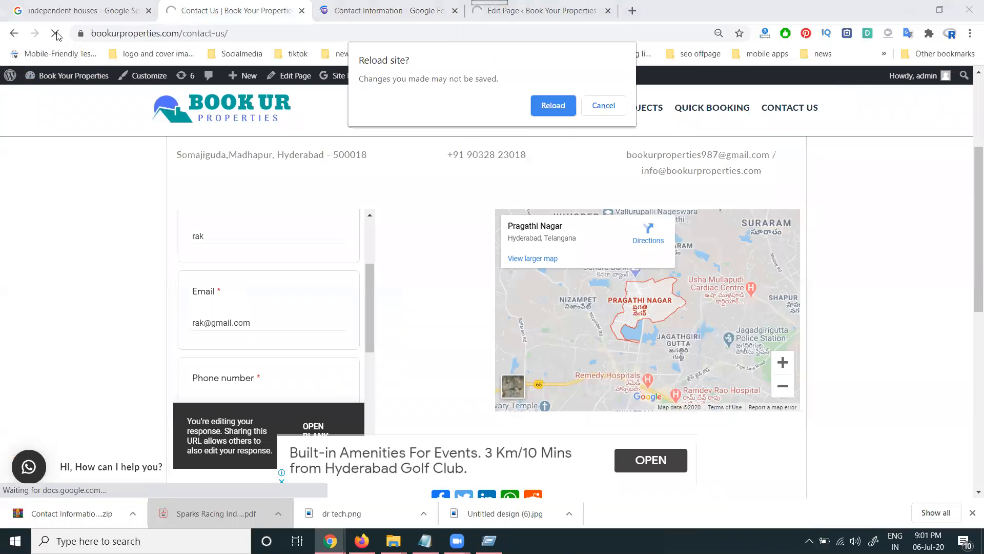
{"action": "left_click", "coordinate": [556, 105]}
{"action": "mouse_move", "coordinate": [558, 113]}
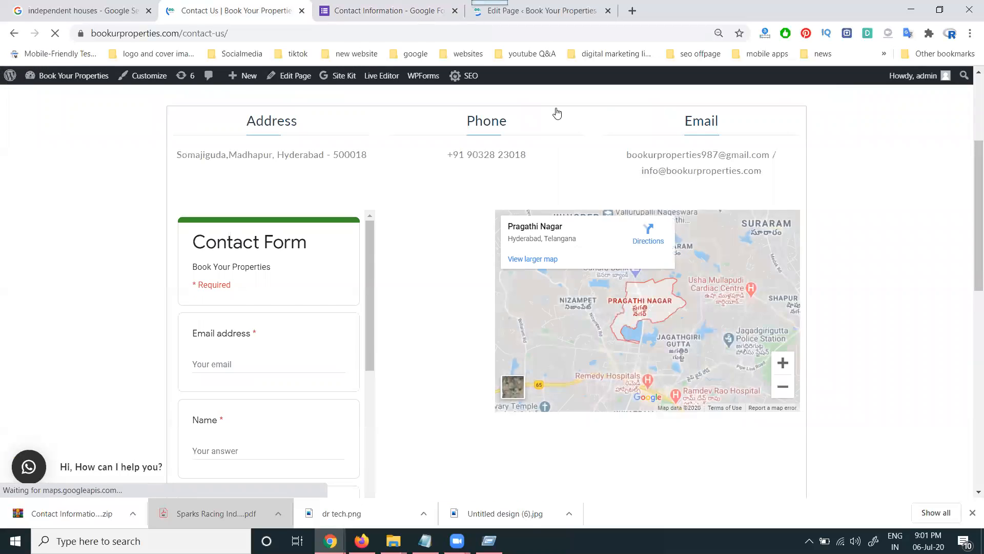
{"action": "scroll", "coordinate": [256, 297], "scroll_direction": "down", "scroll_amount": 9}
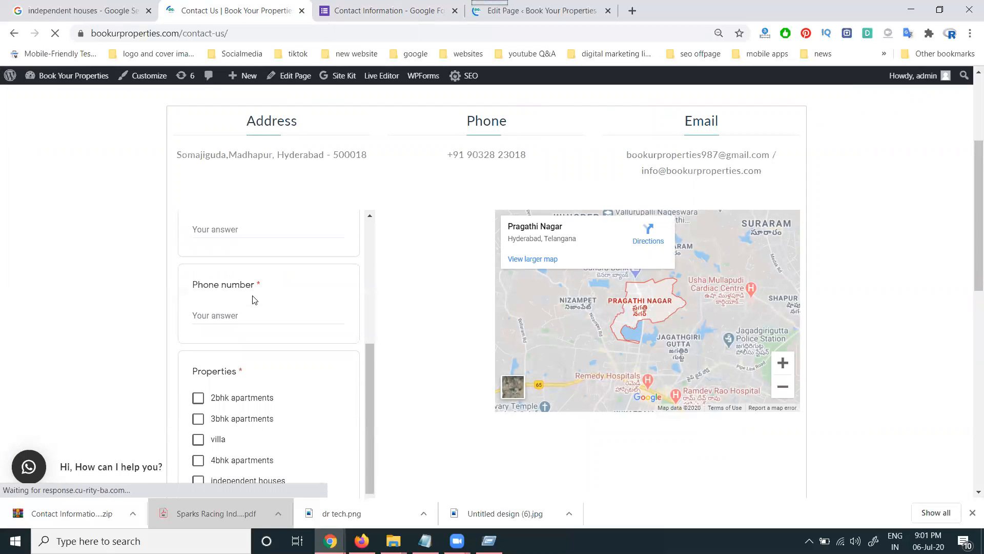
{"action": "scroll", "coordinate": [252, 300], "scroll_direction": "down", "scroll_amount": 2}
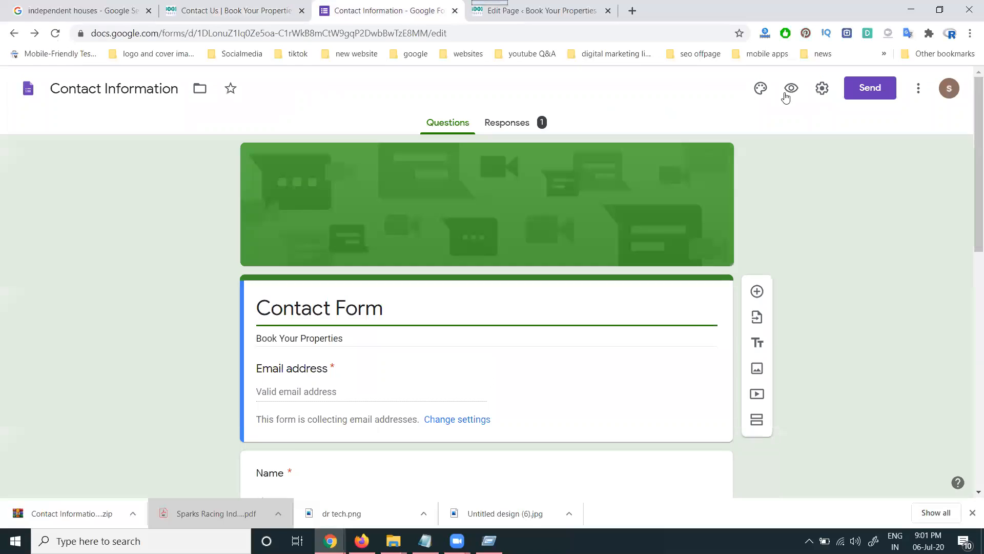
- Reopen the form's Settings and save them again
{"action": "left_click", "coordinate": [823, 88]}
{"action": "scroll", "coordinate": [451, 281], "scroll_direction": "down", "scroll_amount": 1}
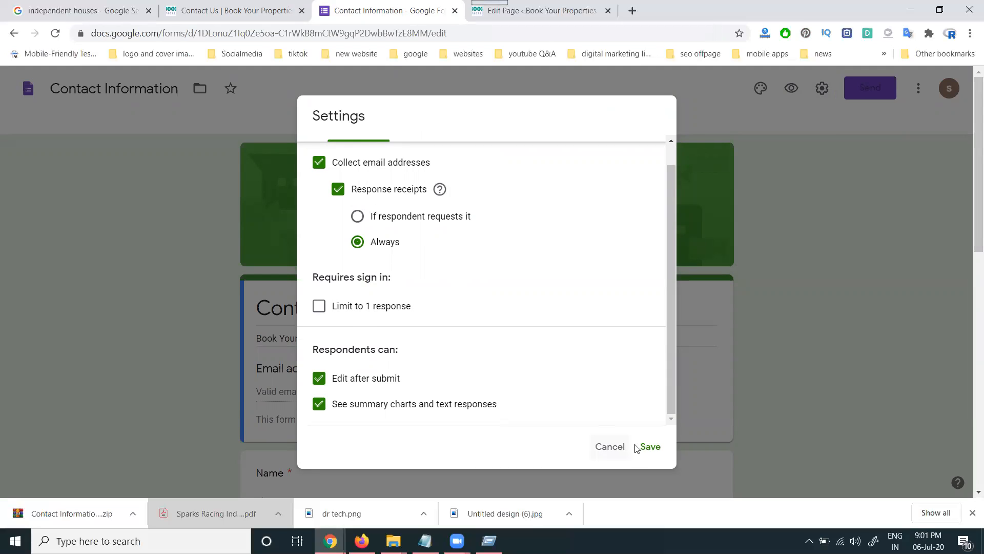
{"action": "left_click", "coordinate": [651, 447]}
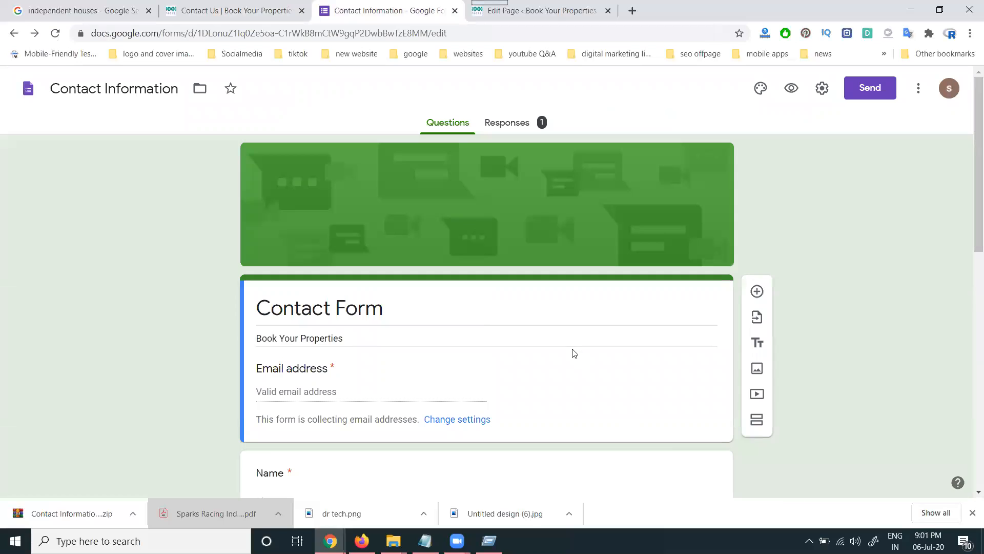
{"action": "scroll", "coordinate": [572, 354], "scroll_direction": "down", "scroll_amount": 6}
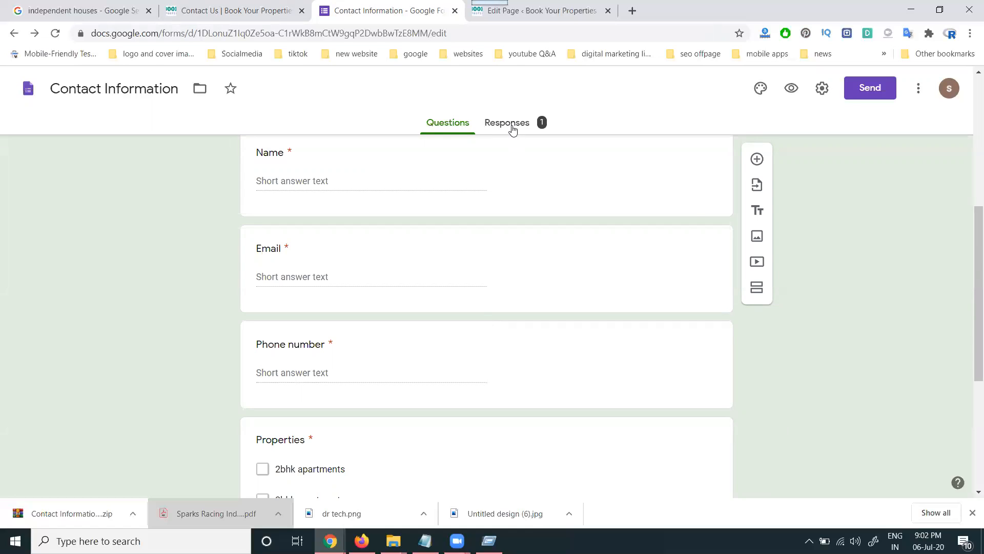
- View the 1 collected response in the Responses tab
{"action": "left_click", "coordinate": [510, 126]}
{"action": "mouse_move", "coordinate": [331, 539]}
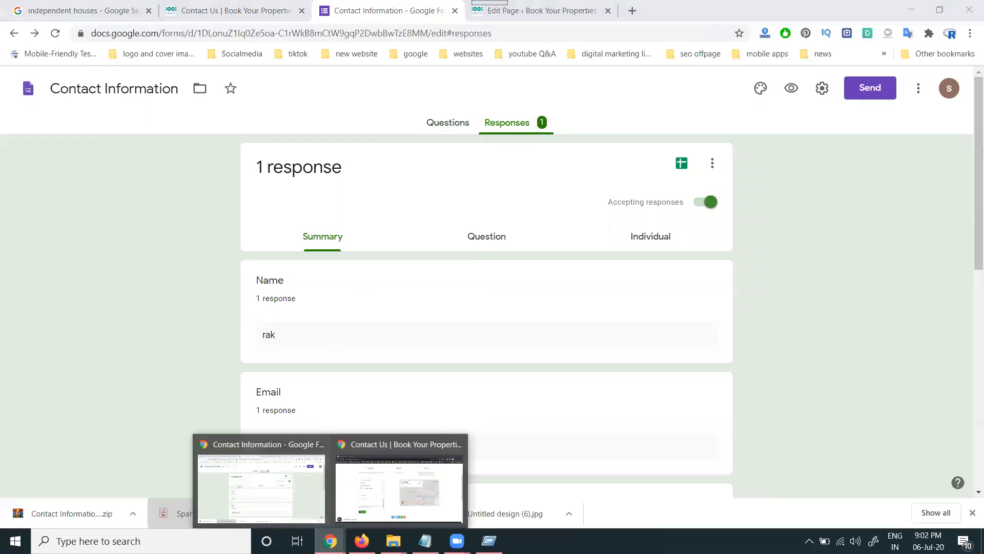
{"action": "left_click", "coordinate": [374, 480]}
{"action": "scroll", "coordinate": [263, 283], "scroll_direction": "up", "scroll_amount": 5}
- Enter a test email address and phone number in the embedded contact form
{"action": "left_click", "coordinate": [249, 255]}
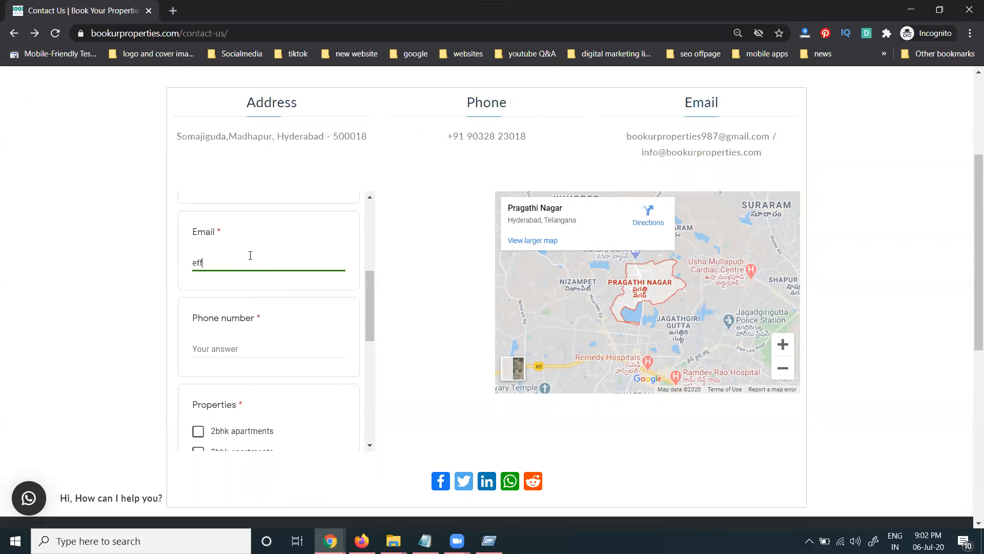
{"action": "left_click", "coordinate": [239, 353]}
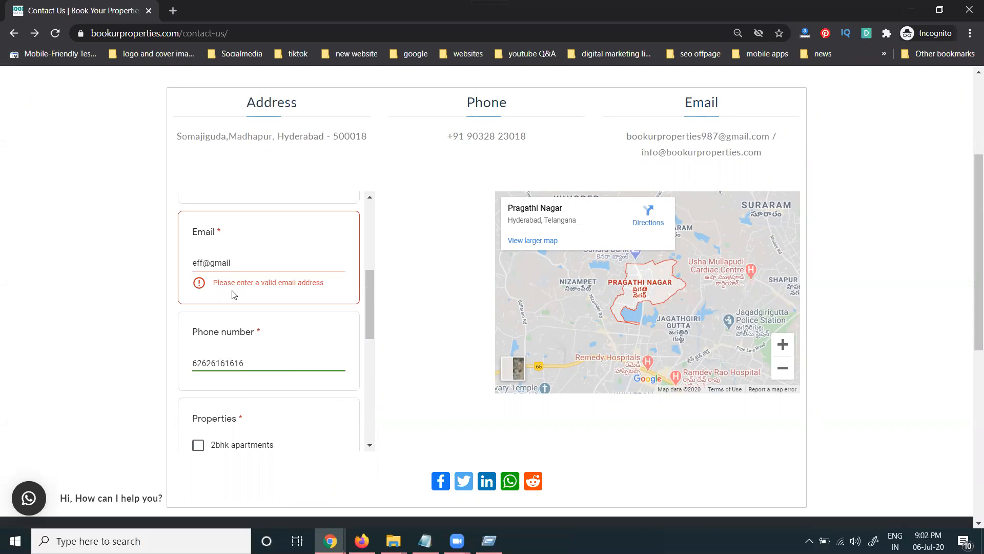
{"action": "left_click", "coordinate": [247, 262]}
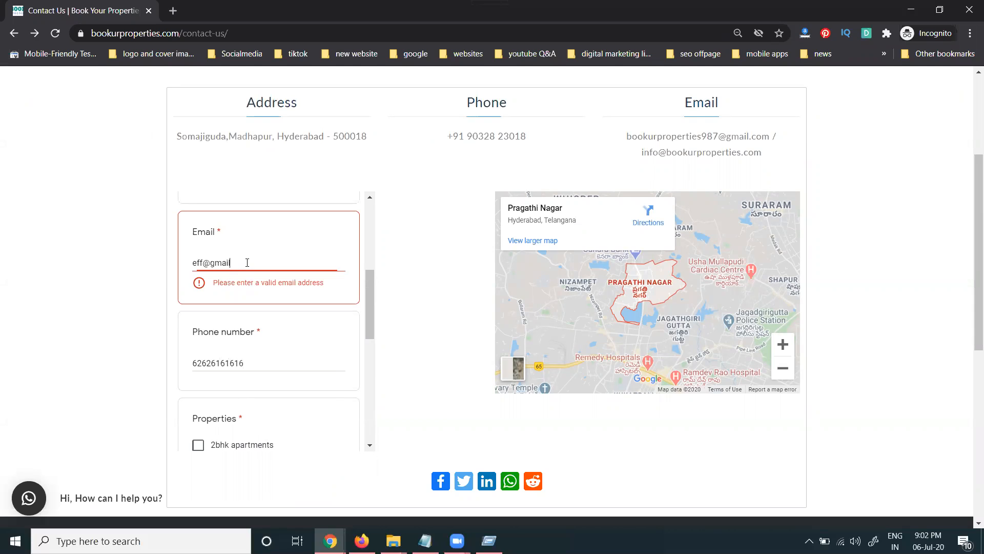
{"action": "type", "text": ".com"}
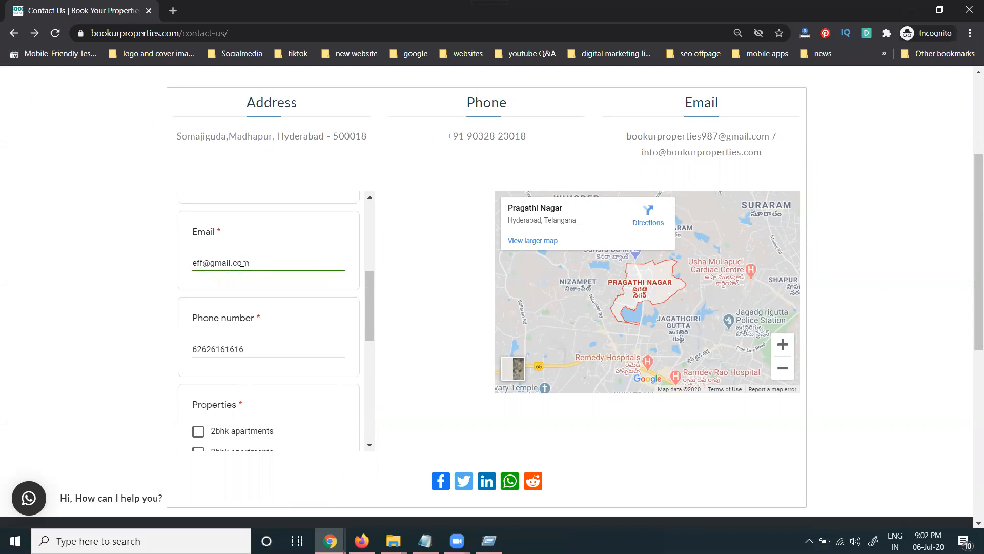
{"action": "scroll", "coordinate": [238, 262], "scroll_direction": "up", "scroll_amount": 1}
- Enter a test name, tick 2bhk apartments, and add the comment 'dddd'
{"action": "left_click", "coordinate": [237, 244]}
{"action": "type", "text": "rddg"}
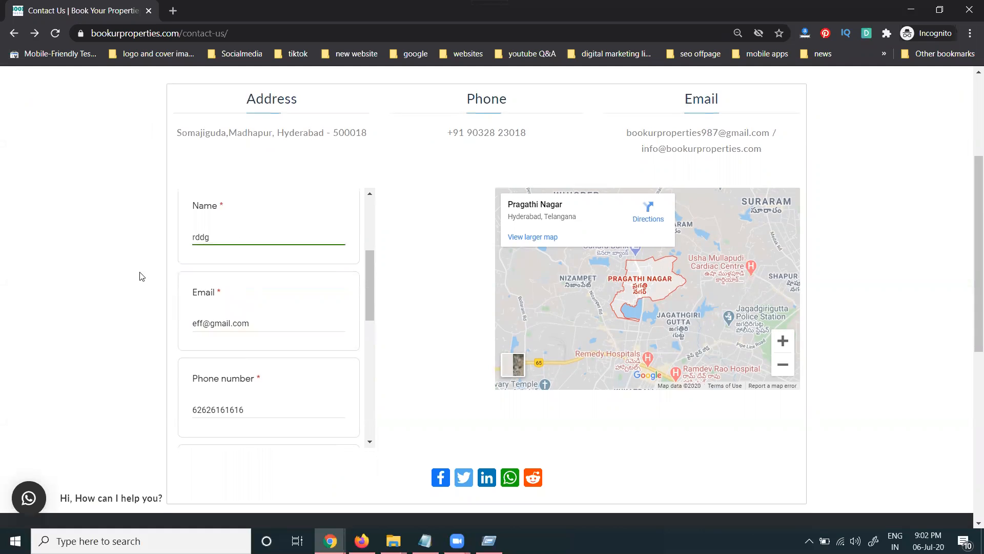
{"action": "scroll", "coordinate": [226, 281], "scroll_direction": "down", "scroll_amount": 4}
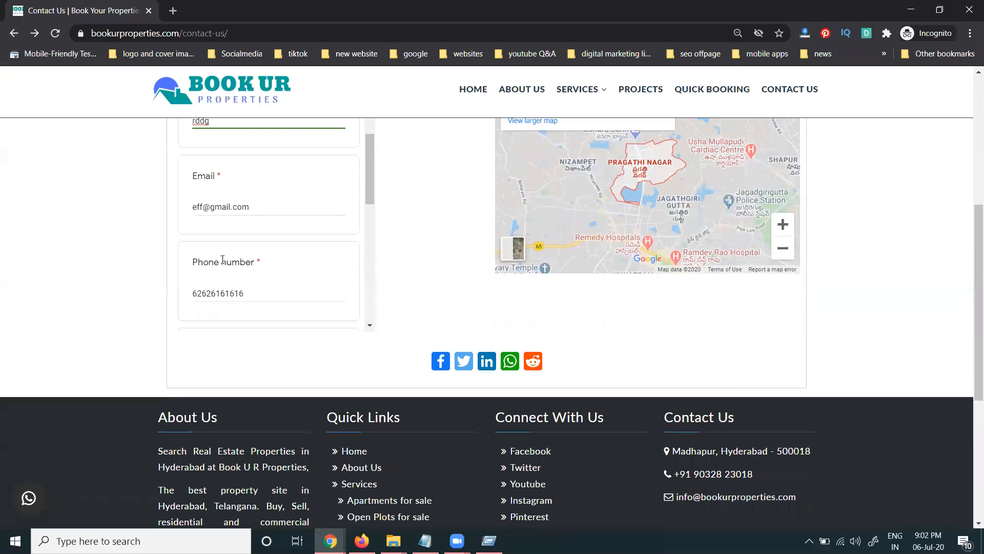
{"action": "scroll", "coordinate": [229, 241], "scroll_direction": "down", "scroll_amount": 1}
{"action": "left_click", "coordinate": [238, 248]}
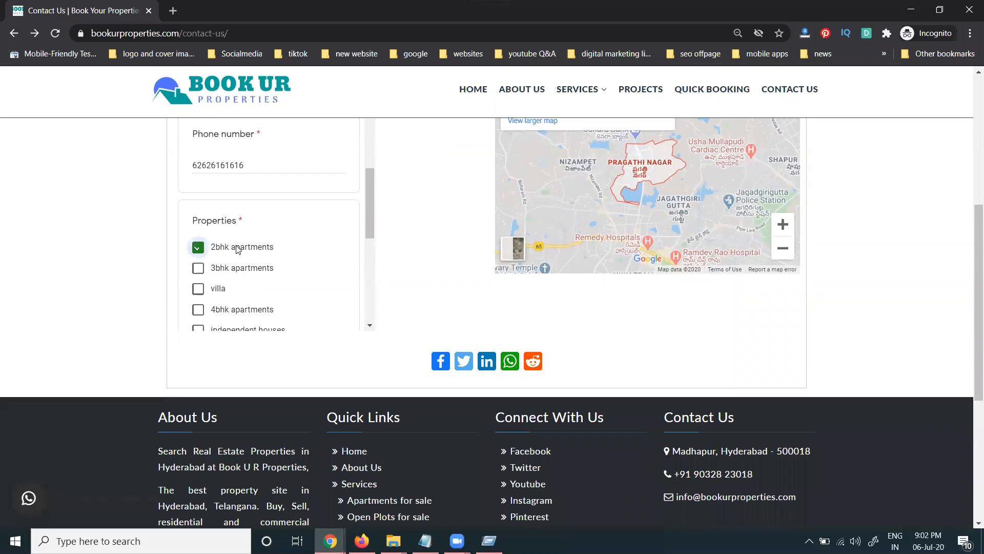
{"action": "scroll", "coordinate": [238, 246], "scroll_direction": "down", "scroll_amount": 2}
{"action": "left_click", "coordinate": [237, 281]}
{"action": "type", "text": "dddd"}
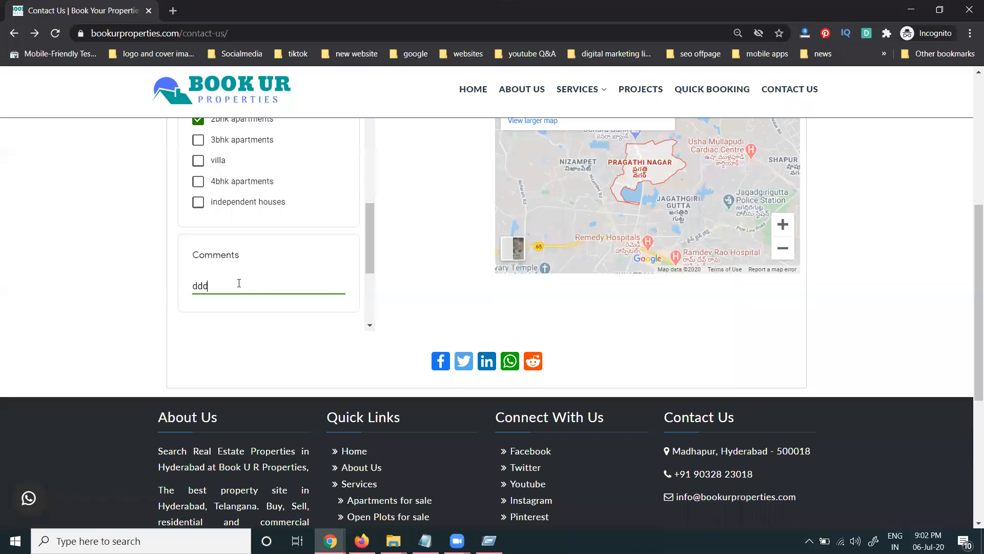
{"action": "scroll", "coordinate": [294, 281], "scroll_direction": "down", "scroll_amount": 1}
{"action": "scroll", "coordinate": [293, 280], "scroll_direction": "down", "scroll_amount": 3}
- Submit the form and pass the reCAPTCHA by selecting the boat images
{"action": "left_click", "coordinate": [204, 211]}
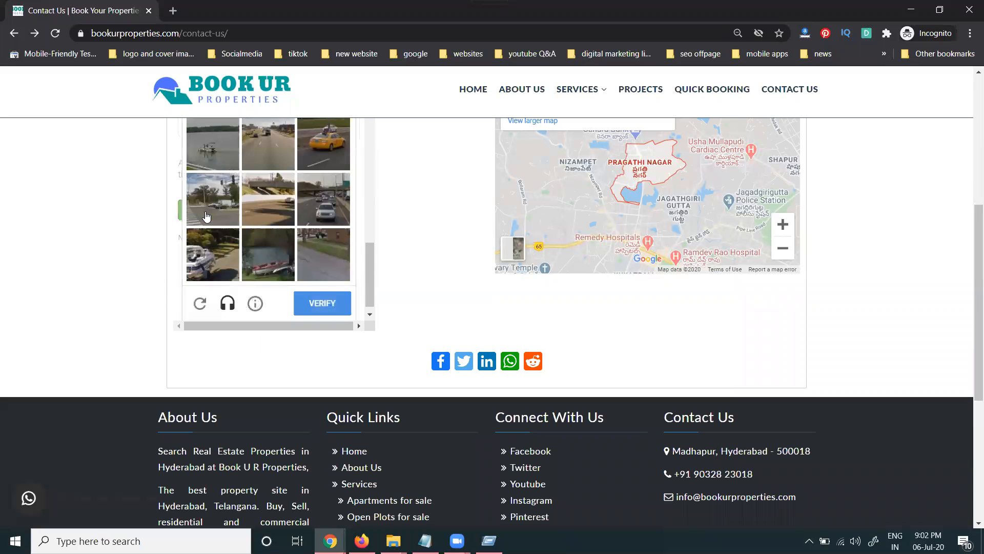
{"action": "scroll", "coordinate": [209, 226], "scroll_direction": "up", "scroll_amount": 1}
{"action": "left_click", "coordinate": [212, 205]}
{"action": "scroll", "coordinate": [224, 224], "scroll_direction": "down", "scroll_amount": 1}
{"action": "left_click", "coordinate": [250, 251]}
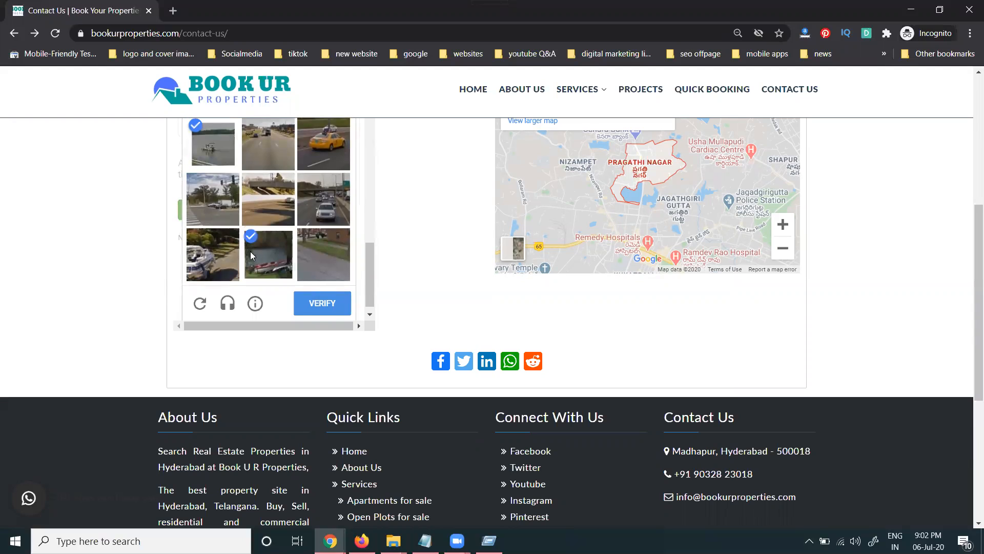
{"action": "left_click", "coordinate": [213, 254]}
{"action": "left_click", "coordinate": [329, 306]}
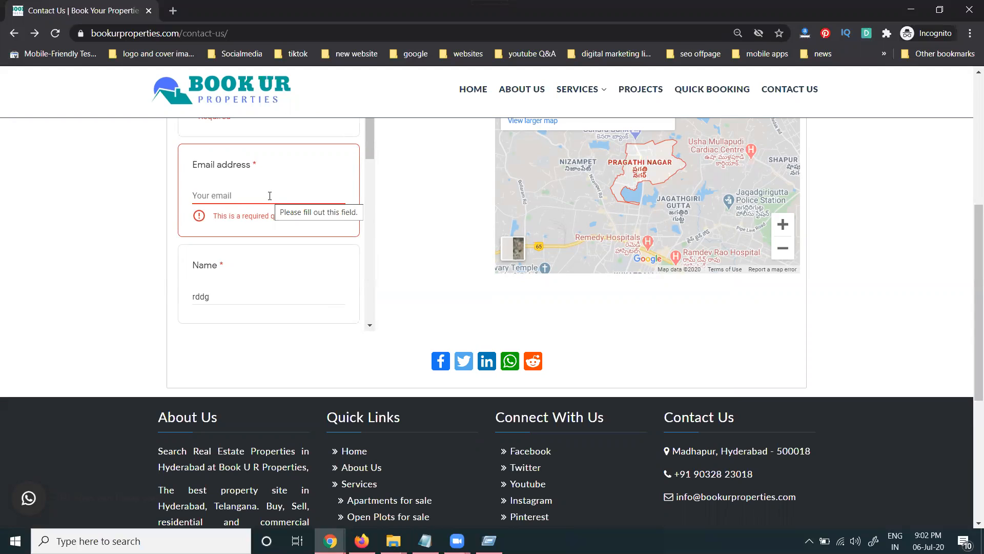
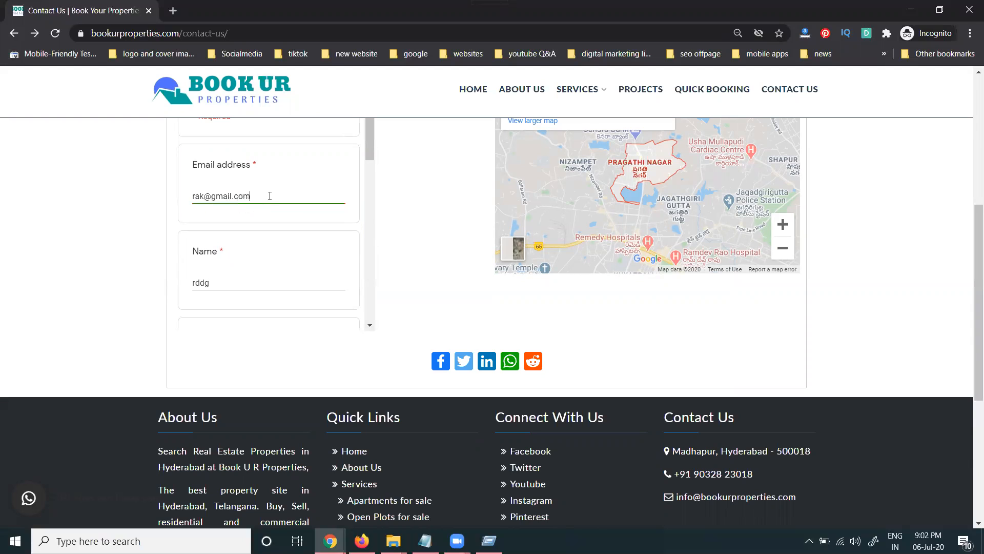
- Correct the email address and resubmit the form to get the thank-you confirmation
{"action": "scroll", "coordinate": [225, 201], "scroll_direction": "down", "scroll_amount": 10}
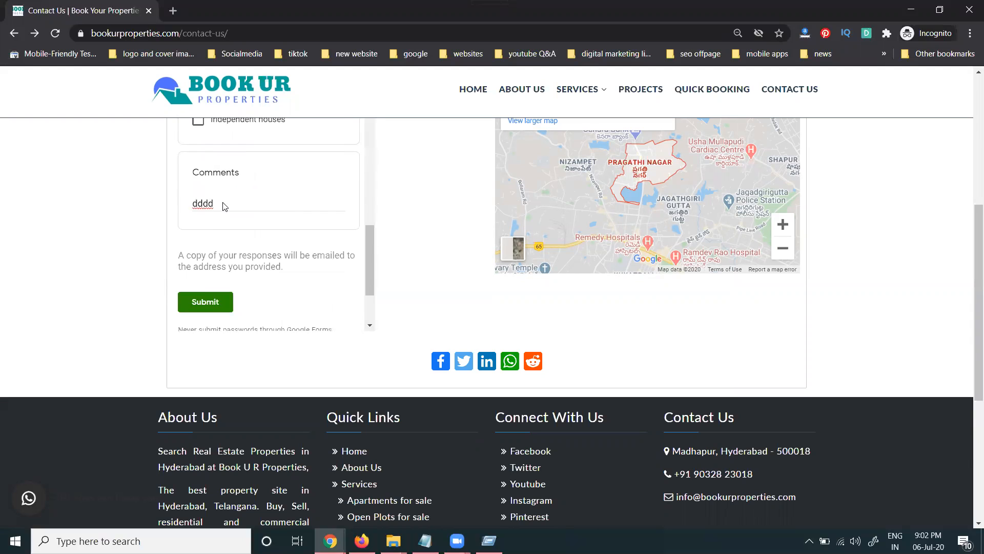
{"action": "left_click", "coordinate": [213, 216]}
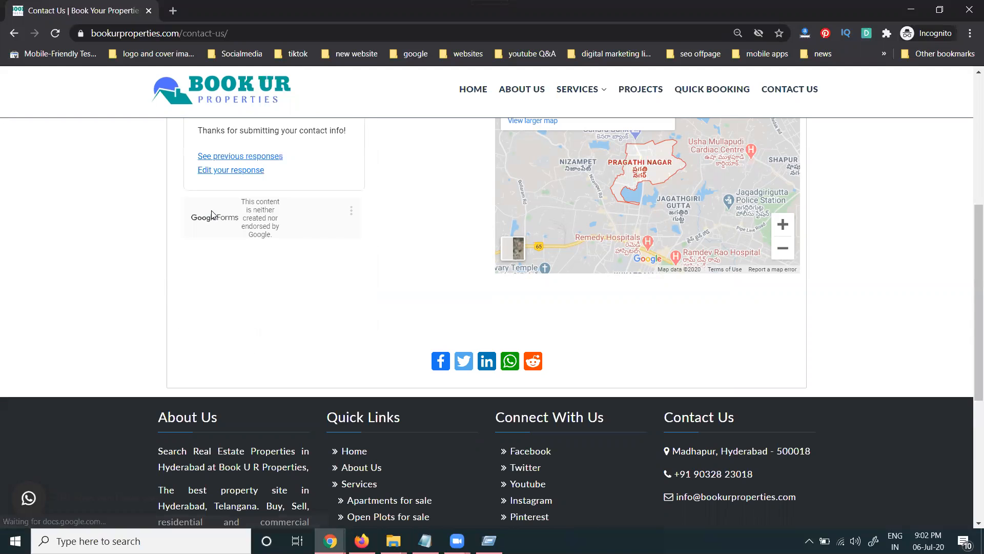
- Reload Responses to see both test submissions, then open the downloaded Contact Information.csv.zip
{"action": "mouse_move", "coordinate": [331, 541]}
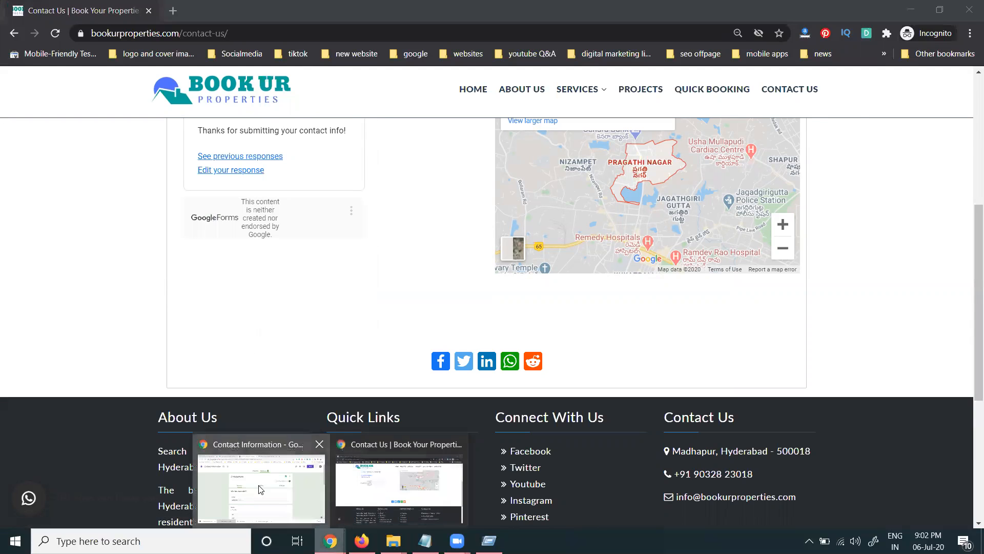
{"action": "left_click", "coordinate": [262, 482]}
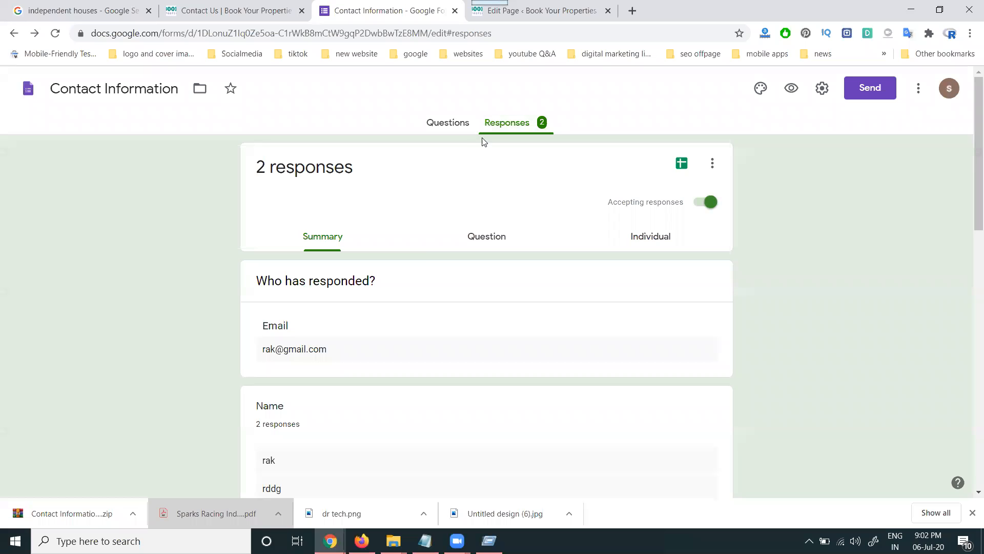
{"action": "left_click", "coordinate": [56, 33]}
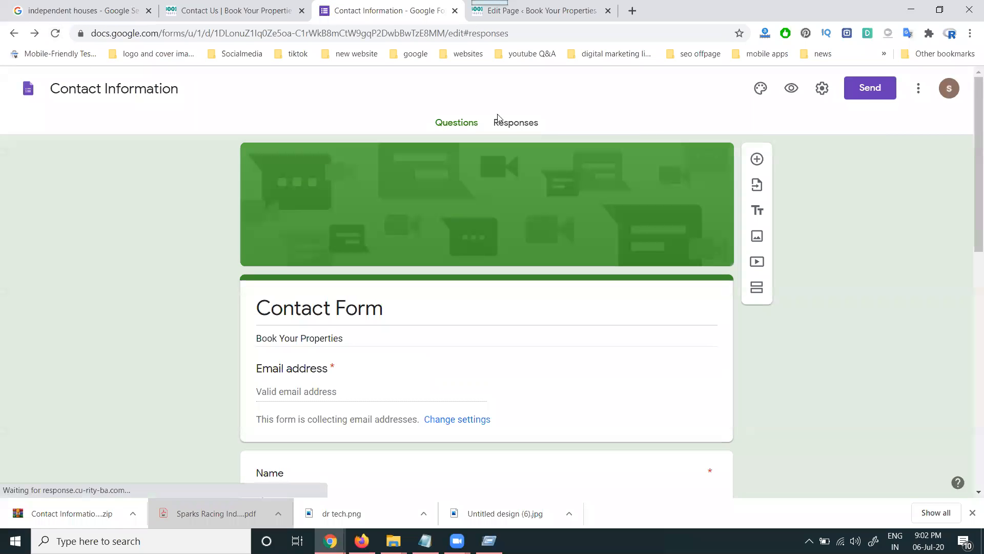
{"action": "left_click", "coordinate": [504, 124]}
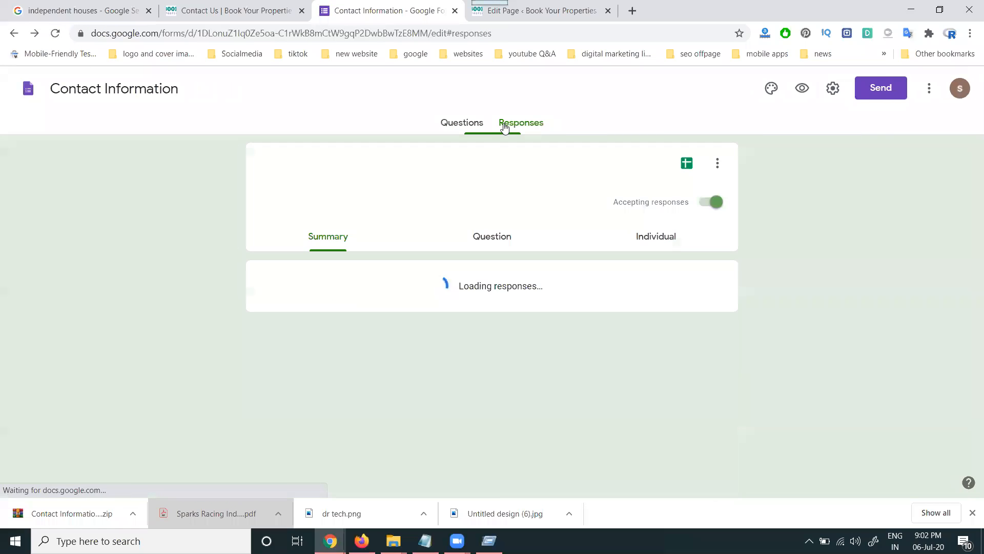
{"action": "scroll", "coordinate": [297, 277], "scroll_direction": "down", "scroll_amount": 7}
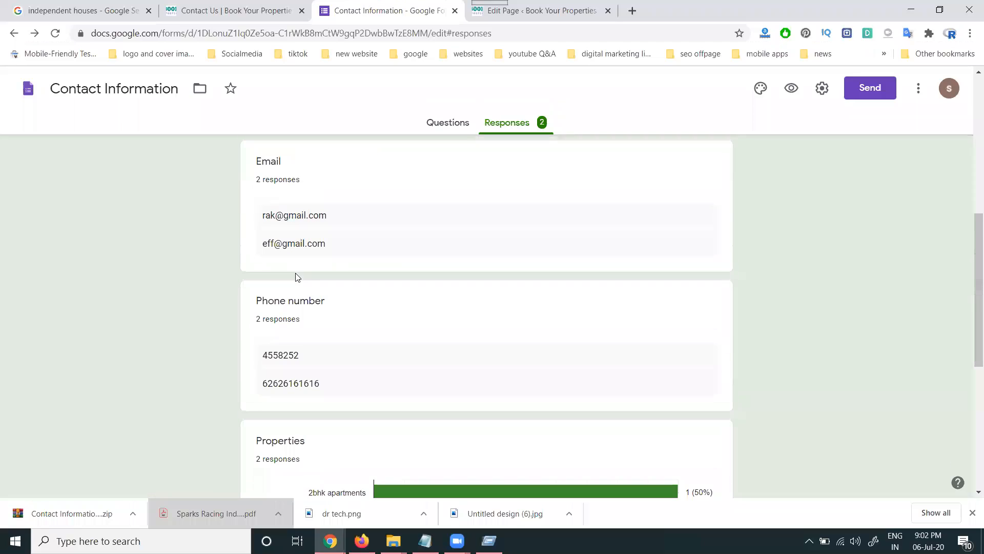
{"action": "scroll", "coordinate": [297, 277], "scroll_direction": "down", "scroll_amount": 7}
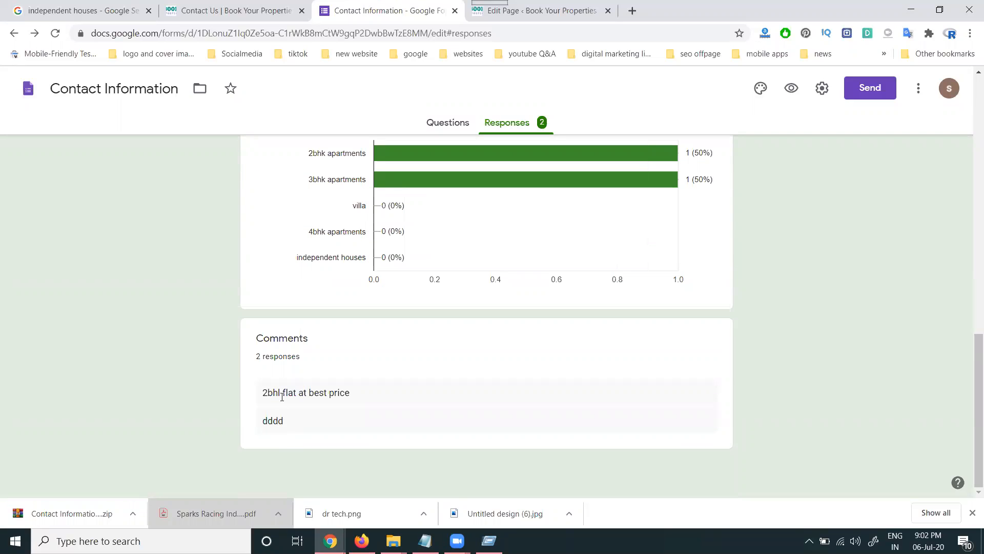
{"action": "scroll", "coordinate": [283, 390], "scroll_direction": "up", "scroll_amount": 14}
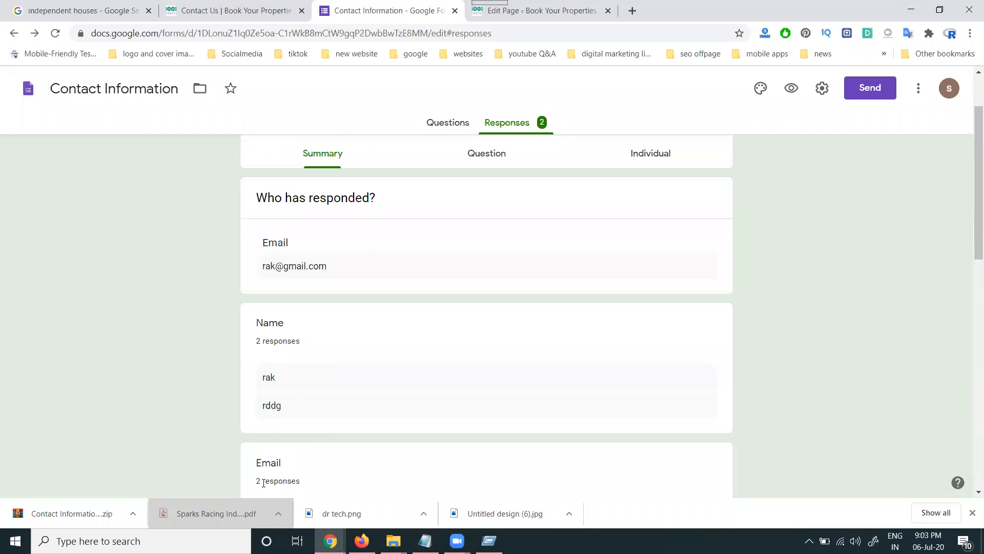
{"action": "scroll", "coordinate": [297, 407], "scroll_direction": "up", "scroll_amount": 1}
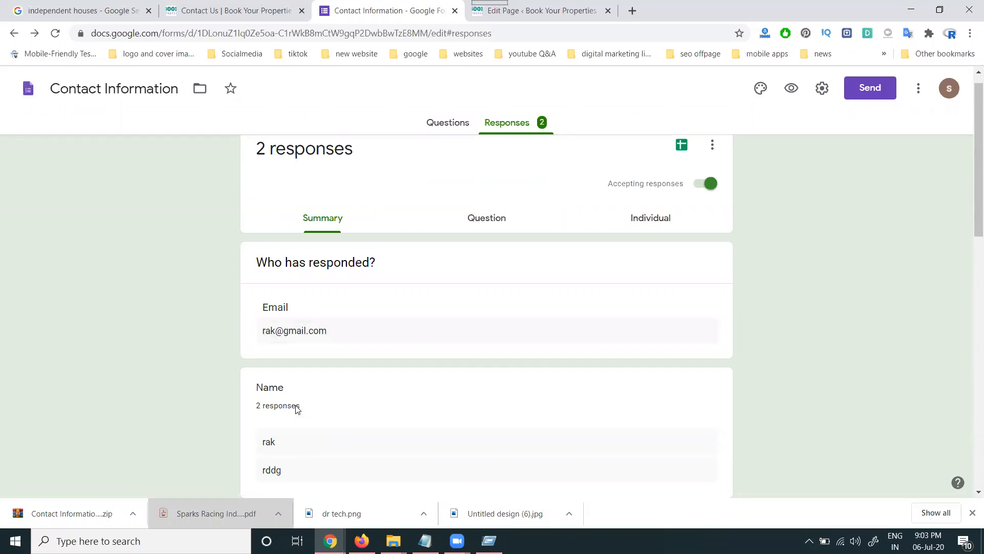
{"action": "scroll", "coordinate": [297, 407], "scroll_direction": "up", "scroll_amount": 1}
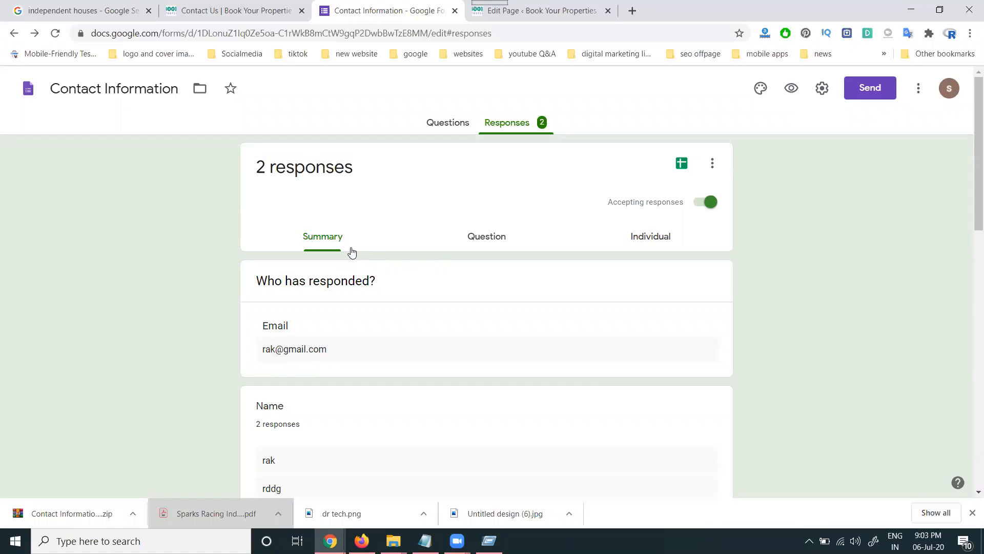
{"action": "left_click", "coordinate": [96, 513]}
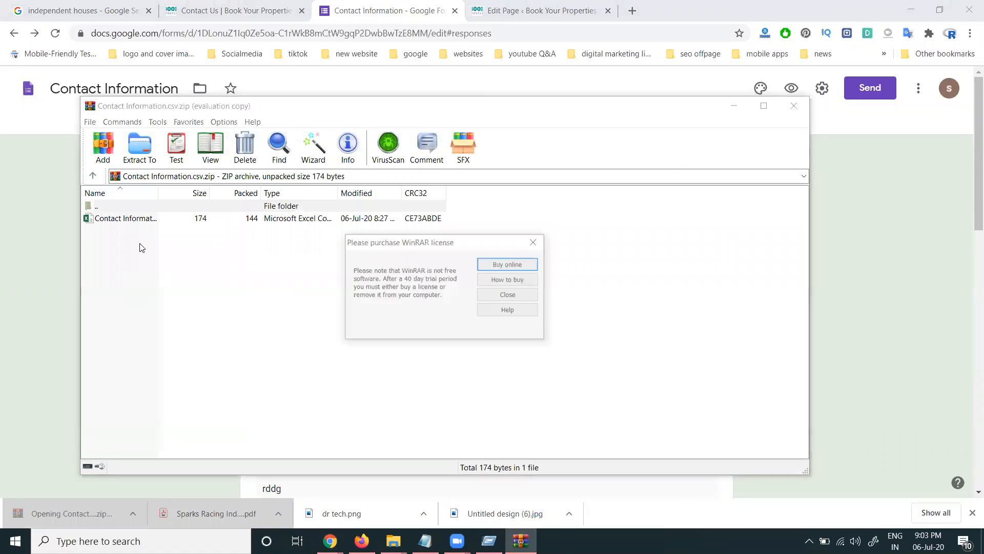
- Dismiss the WinRAR licence reminder and open the Contact Information CSV in Excel
{"action": "left_click", "coordinate": [506, 299]}
{"action": "double_click", "coordinate": [200, 220]}
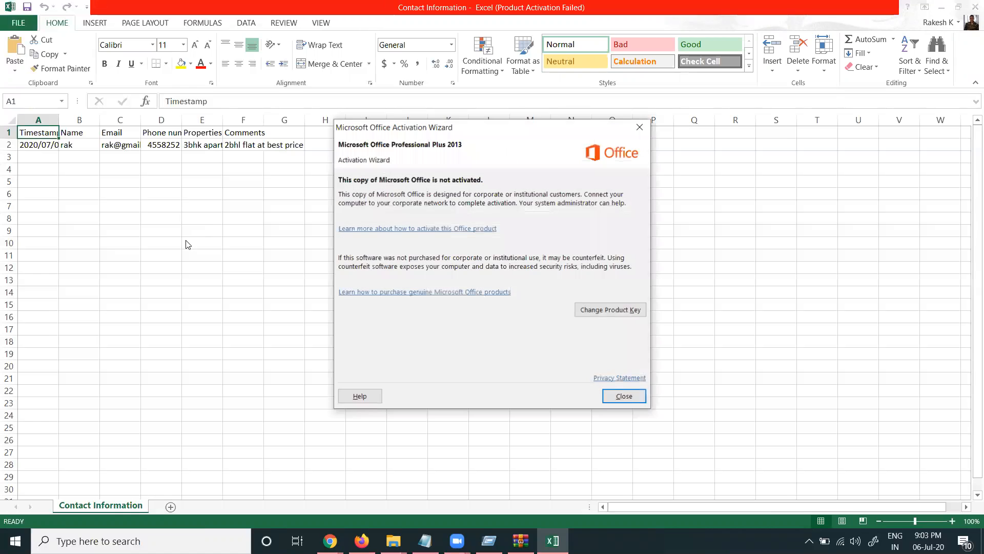
- Dismiss the Office activation notice and close Excel
{"action": "left_click", "coordinate": [624, 398]}
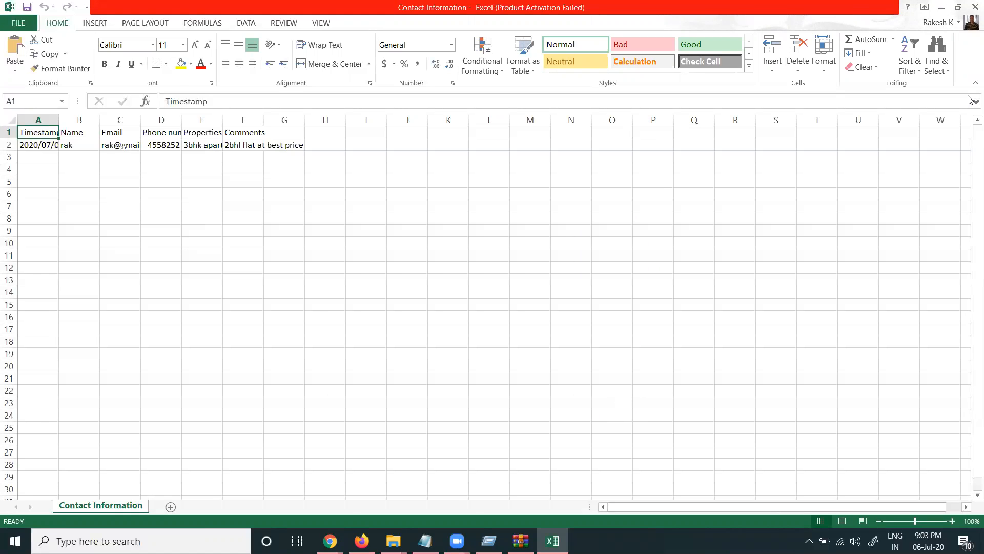
{"action": "left_click", "coordinate": [971, 5]}
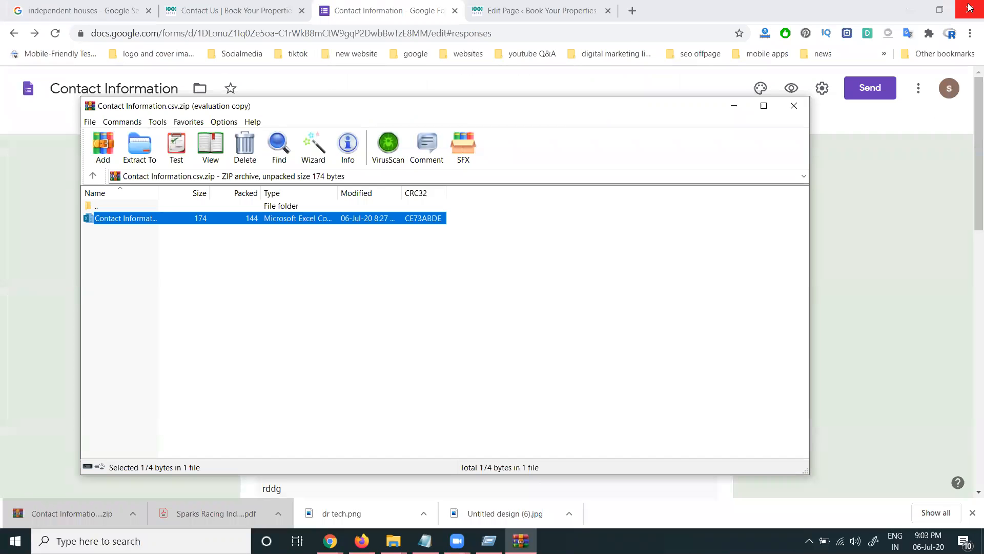
- Close WinRAR and reload the live bookurproperties.com Contact Us page to show the blank embedded form
{"action": "left_click", "coordinate": [801, 105]}
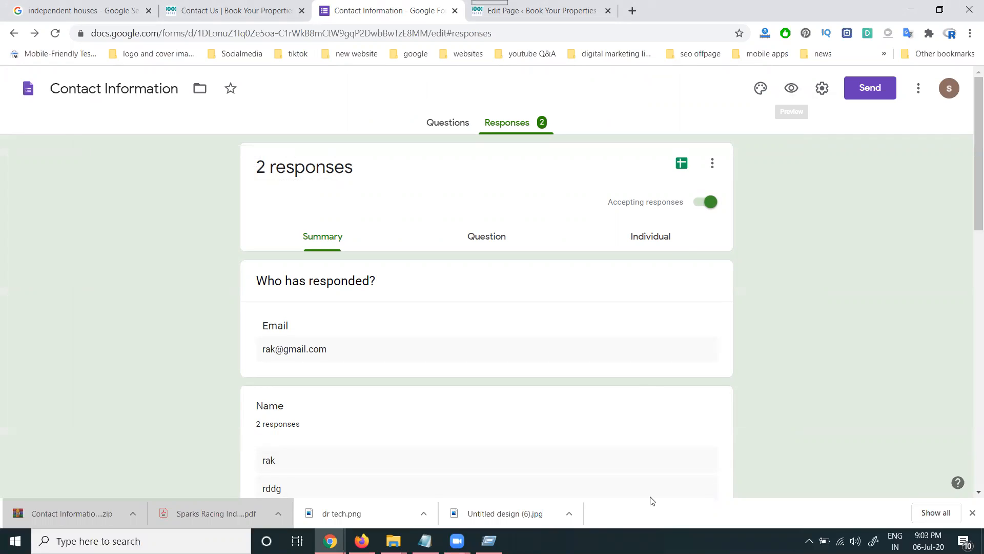
{"action": "key", "text": "ctrl+Tab"}
{"action": "scroll", "coordinate": [441, 339], "scroll_direction": "down", "scroll_amount": 1}
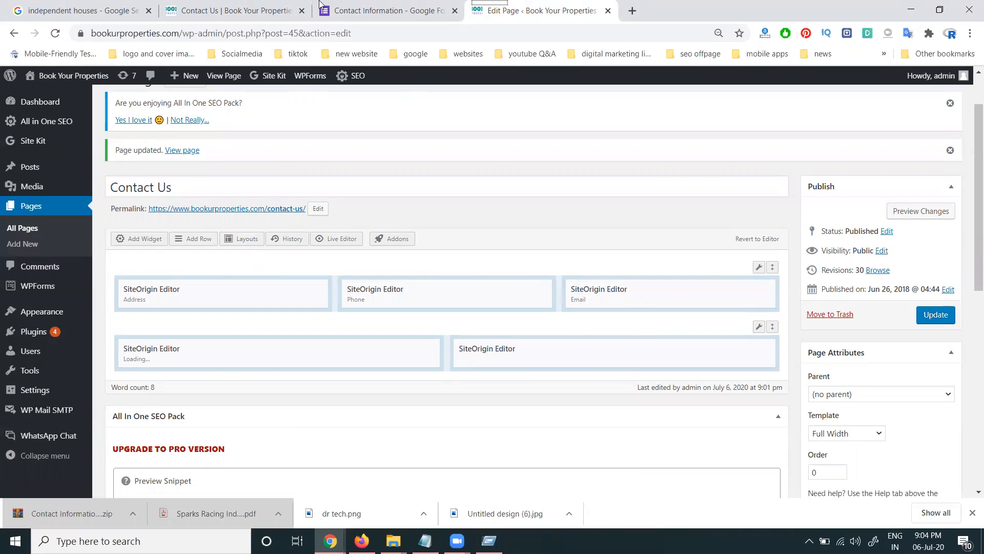
{"action": "left_click", "coordinate": [243, 9]}
{"action": "left_click", "coordinate": [55, 33]}
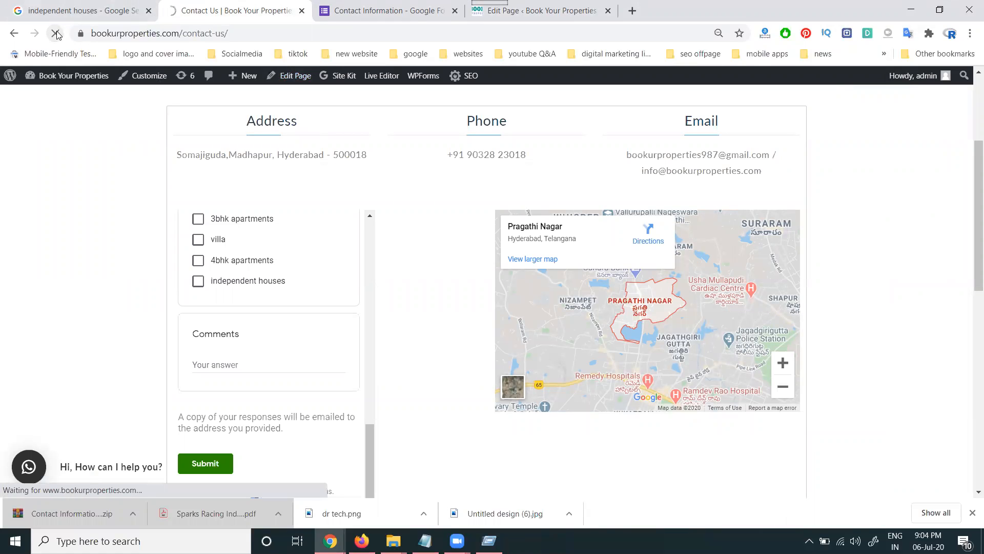